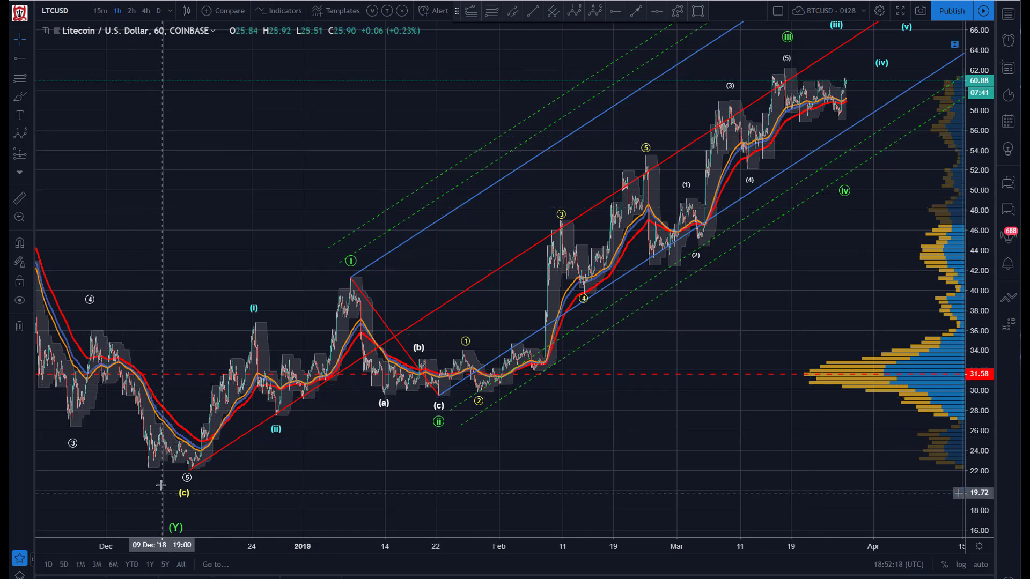
Step: Move the circled 4 label closer above its early December peak and the (Y) label closer beneath (c)
click(90, 296)
drag(90, 296, 94, 318)
drag(459, 492, 455, 462)
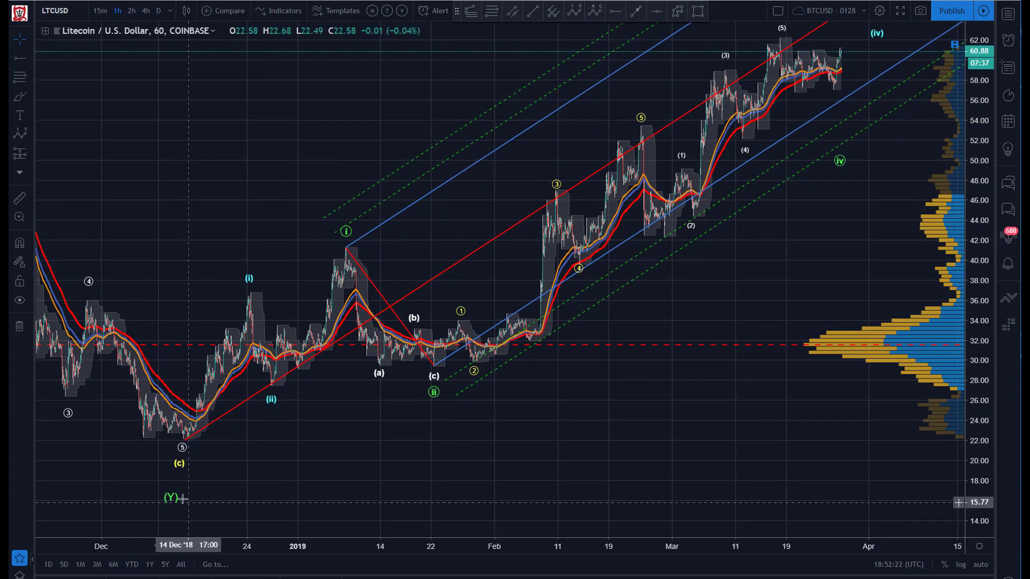
drag(172, 499, 187, 476)
click(356, 475)
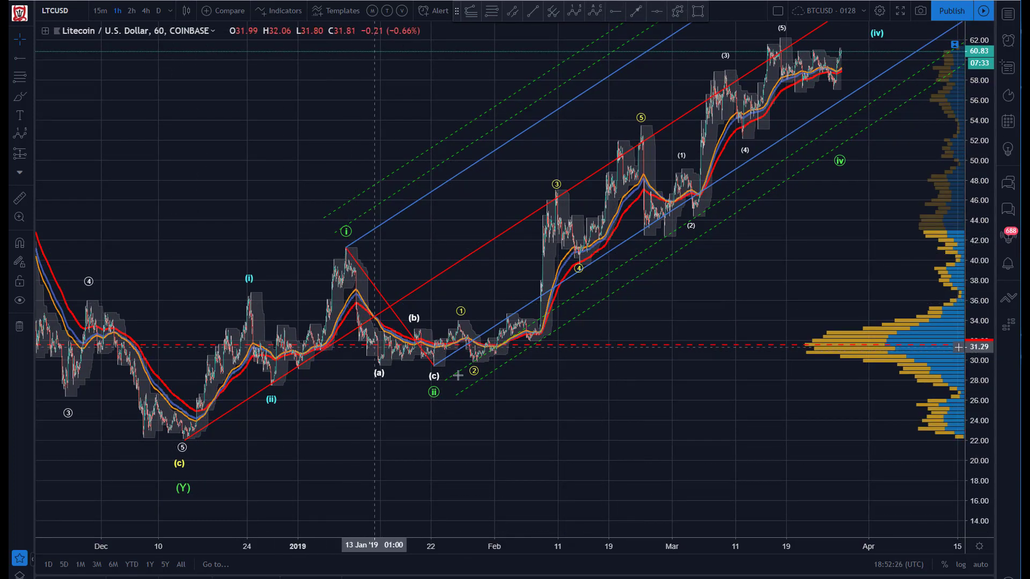
Step: Draw a Fibonacci retracement from the mid-December low at about 22.12 to the wave (i) high at about 36.69
drag(205, 147, 155, 196)
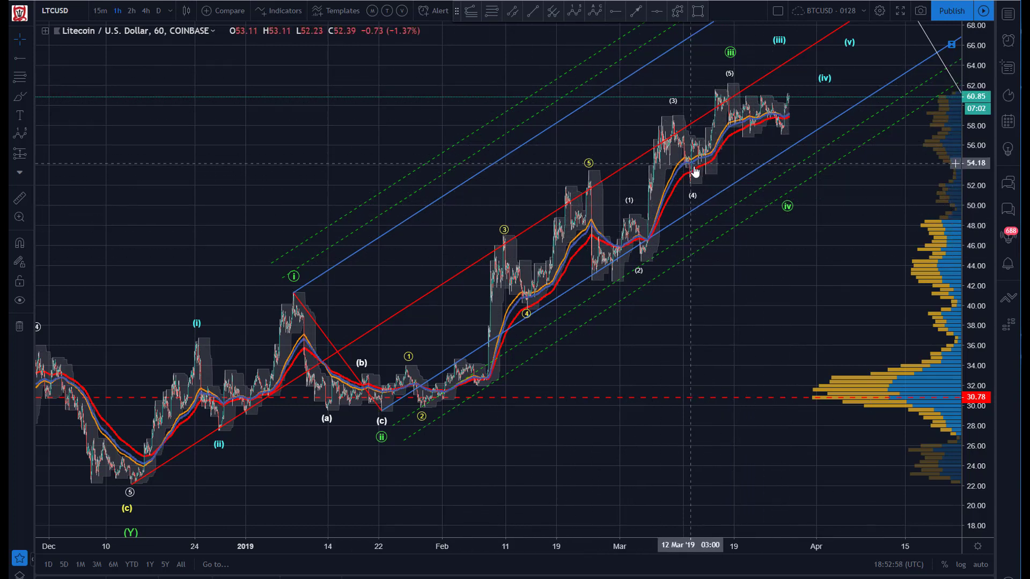
drag(218, 174, 255, 166)
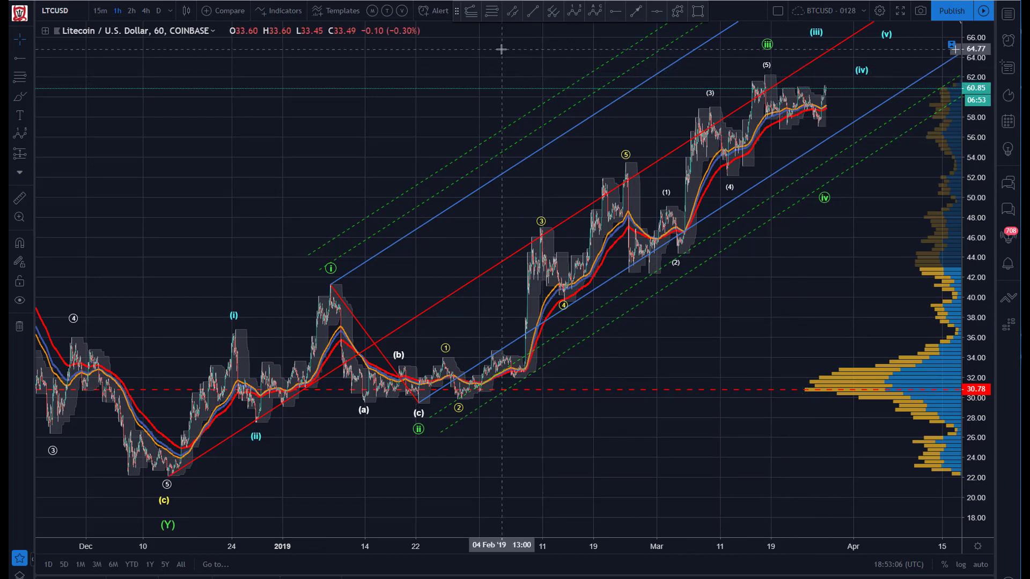
click(490, 15)
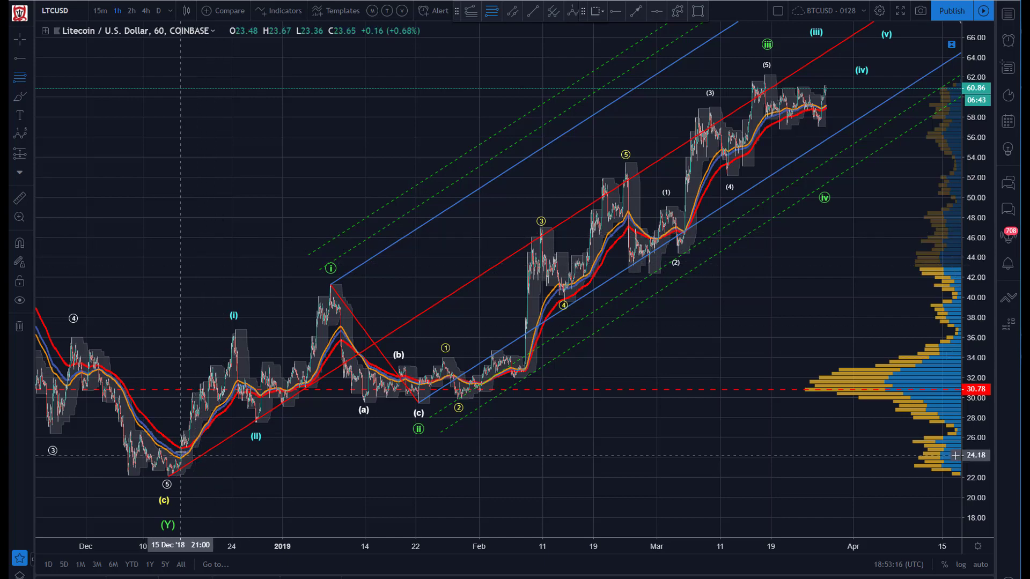
click(169, 476)
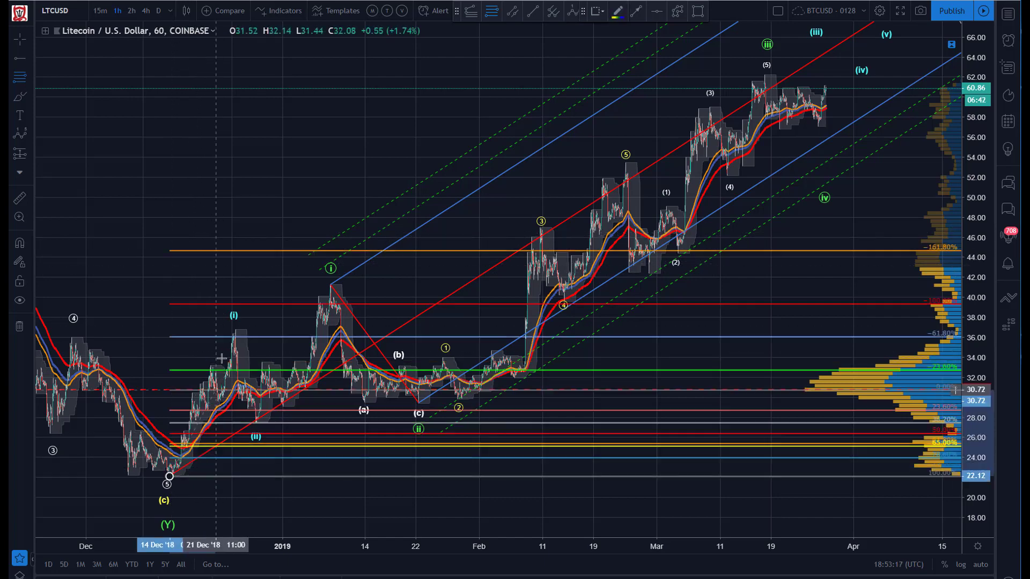
click(229, 330)
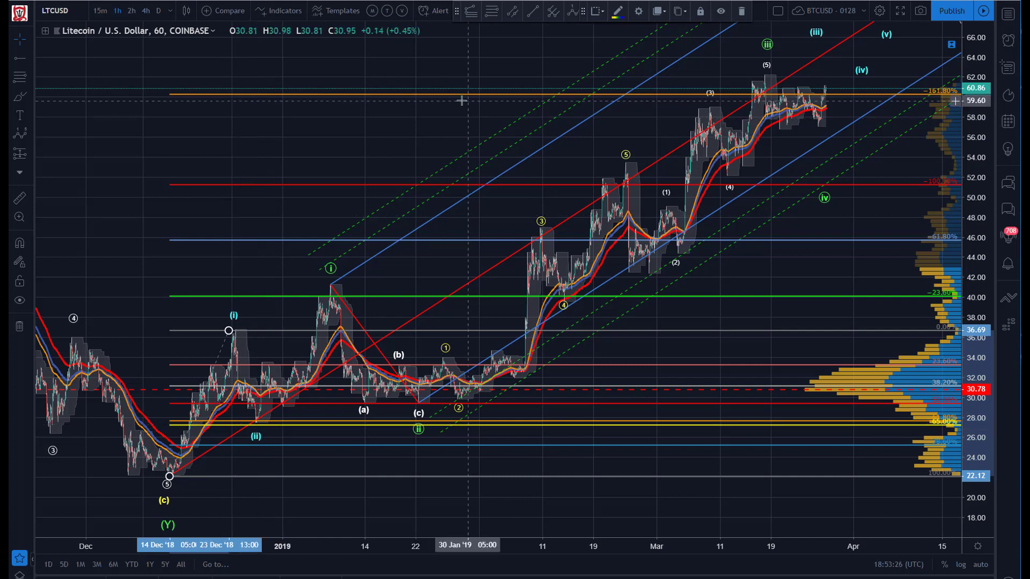
click(475, 75)
Step: Draw a temporary arrow from the wave (ii) low at about 27.61 up to the -23.60% level, and delete it
click(635, 12)
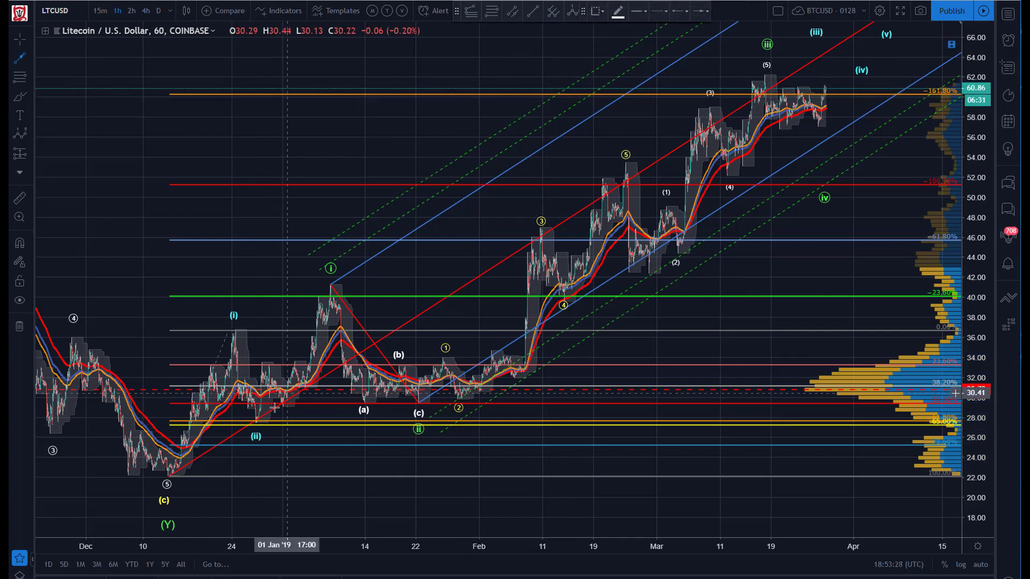
click(256, 422)
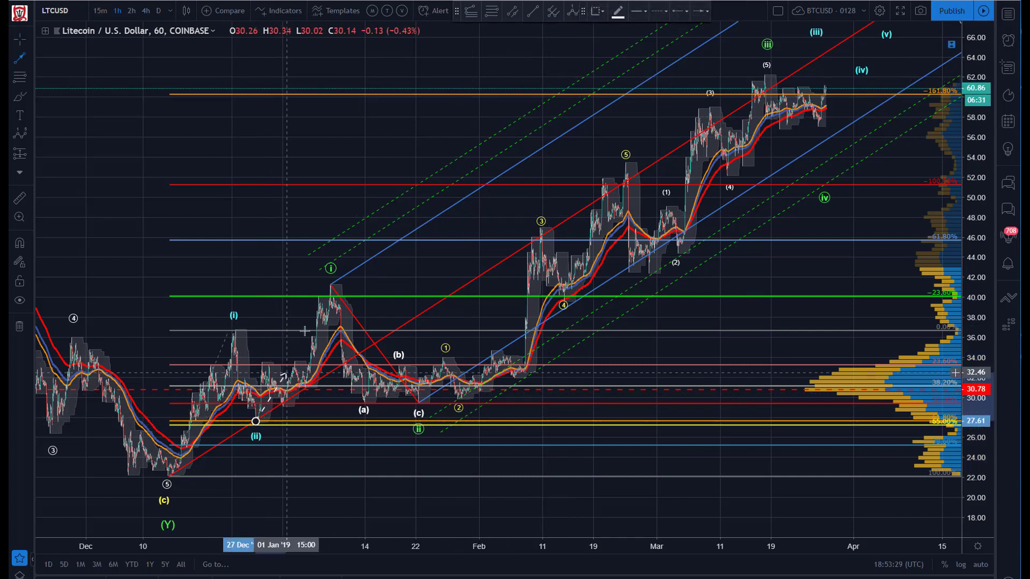
click(321, 298)
mouse_move(320, 297)
mouse_down()
mouse_move(338, 288)
mouse_move(322, 305)
mouse_up()
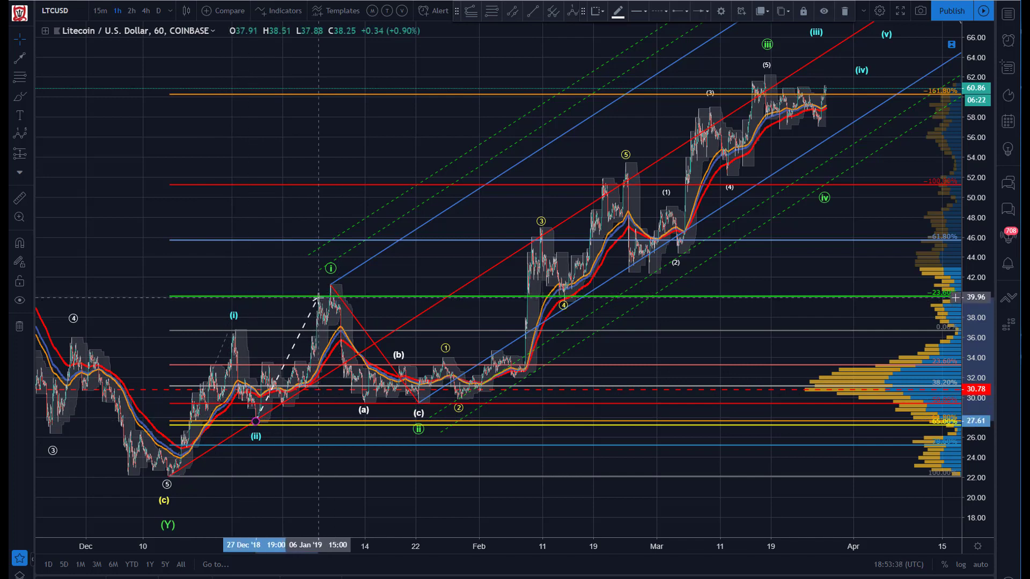
key(Delete)
Step: Change the degree of the green i–iv Elliott wave count to Micro
click(418, 429)
click(226, 340)
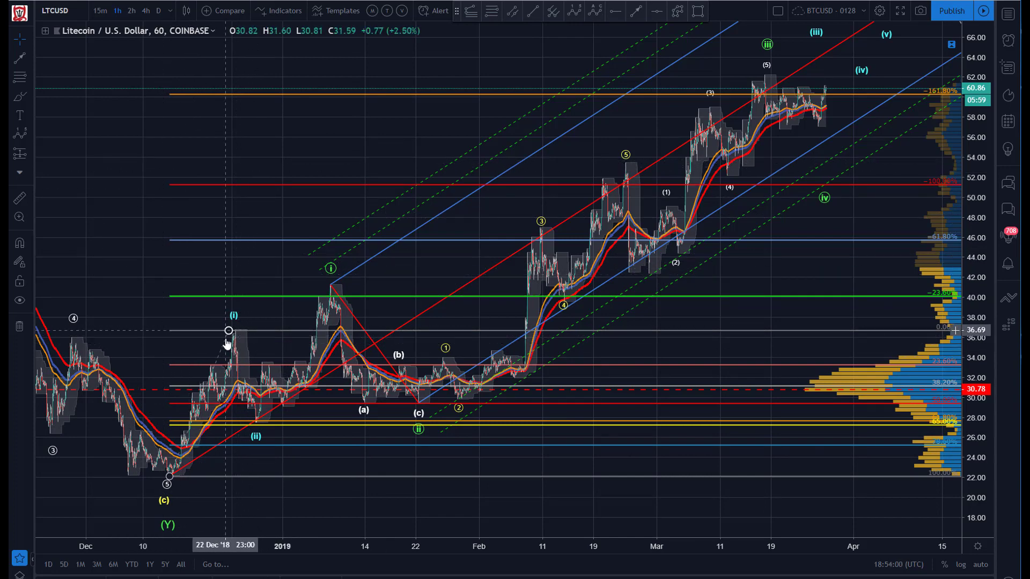
right_click(332, 266)
mouse_move(377, 457)
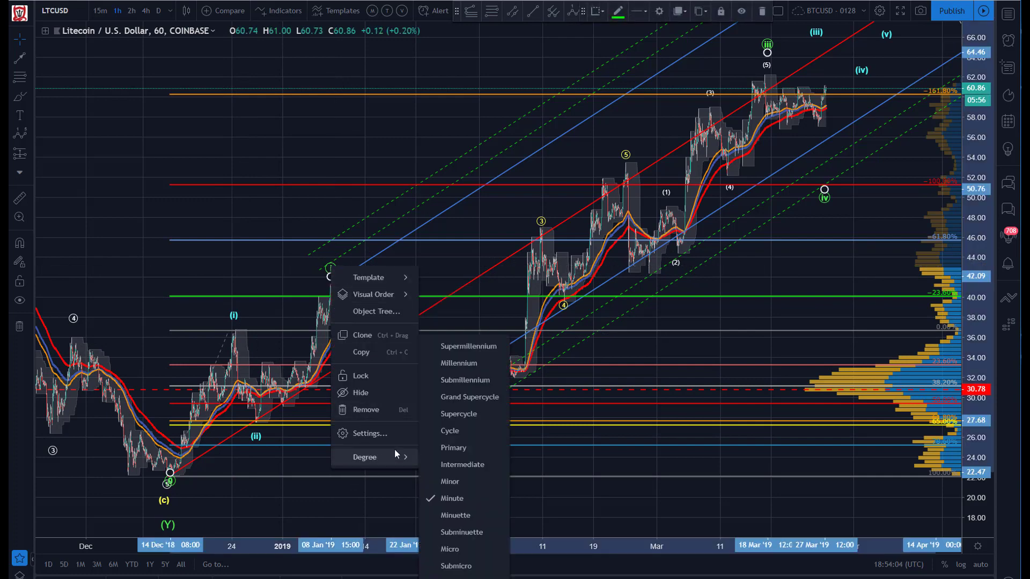
click(473, 548)
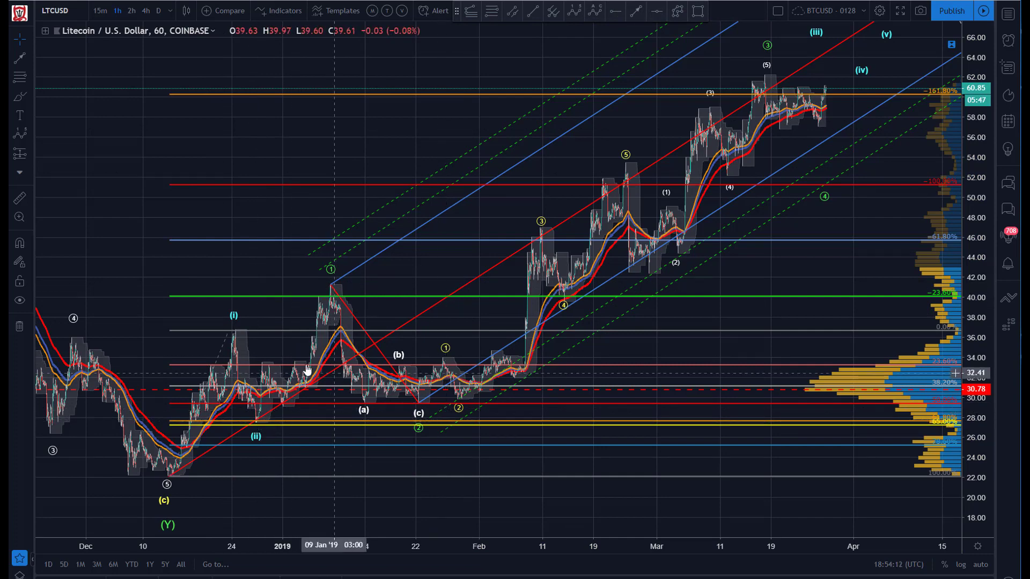
Step: Move the retracement's upper anchor from the wave (i) high to the green circled 1 high at about 41.28
drag(228, 331, 299, 285)
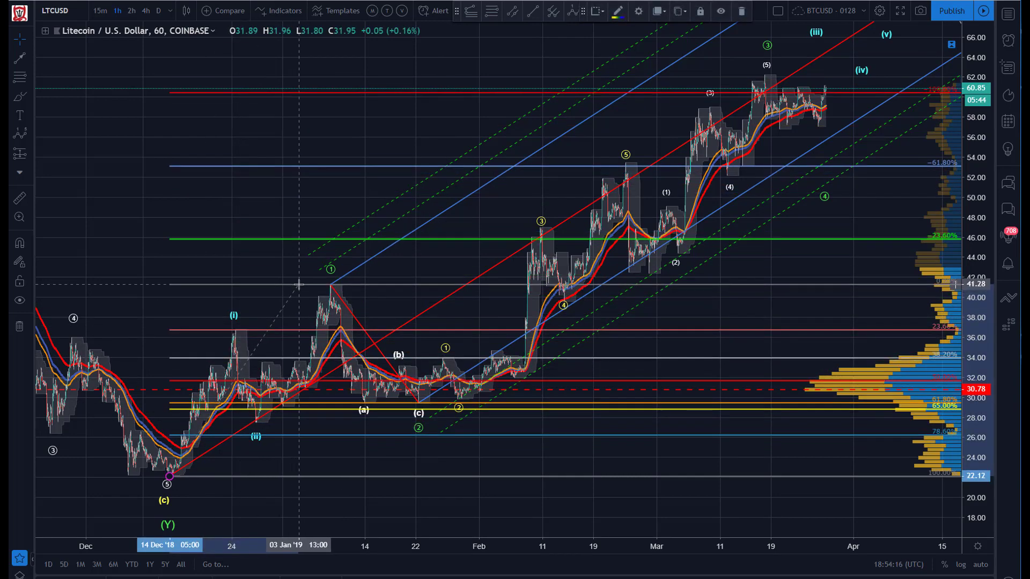
click(156, 177)
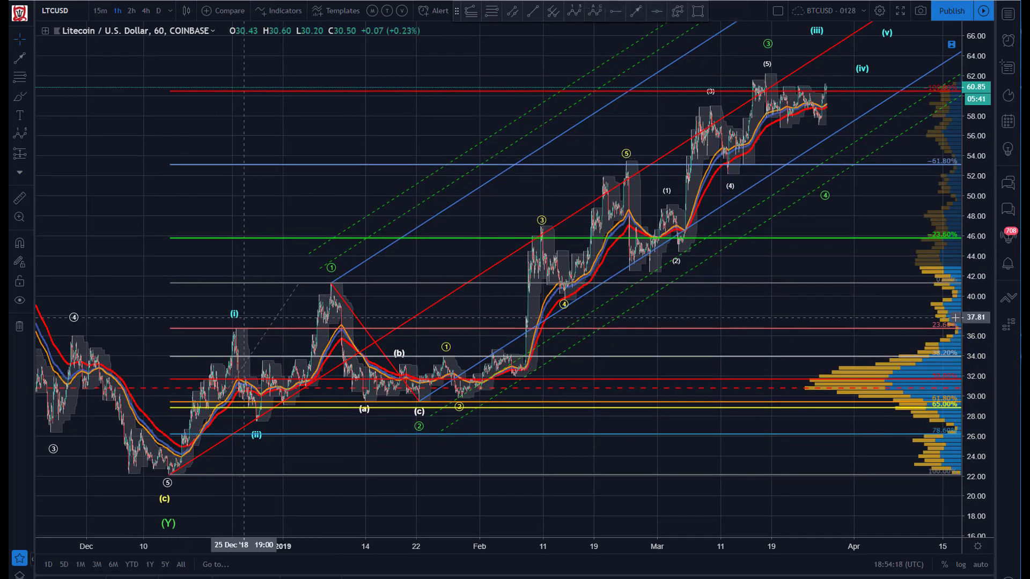
Step: Trace a temporary polyline from the mid-December low through (i), (ii) and the green circled 1 high, and discard it
click(655, 10)
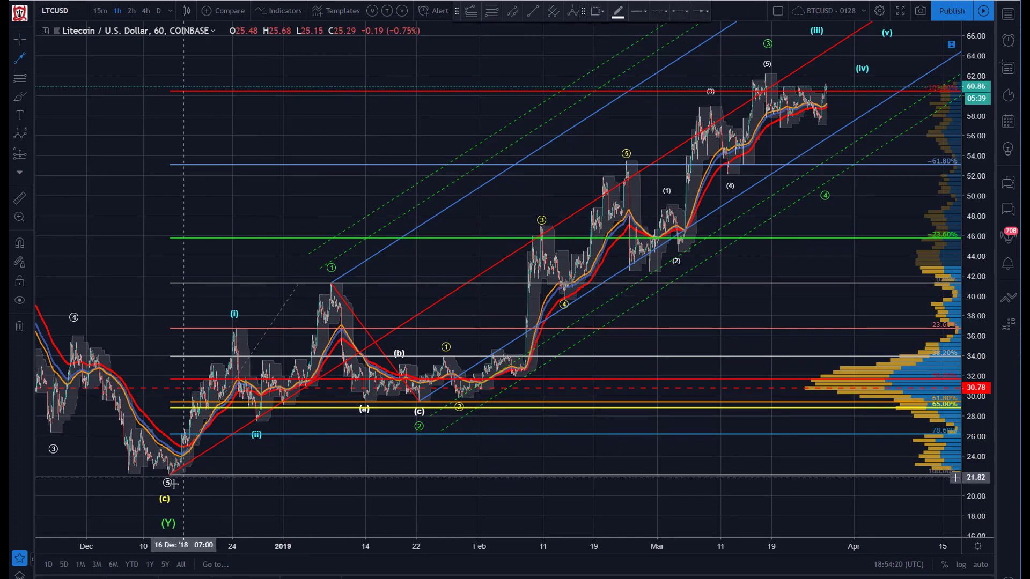
key(Escape)
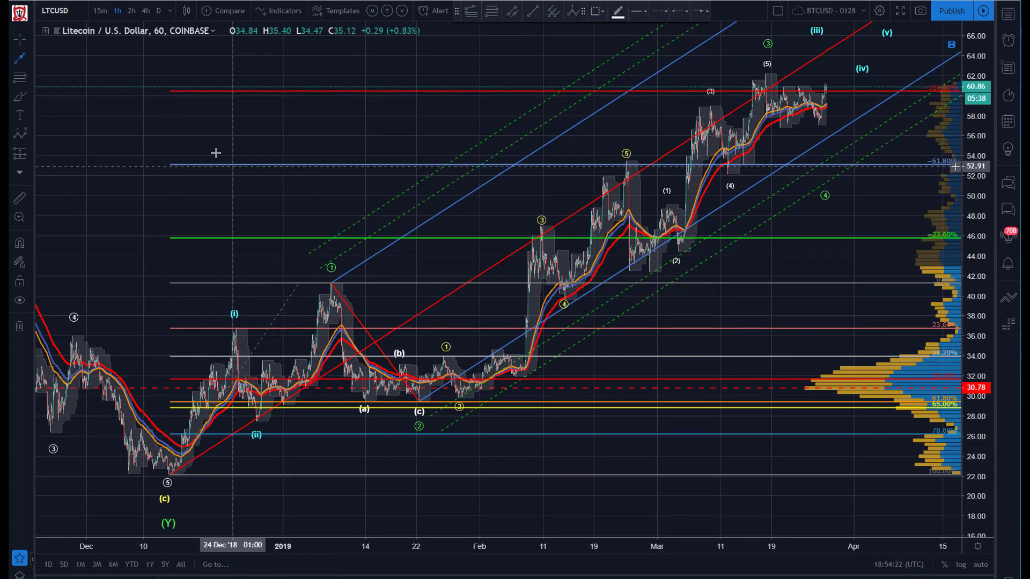
click(679, 12)
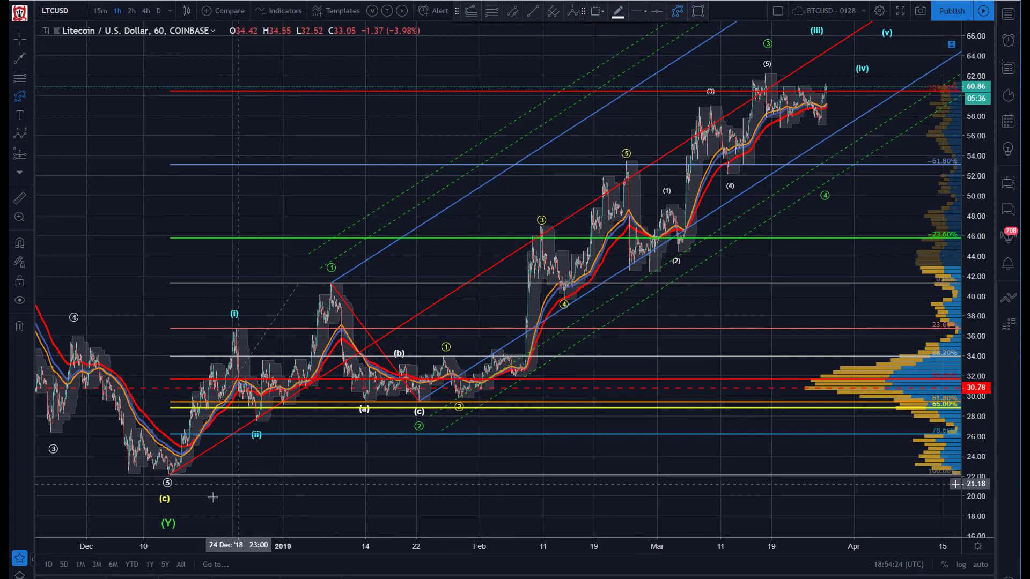
click(167, 474)
click(233, 328)
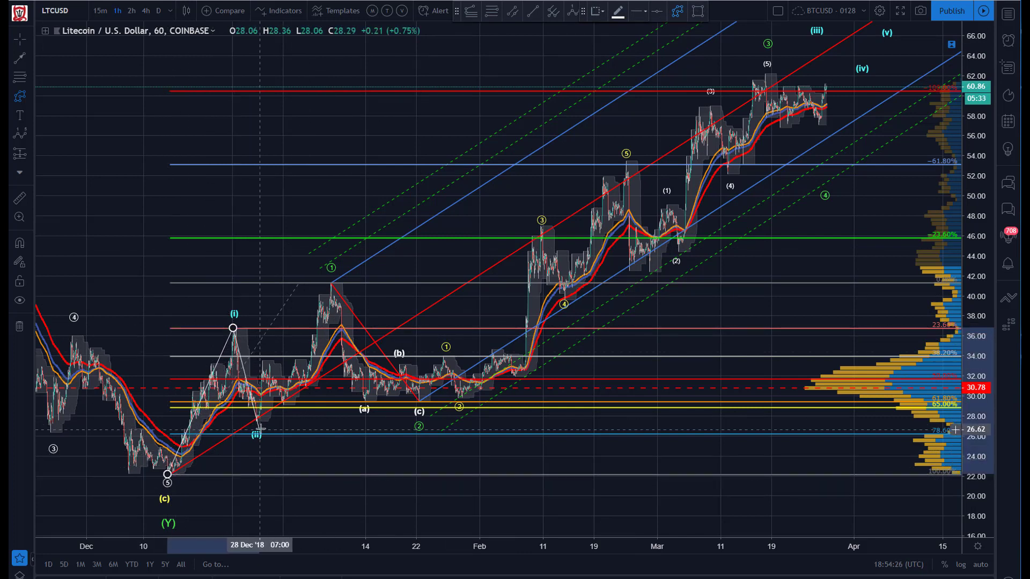
click(259, 429)
click(331, 283)
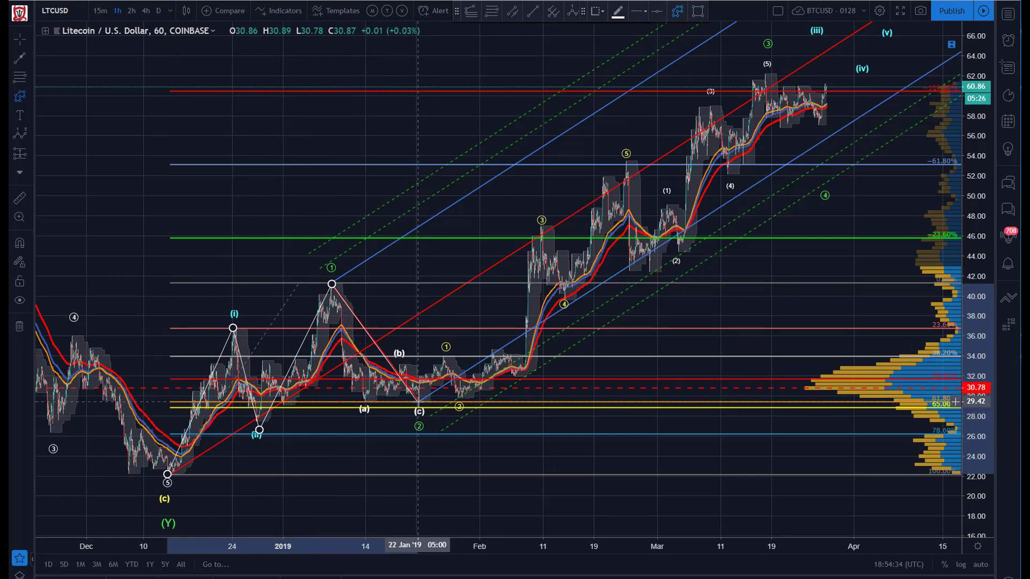
key(Escape)
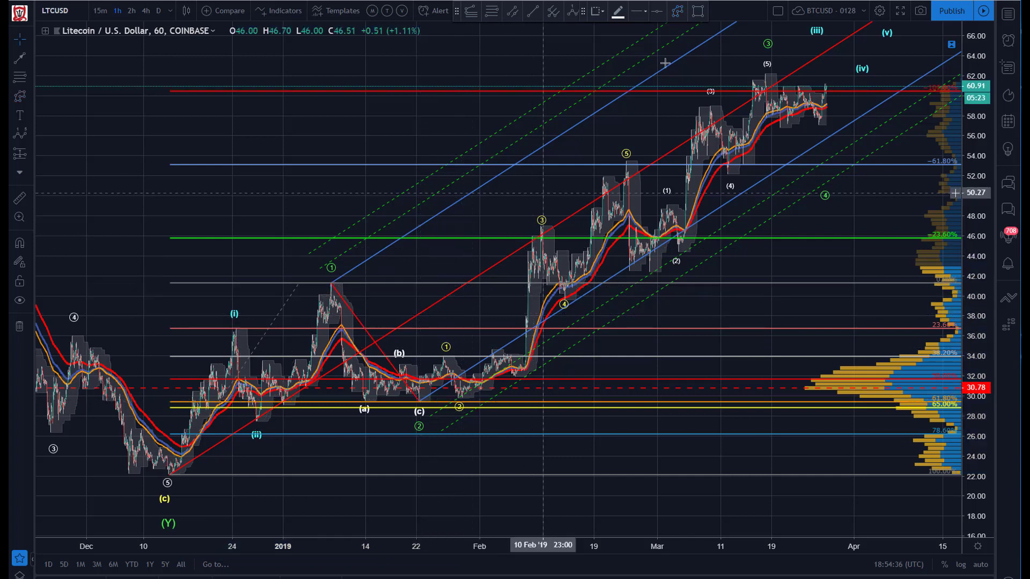
Step: Draw a temporary arrow from the green circled 2 low at about 29.31, extend it to about 63.04, and delete it
click(530, 49)
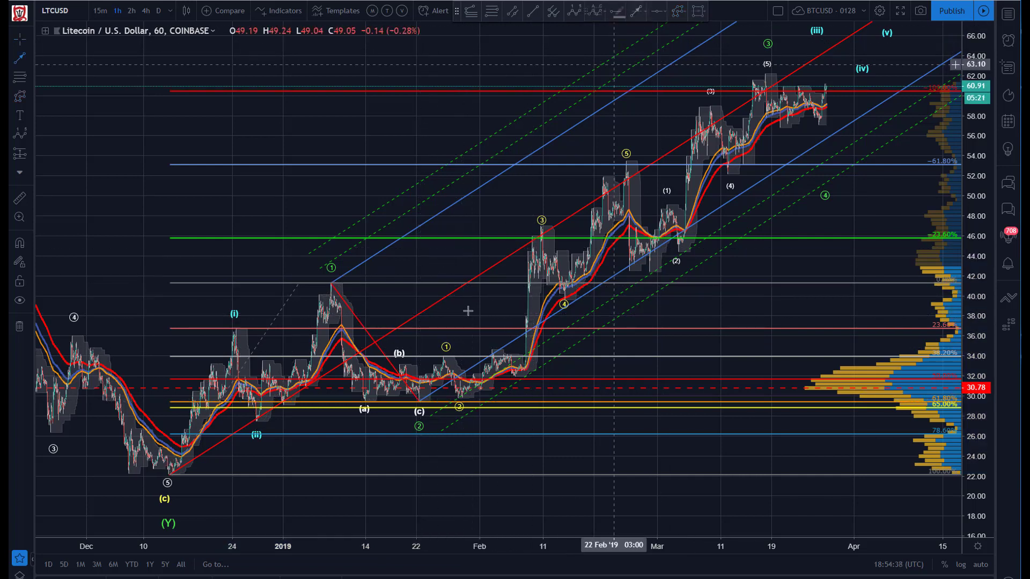
mouse_move(418, 402)
mouse_down()
mouse_move(536, 230)
mouse_move(550, 297)
mouse_move(638, 159)
mouse_up()
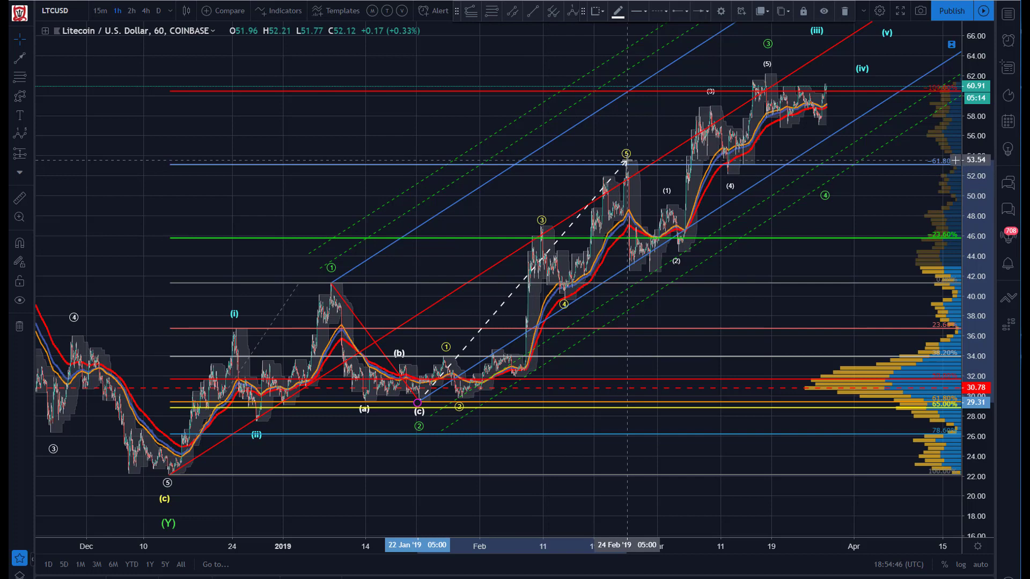
drag(626, 160, 507, 83)
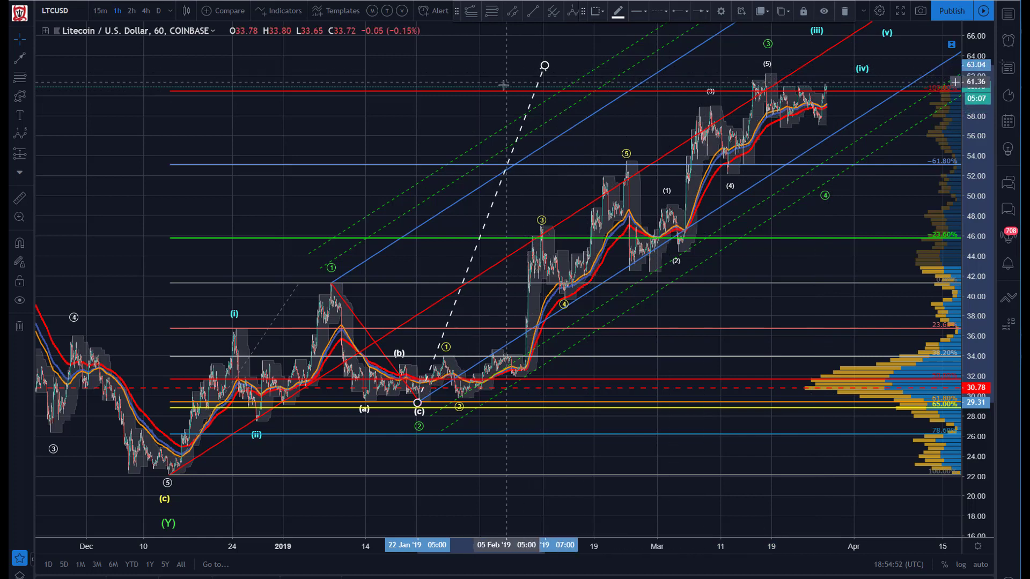
key(Delete)
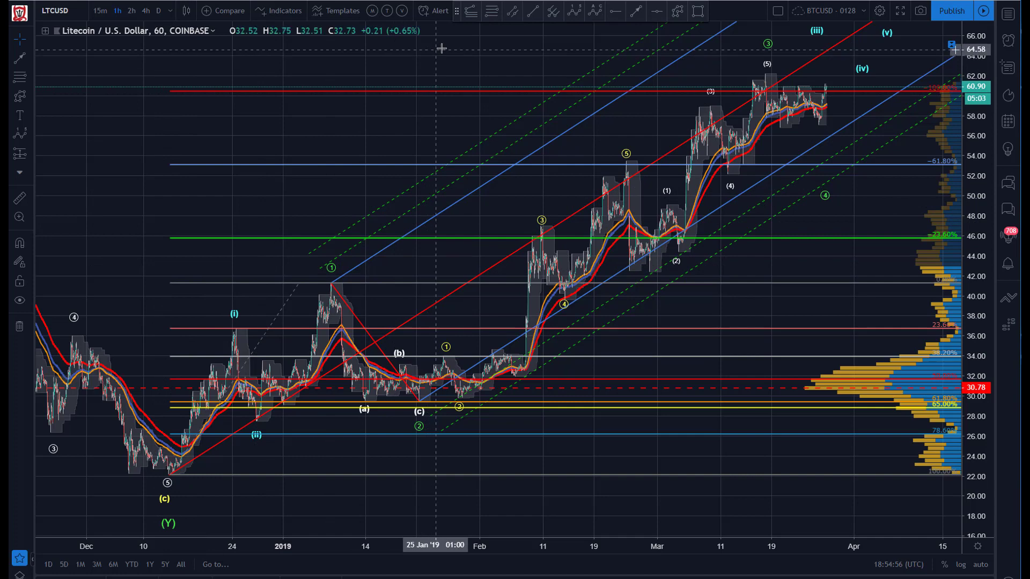
Step: Draw a trend-based Fibonacci extension from the low at about 21.97, the circled 1 high at 41.40 and the 29.47 pullback level, ending around 18 March
click(471, 11)
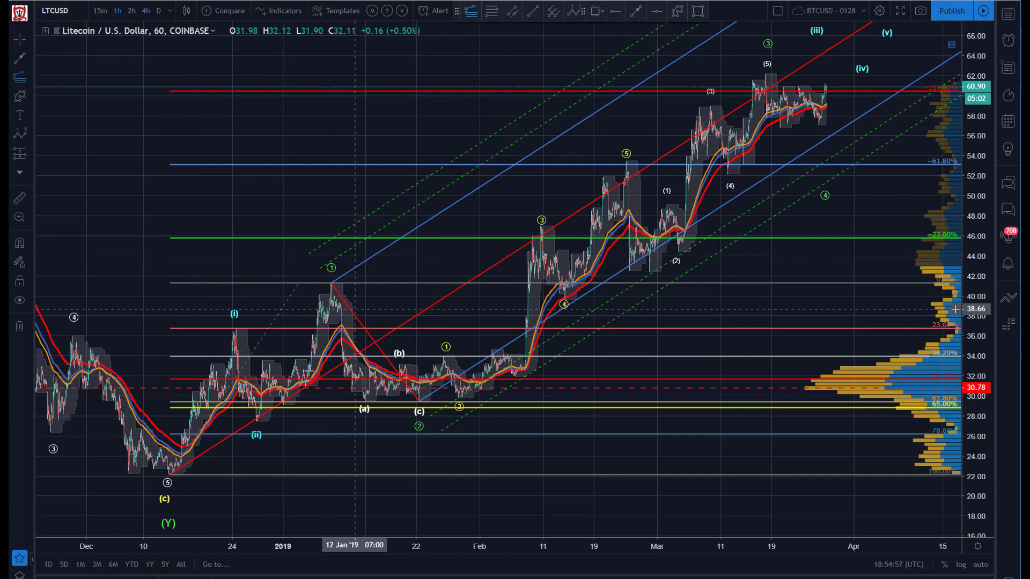
click(168, 476)
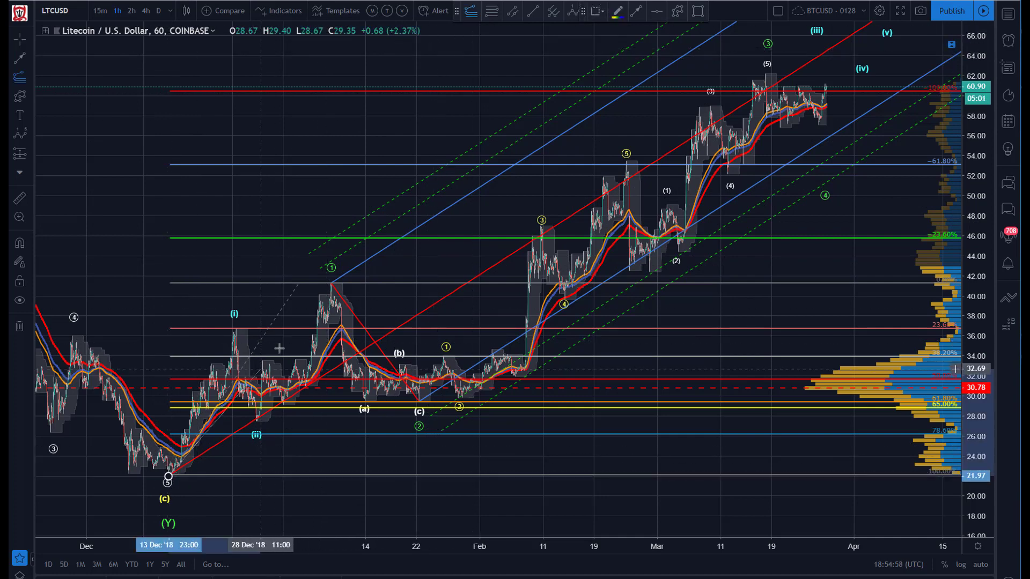
click(331, 282)
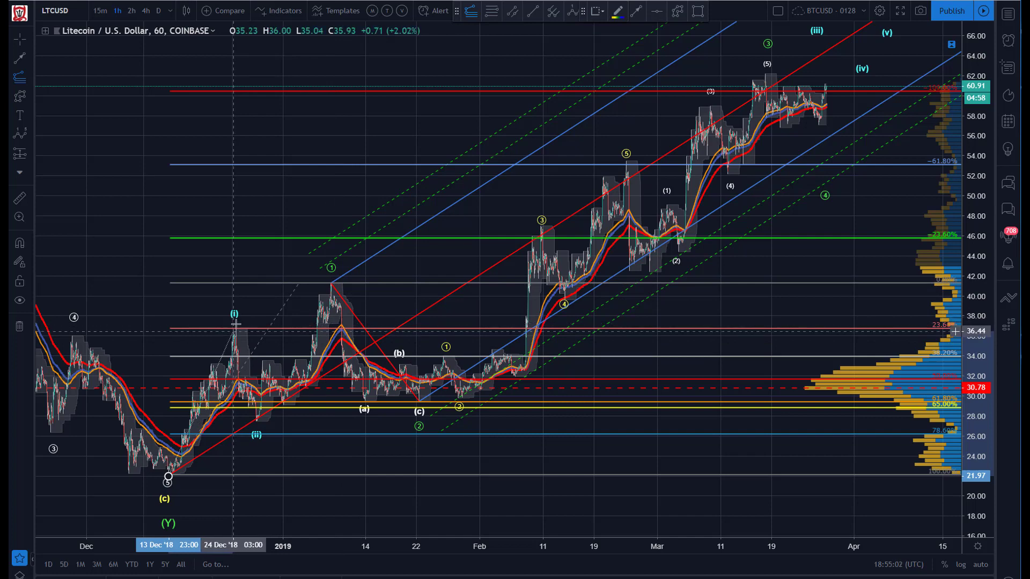
click(328, 281)
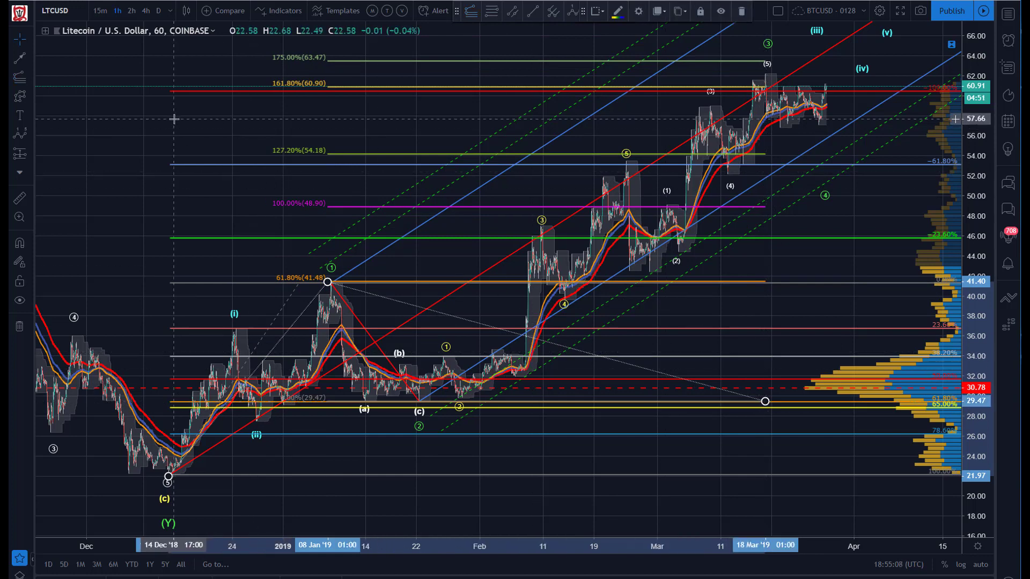
click(765, 401)
Step: Draw a rectangle around the wave (5) peak spanning the 161.80% and 175.00% extension levels
click(698, 11)
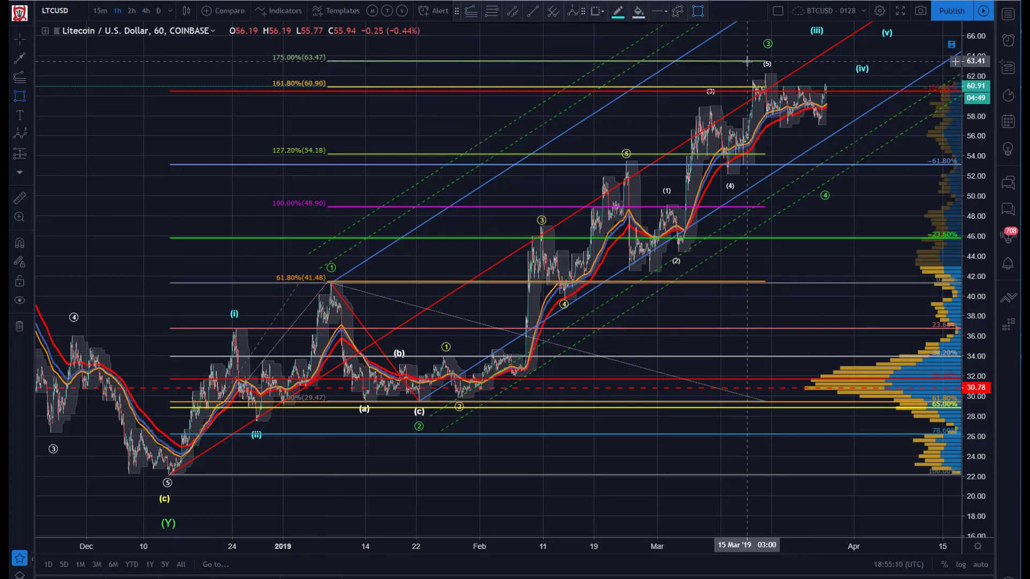
click(747, 61)
click(790, 84)
click(177, 246)
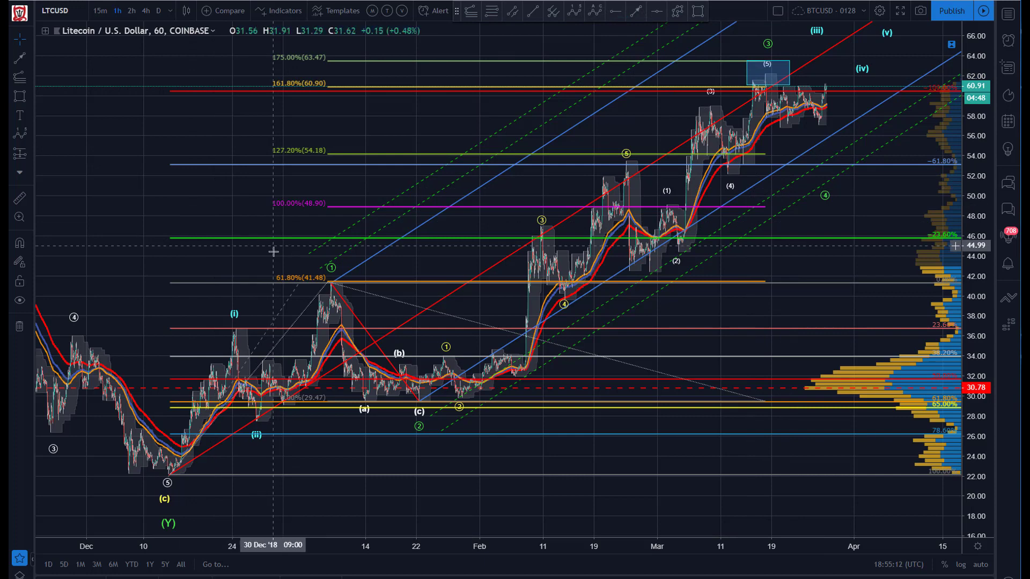
Step: Trace a temporary polyline through the green circled 1 high, circled 2 low, the target box and the latest pullback, and discard it
click(677, 10)
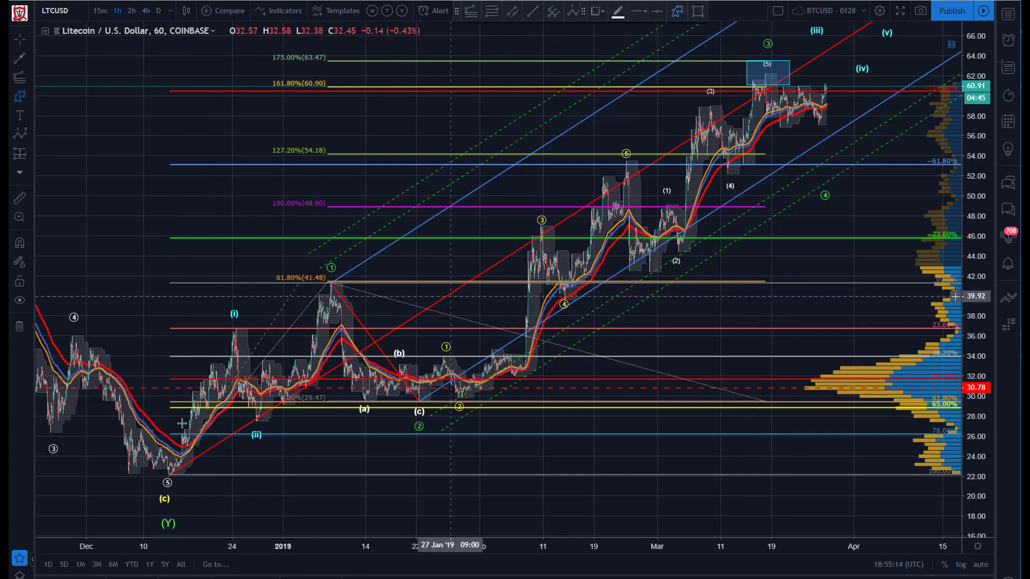
click(165, 474)
click(327, 280)
click(421, 399)
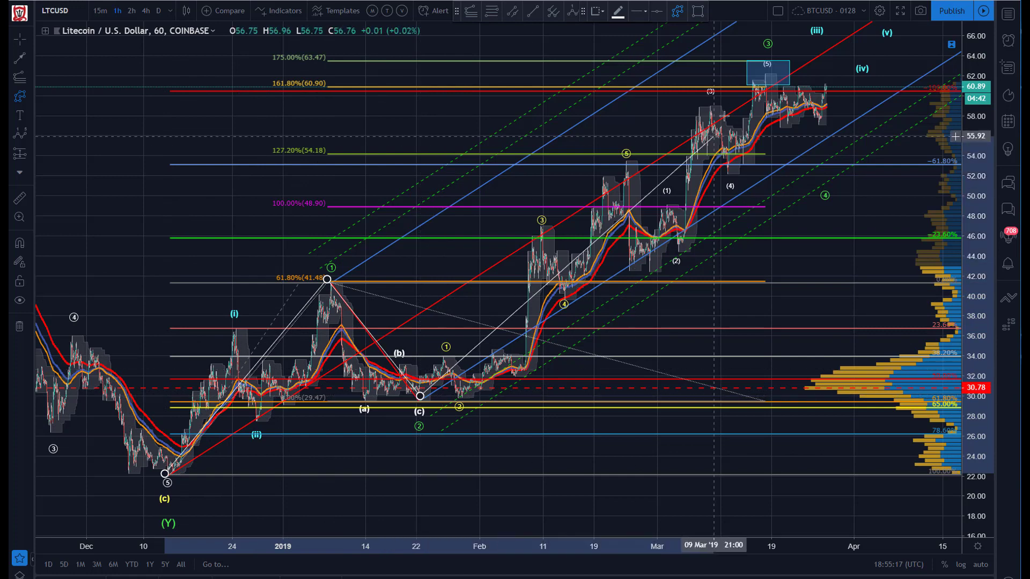
click(774, 78)
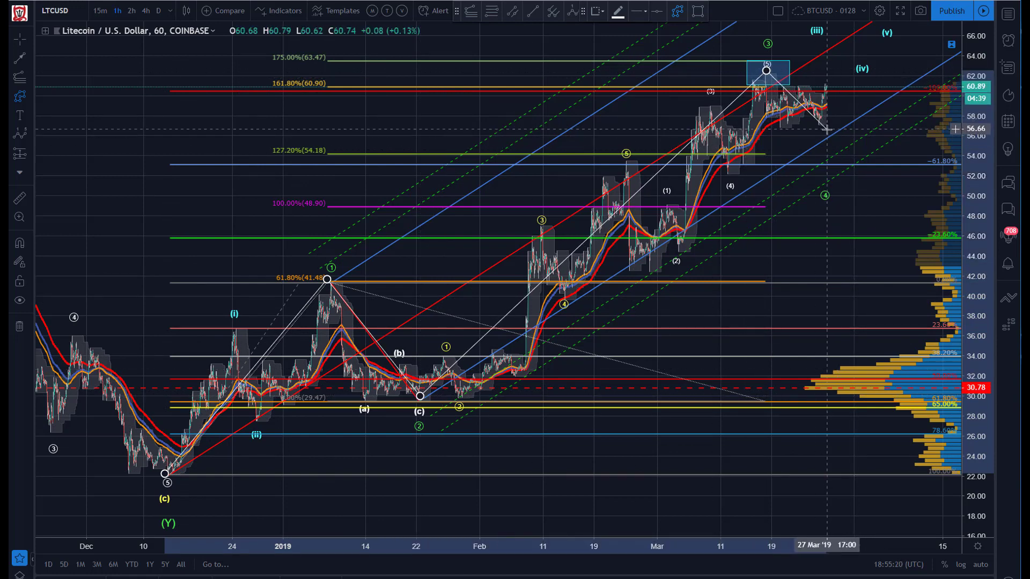
click(827, 129)
key(Escape)
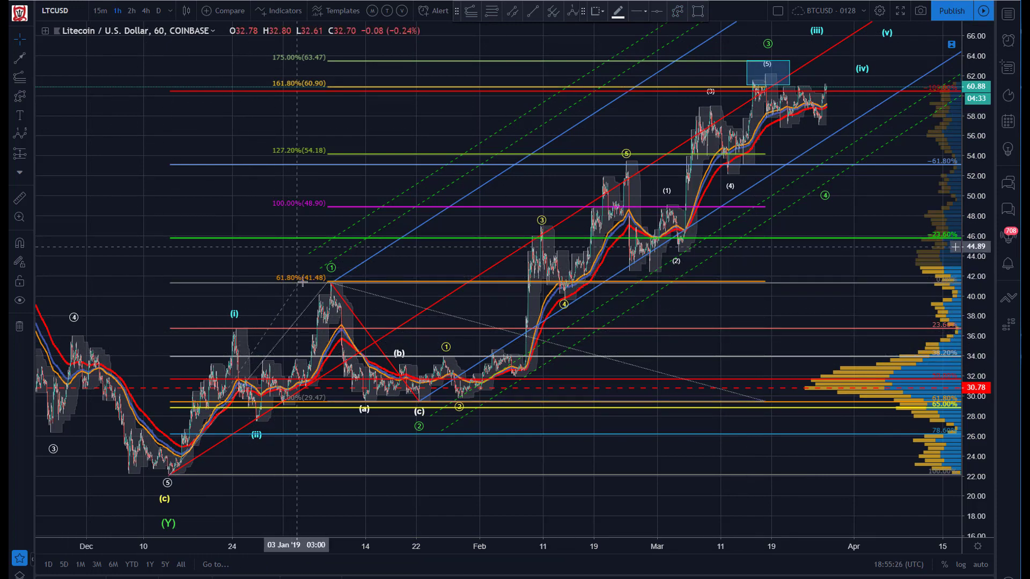
Step: Delete the trend-based Fibonacci extension and the Fibonacci retracement drawn from the mid-December low to the green circled 1 high
drag(768, 403, 762, 400)
key(Delete)
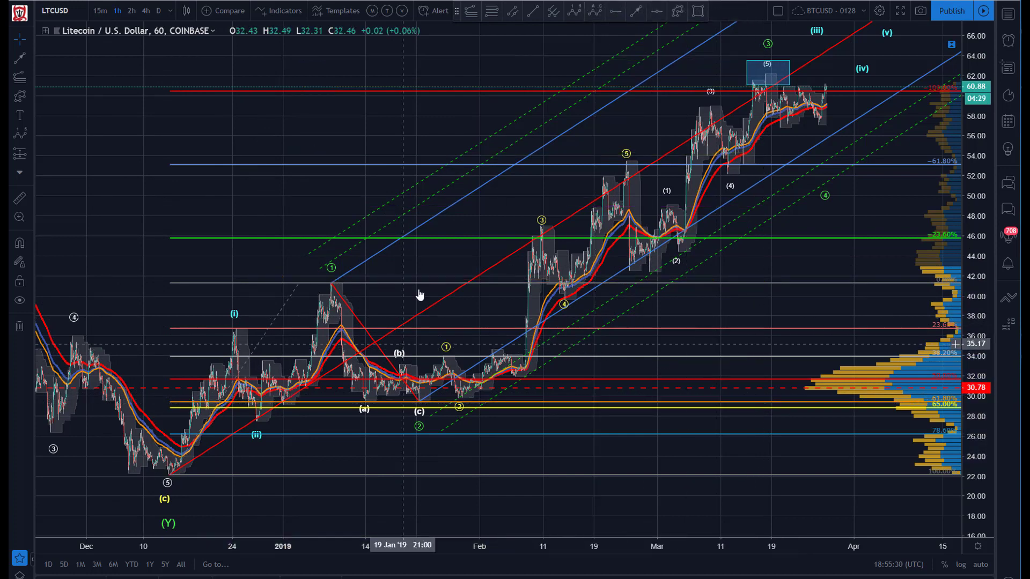
drag(398, 164, 397, 155)
key(Delete)
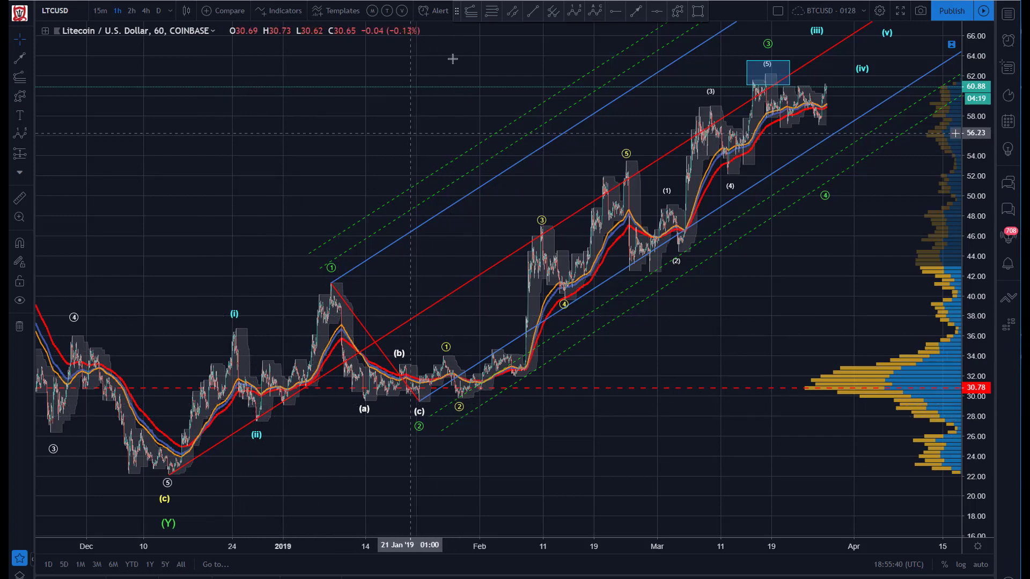
Step: Draw a Fibonacci retracement from the cyan (ii) low at about 27.36 to the green circled 1 high at about 41.30
click(490, 15)
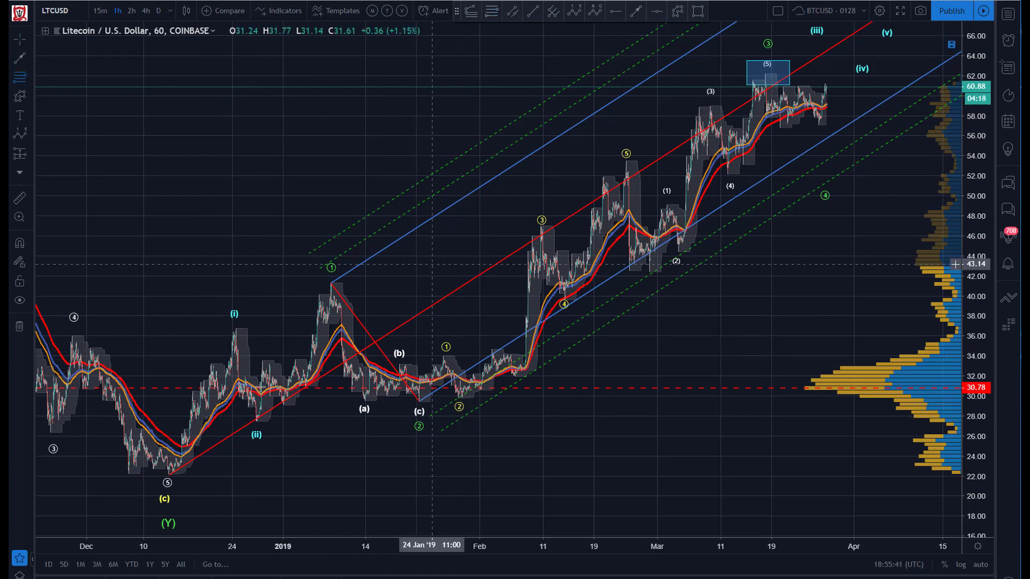
click(256, 423)
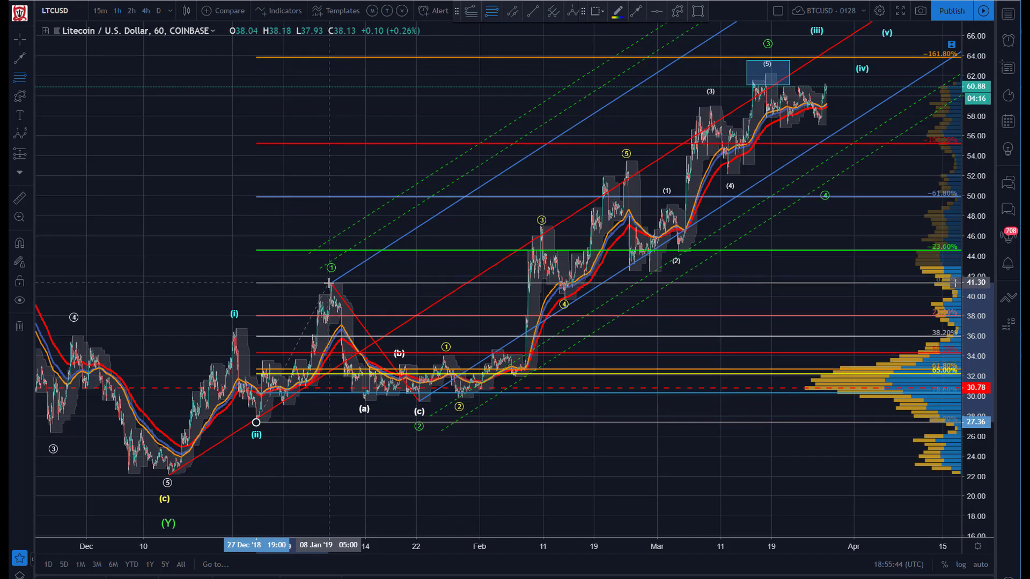
click(329, 283)
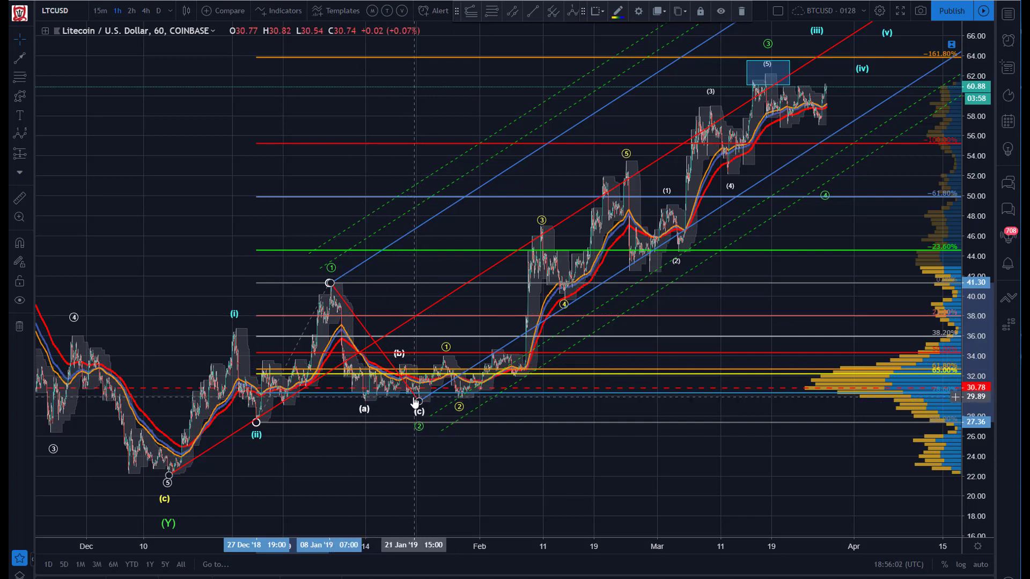
click(574, 34)
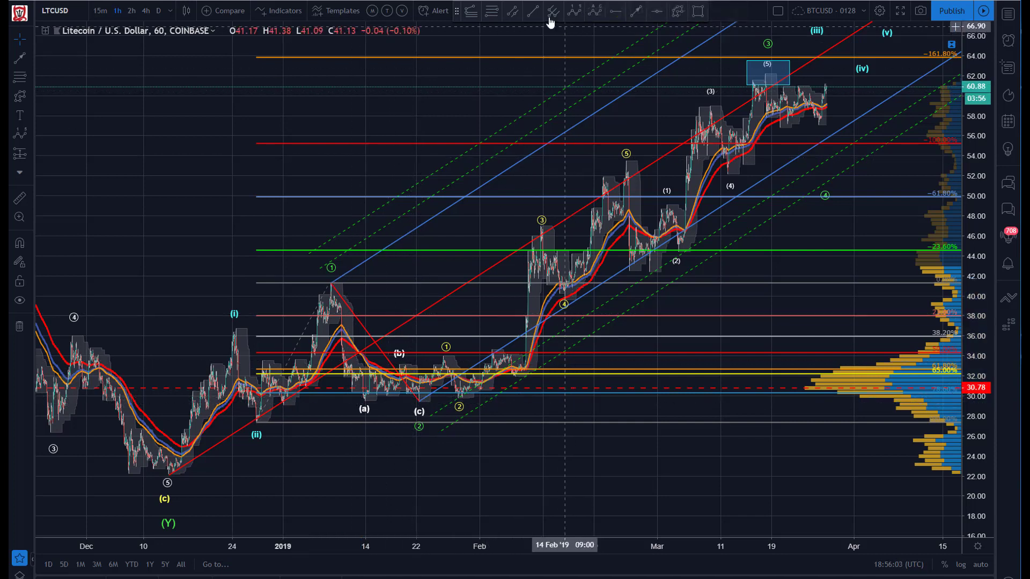
Step: Trace a temporary polyline over the white (a)-(b)-(c) correction, shift it into empty space below the price, and delete it
click(678, 11)
click(334, 283)
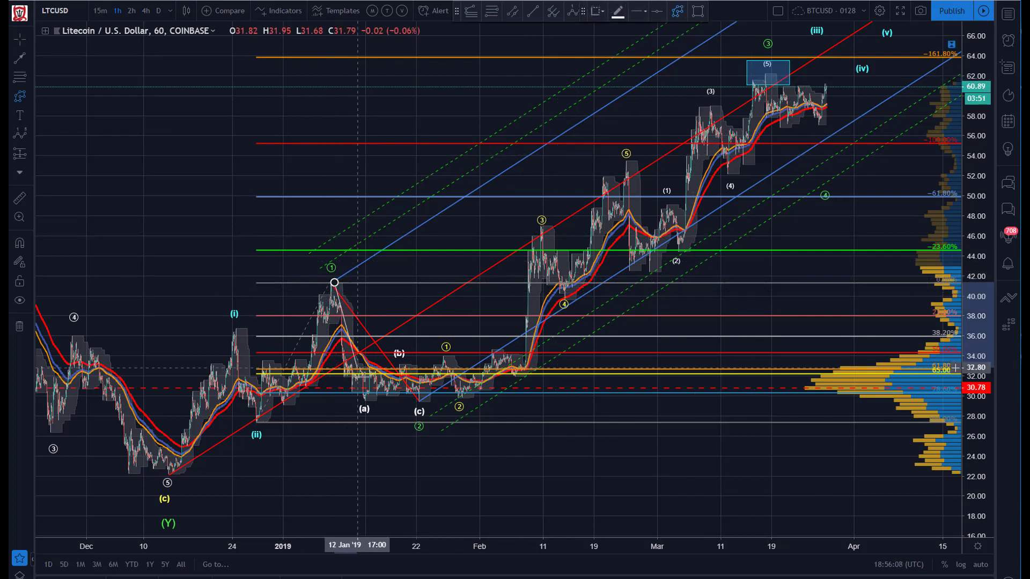
click(363, 399)
click(399, 366)
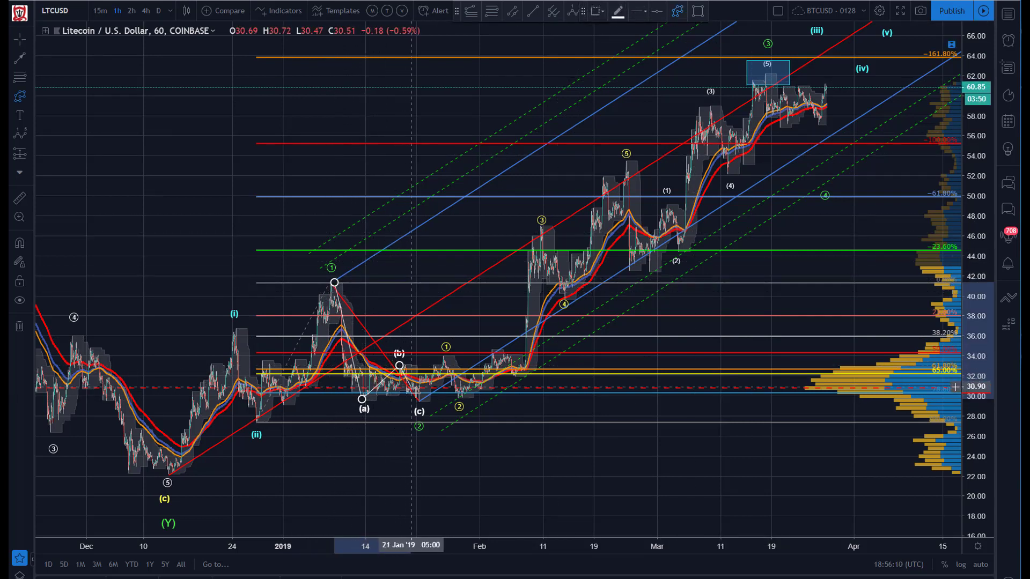
click(420, 400)
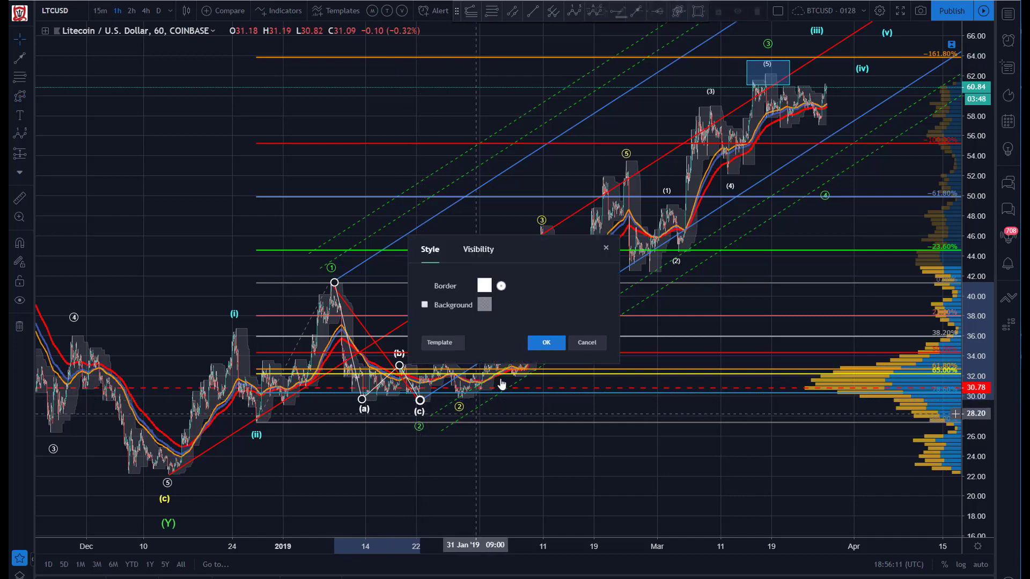
click(546, 344)
drag(379, 397, 646, 459)
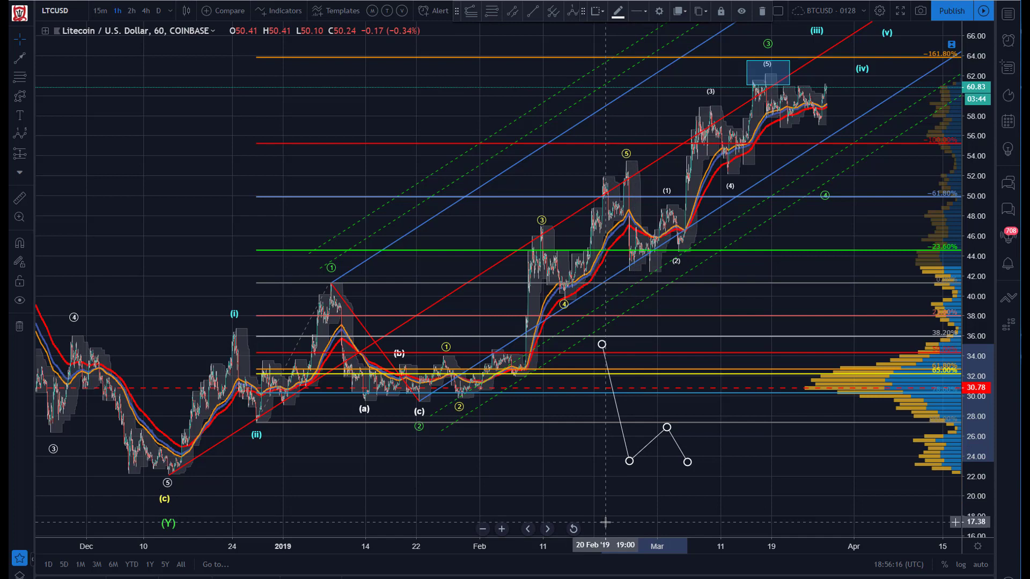
drag(602, 344, 601, 342)
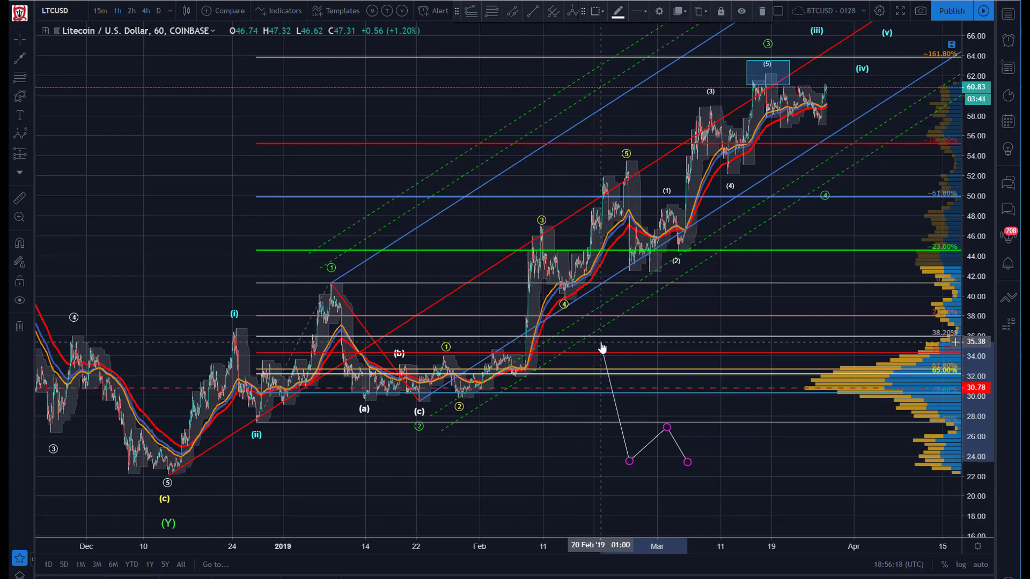
key(Delete)
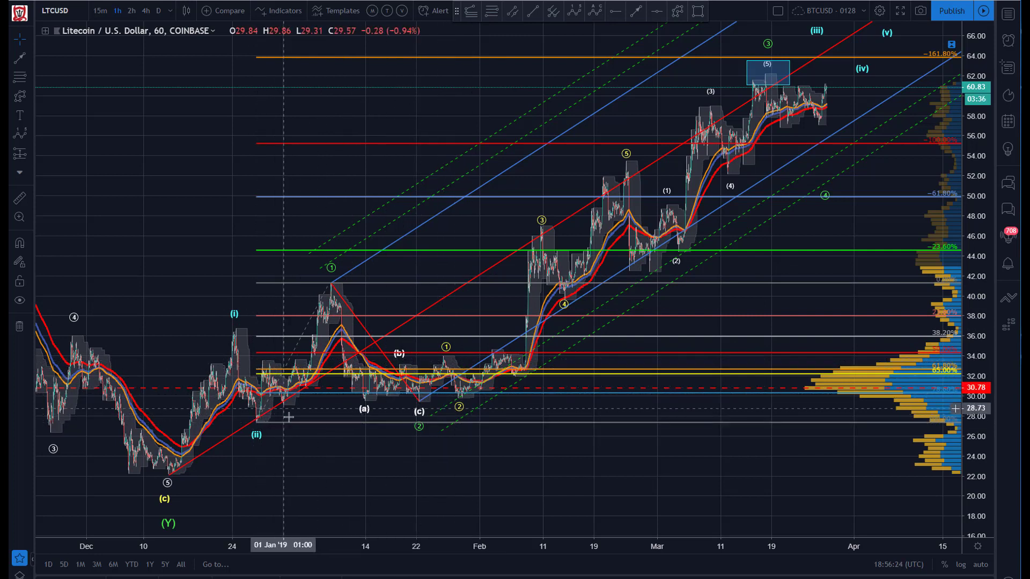
Step: Try the cyan (ii) label at the 1 January low, around 28.57, and return it to the 27 December low
drag(252, 430, 284, 411)
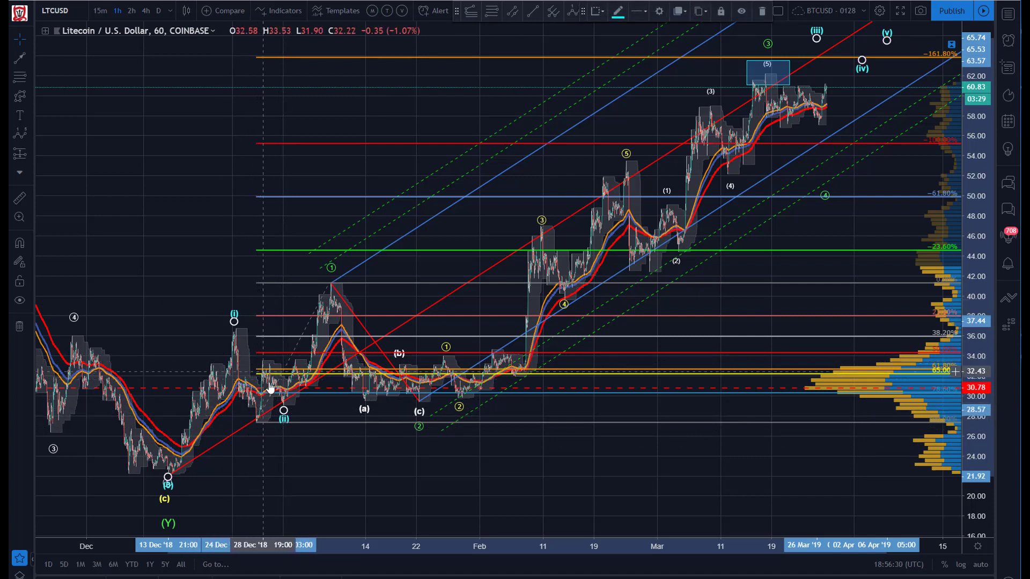
drag(283, 411, 259, 431)
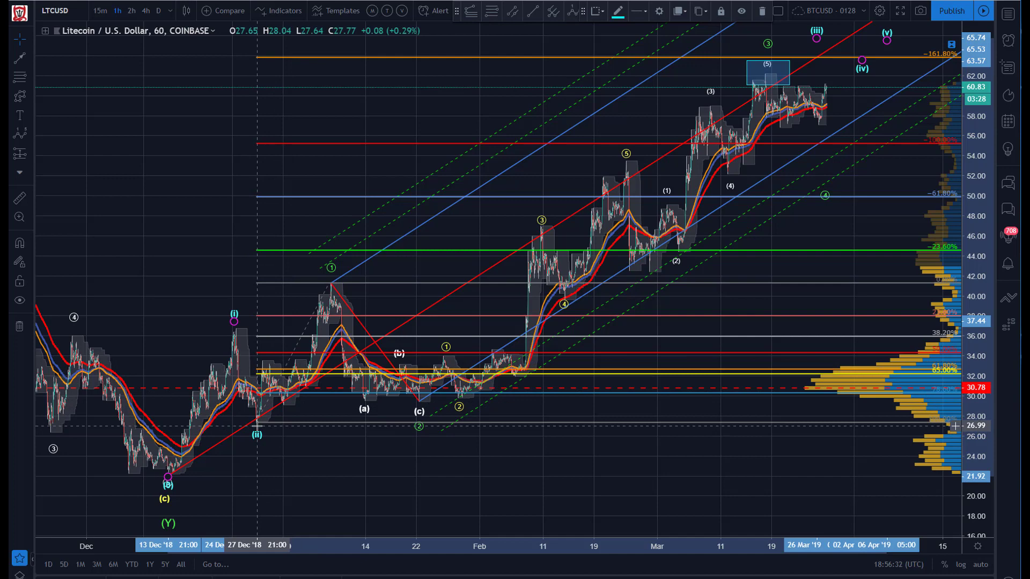
drag(207, 320, 238, 389)
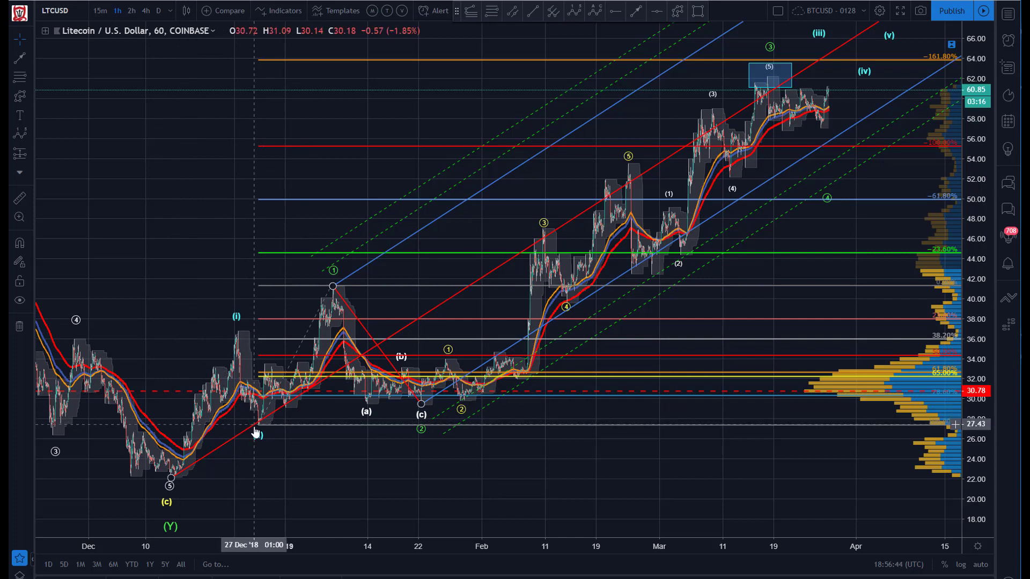
drag(256, 427, 258, 430)
click(183, 214)
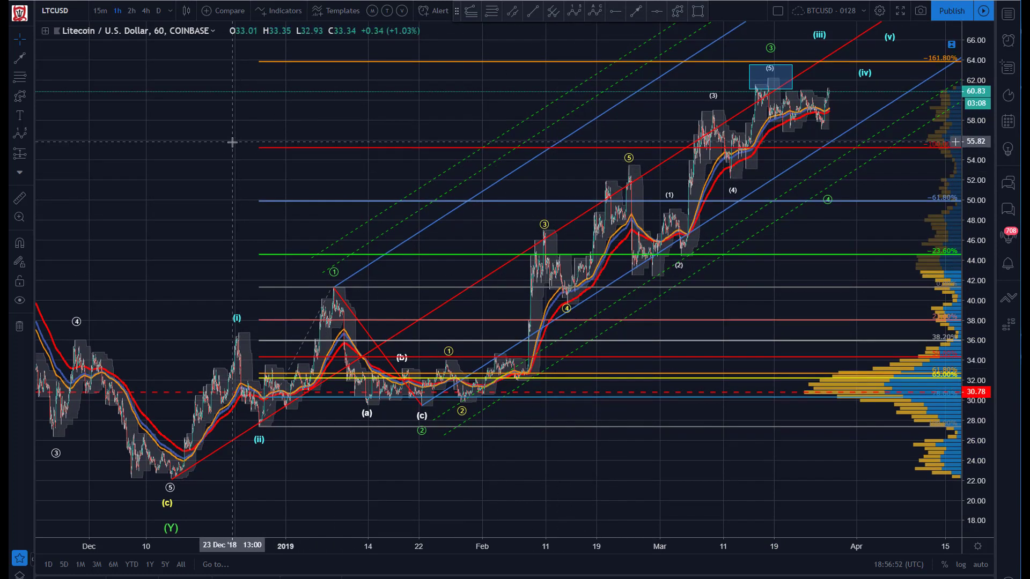
Step: Move the green circled 3 label to the yellow circled 5 peak at about 55.61 and set the green wave's degree to Minuette
drag(769, 48, 624, 149)
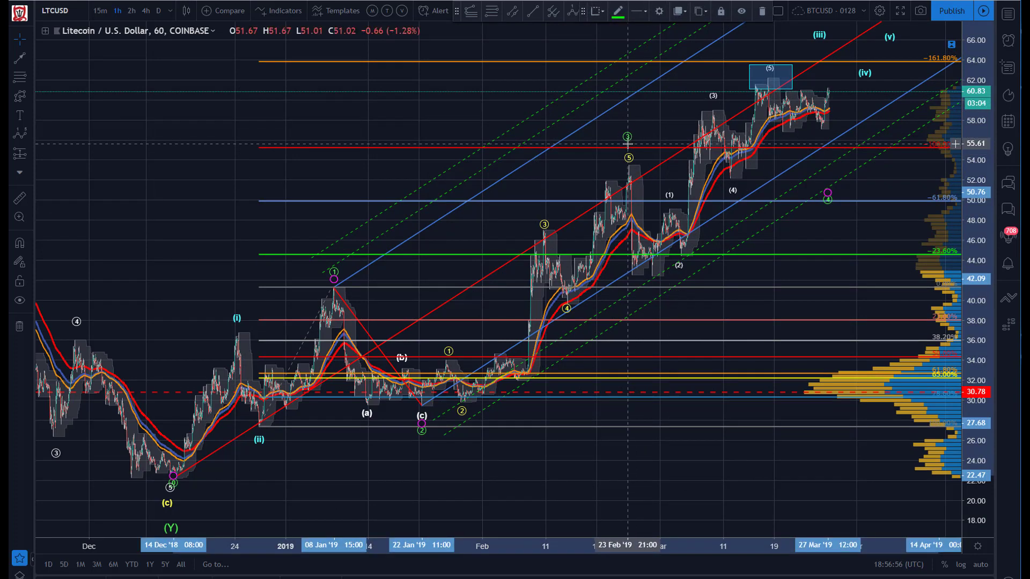
right_click(629, 146)
mouse_move(690, 333)
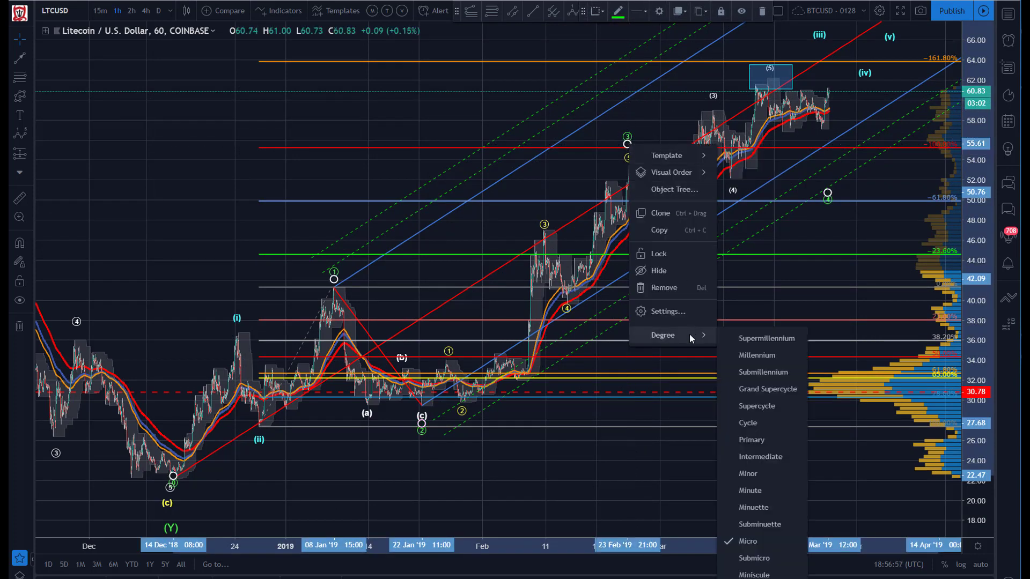
click(761, 505)
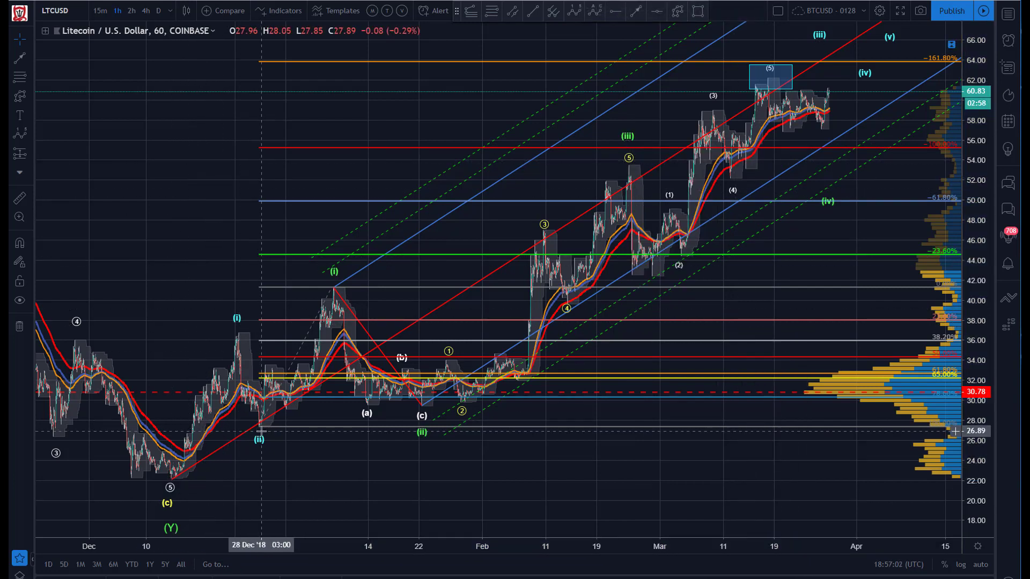
Step: Change the degree of the cyan impulse wave so its labels use the larger (1) to (5) notation
click(422, 414)
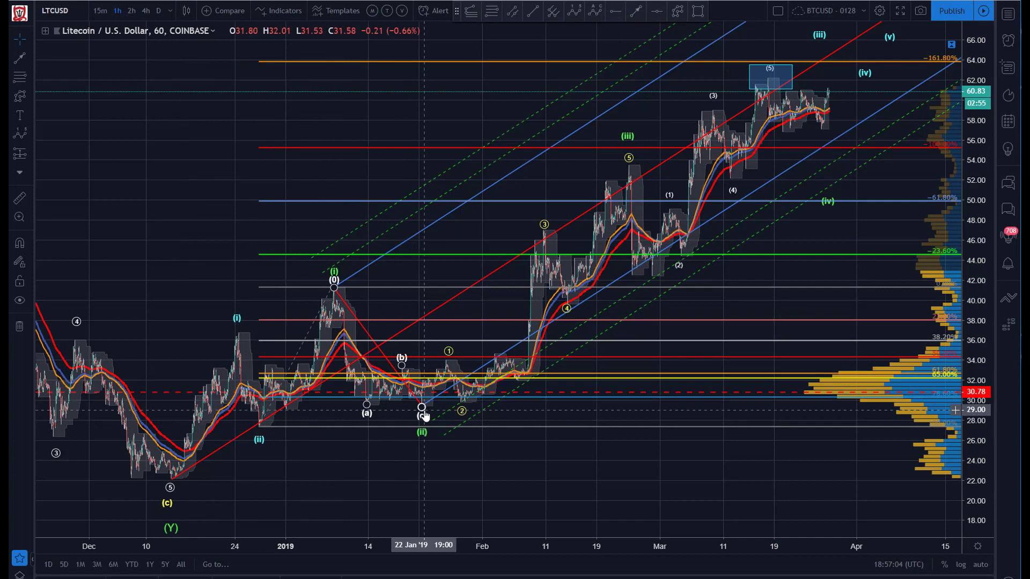
click(229, 321)
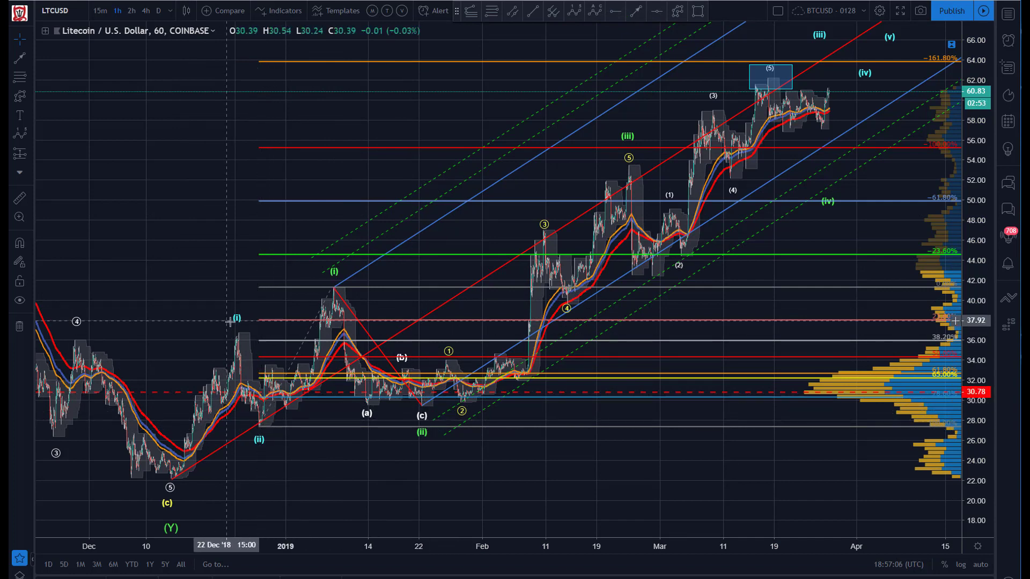
click(238, 319)
right_click(238, 320)
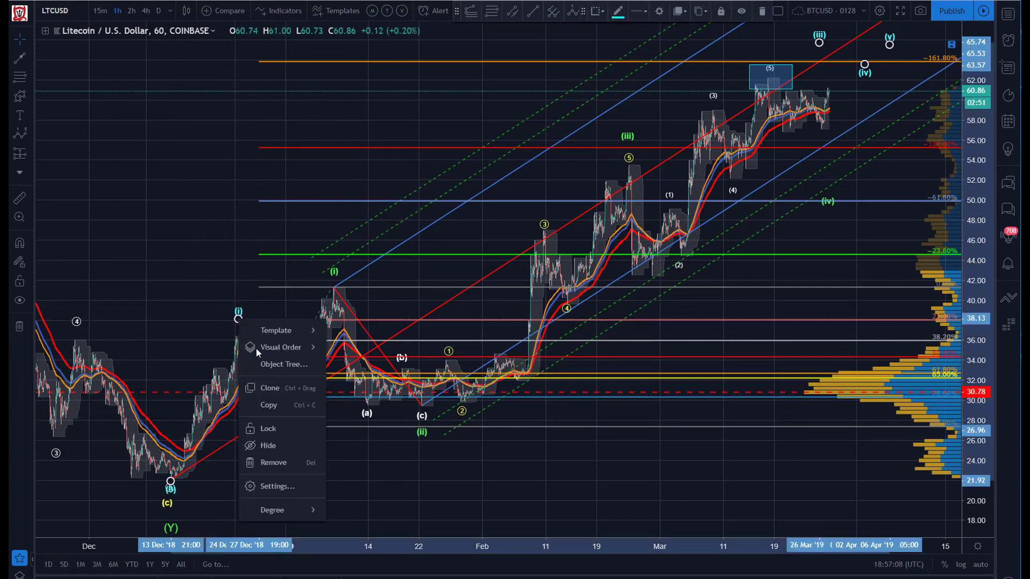
mouse_move(324, 506)
click(348, 463)
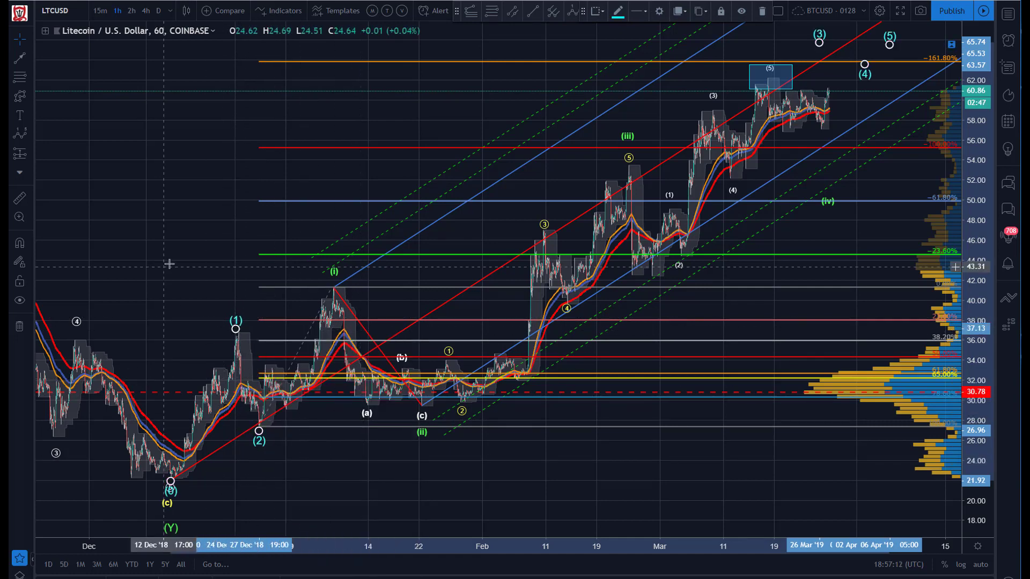
click(160, 472)
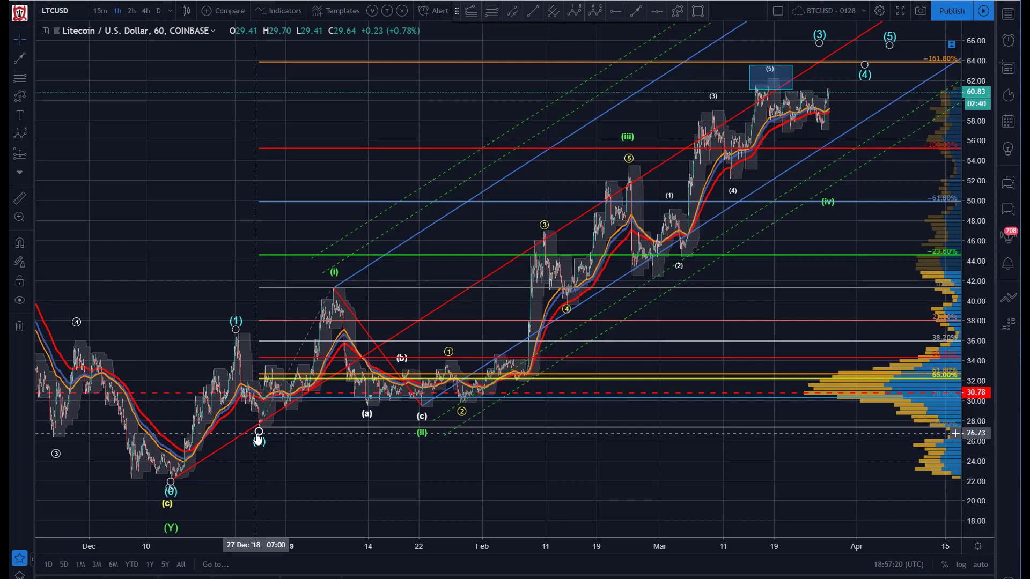
Step: Draw a trend-based Fibonacci extension from the low at 22.03, the cyan (1) high at 36.70 and the 27.36 pullback, ending around 1 March
click(471, 11)
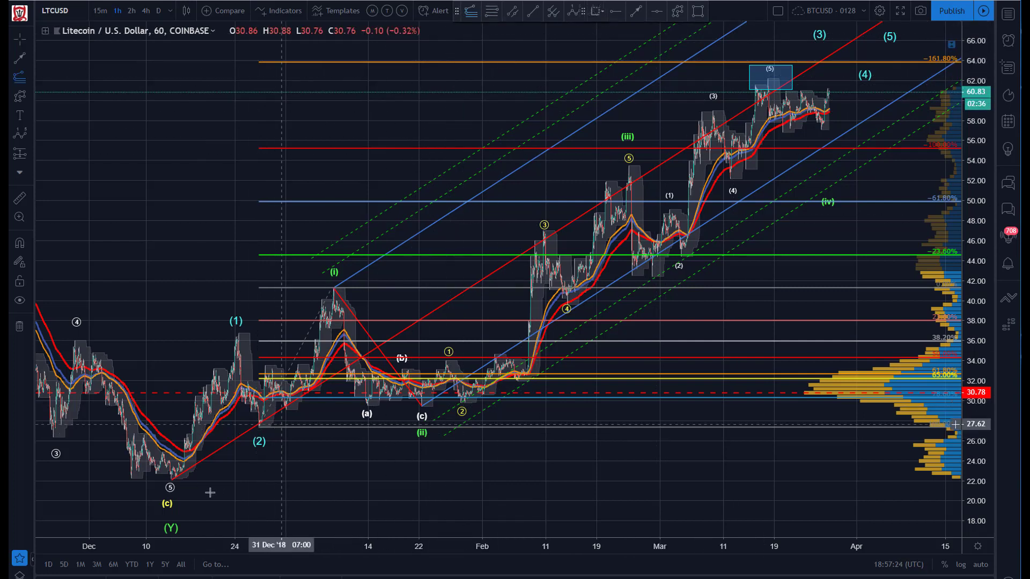
click(173, 480)
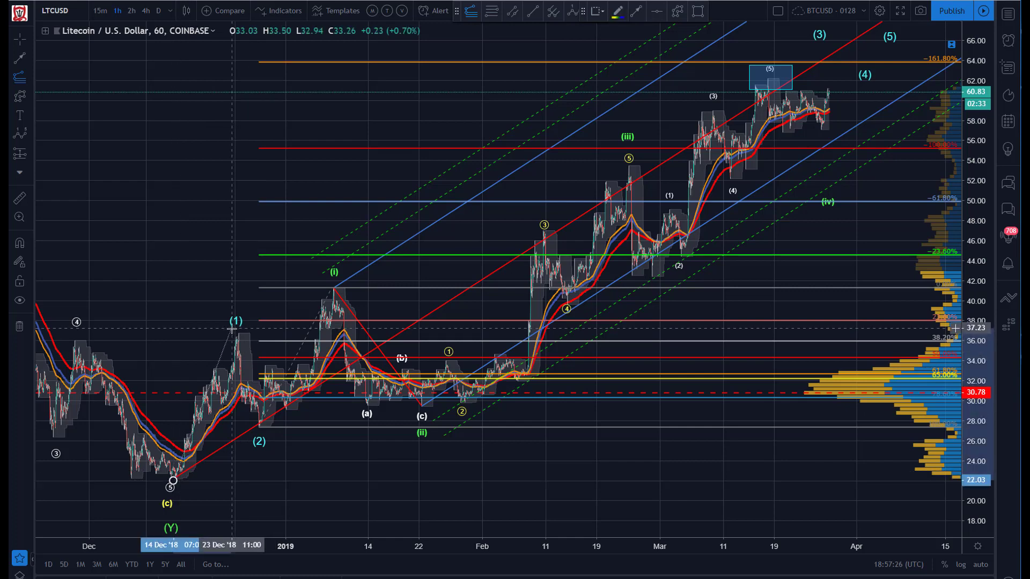
click(232, 334)
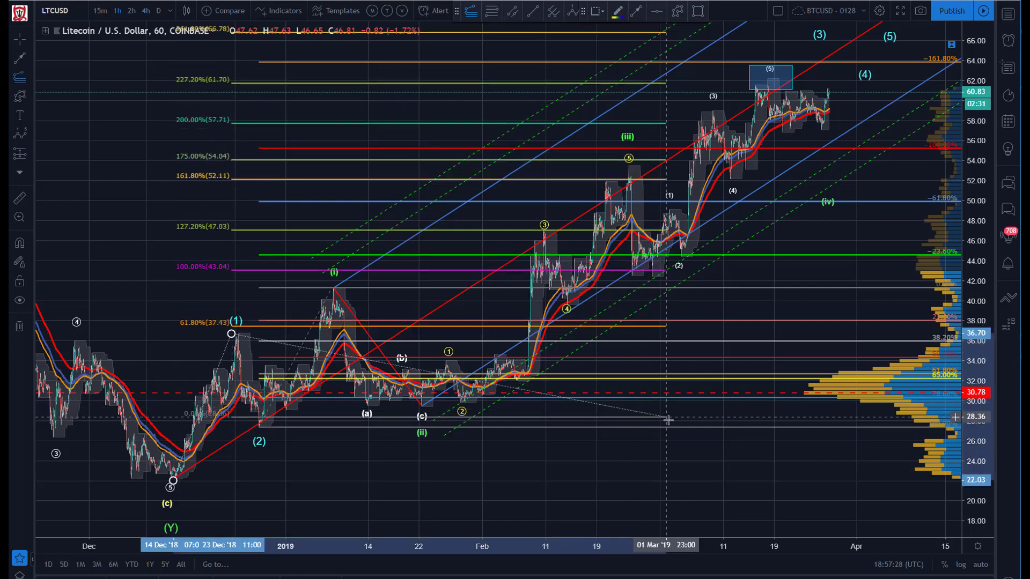
click(673, 427)
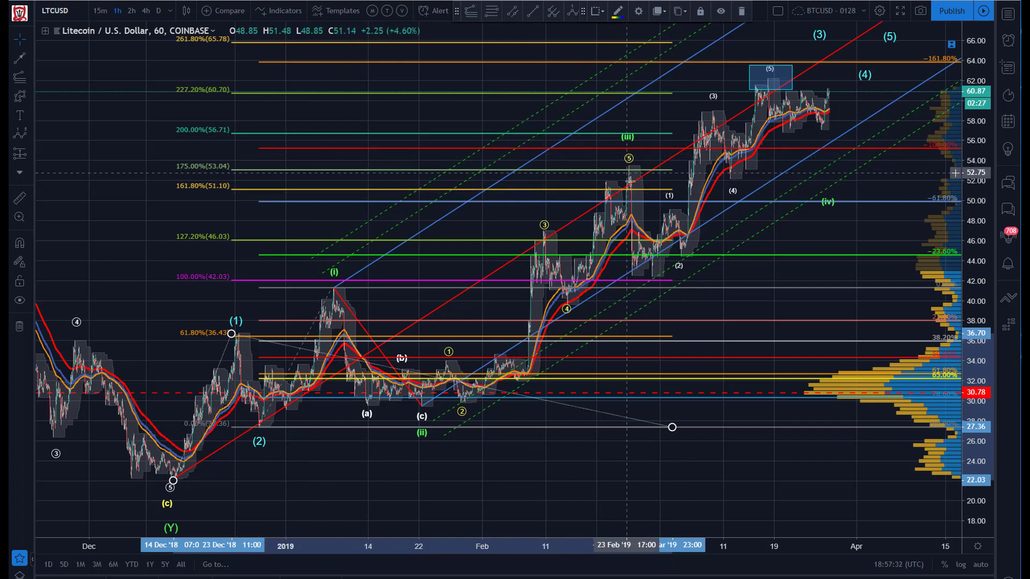
Step: Draw a rectangle around the green (iii) peak between about 51.33 and 53.33, within the 161.80% and 175.00% extension levels
click(778, 12)
click(736, 90)
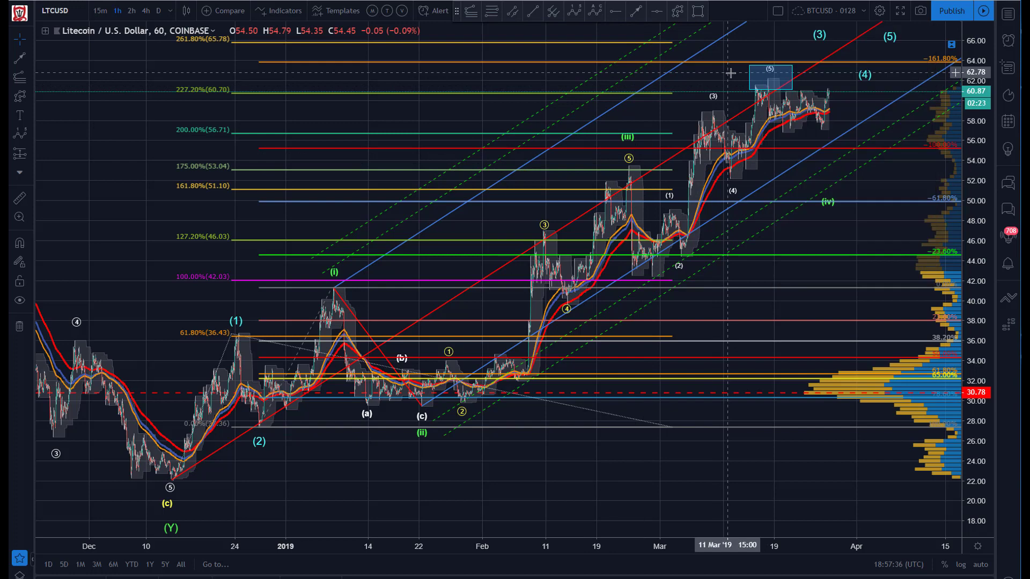
click(698, 11)
drag(609, 167, 642, 187)
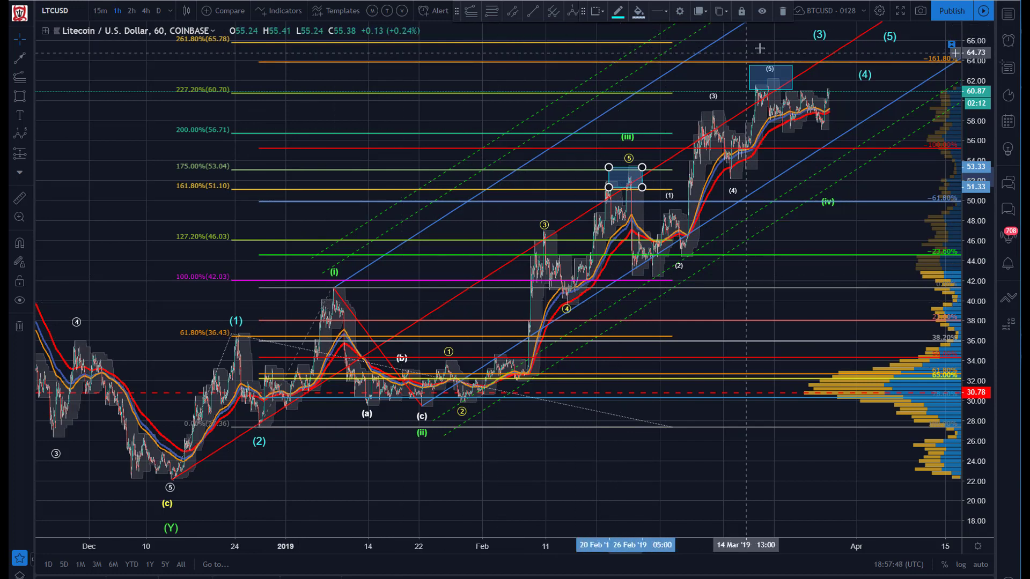
Step: Move the cyan (3) label onto the red trend line at about 65.21 and draw a dashed arrow up to it from 57.82
drag(822, 41, 843, 49)
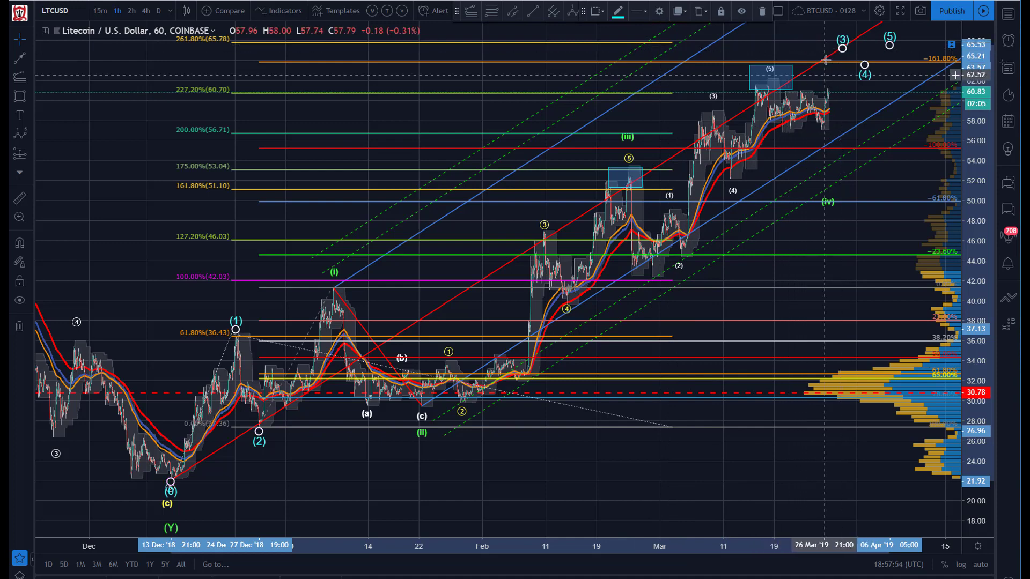
click(752, 32)
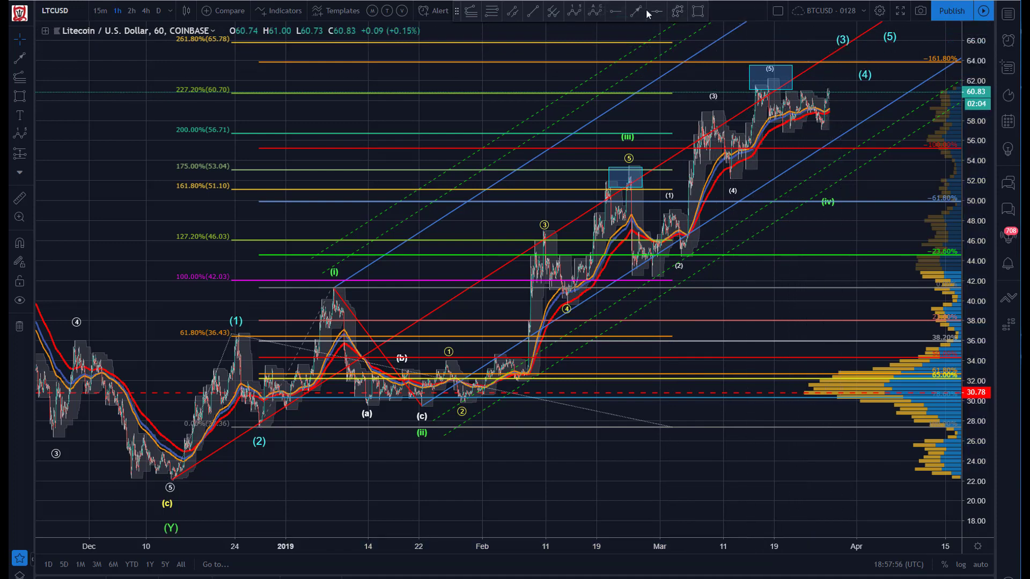
key(alt+t)
click(820, 122)
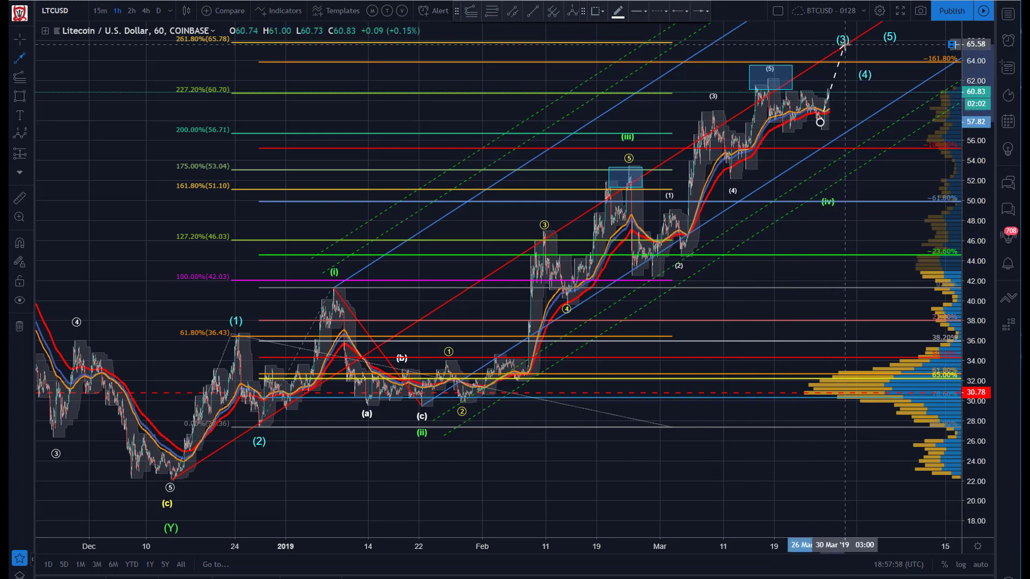
click(843, 46)
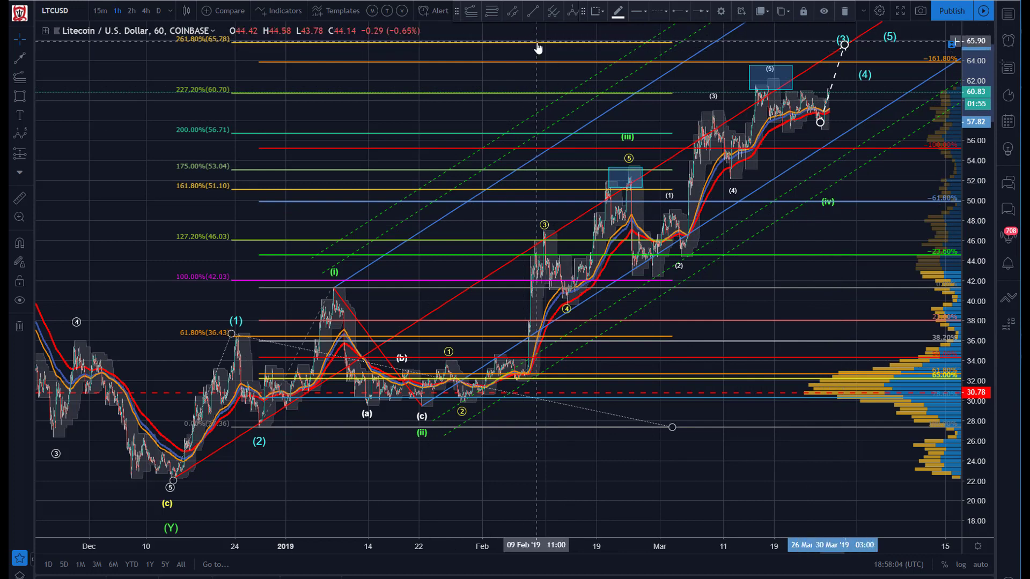
click(801, 45)
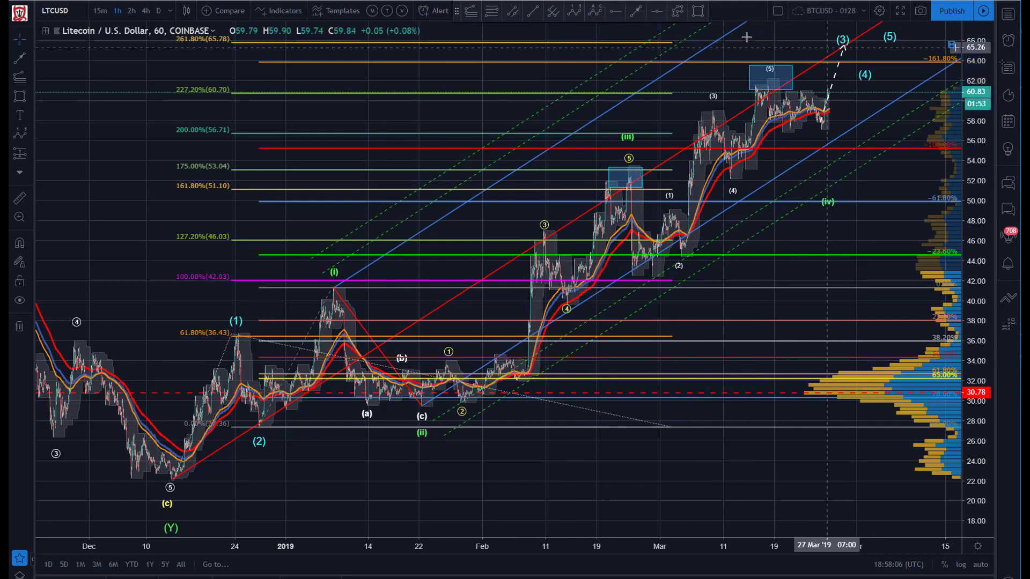
Step: Start a horizontal ray at the 261.80% extension level
click(614, 15)
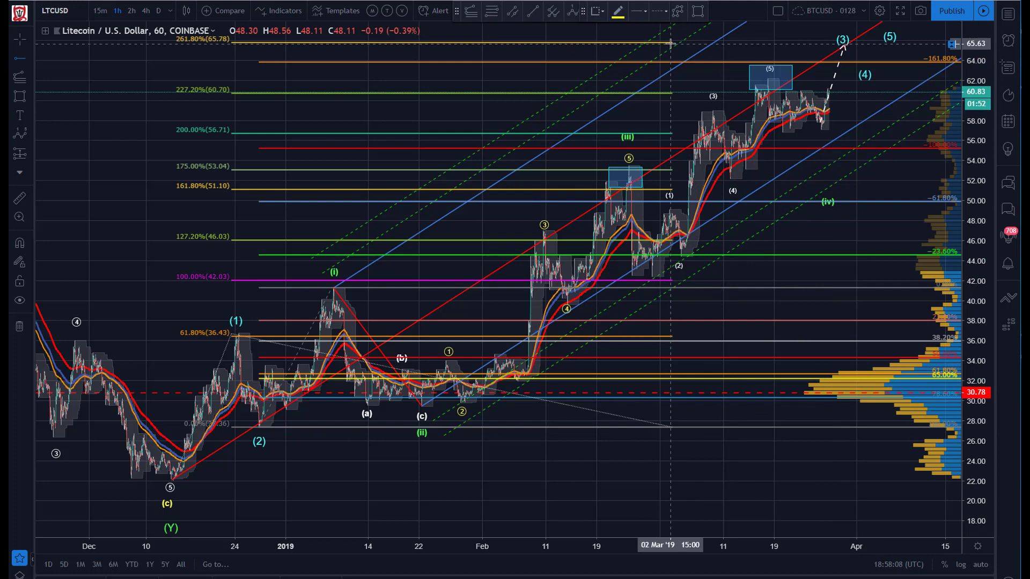
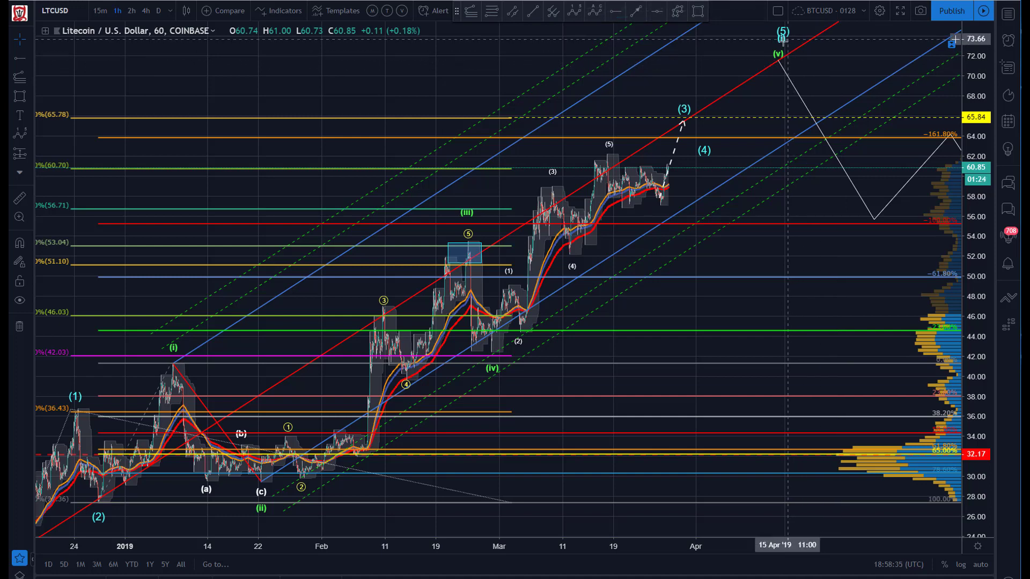
Step: Move the cyan (i) label out to about 74.13, the cyan (4) to about 56.45 and the green (v) above the white (5) peak
drag(783, 38, 890, 28)
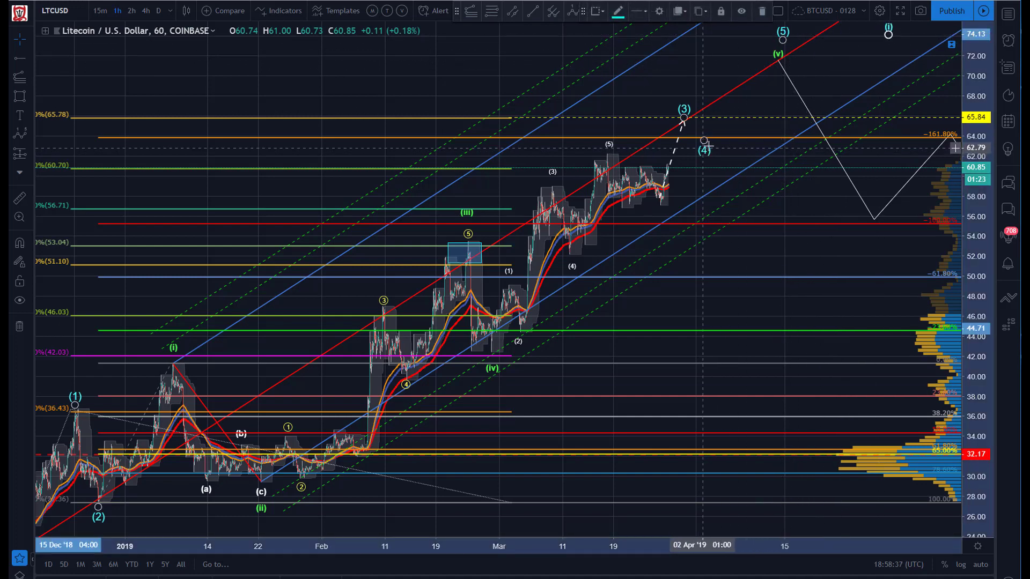
drag(706, 143, 738, 212)
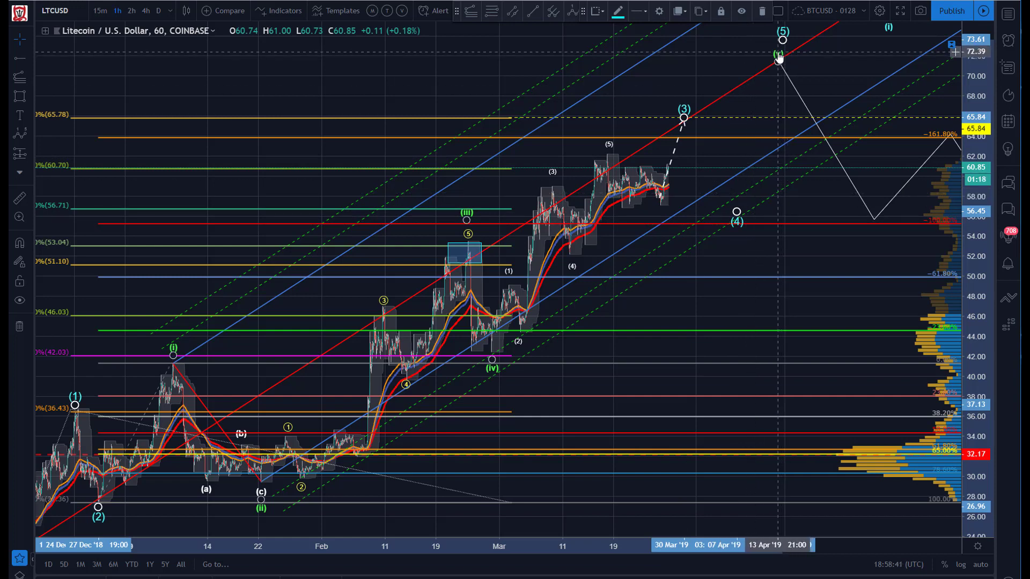
drag(778, 56, 887, 33)
click(747, 49)
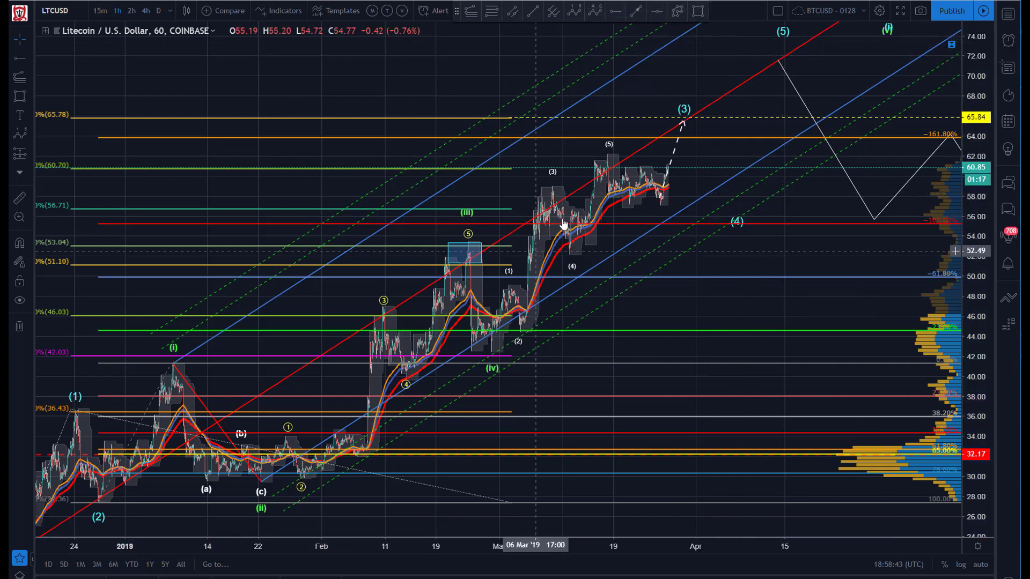
mouse_move(886, 33)
mouse_down()
mouse_move(817, 81)
mouse_move(590, 94)
mouse_move(605, 141)
mouse_up()
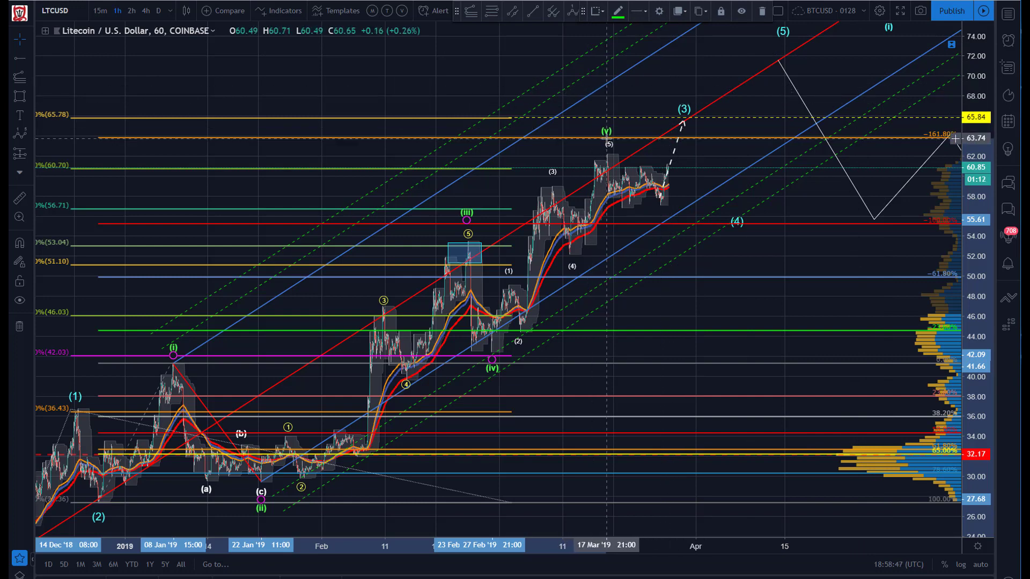
click(445, 70)
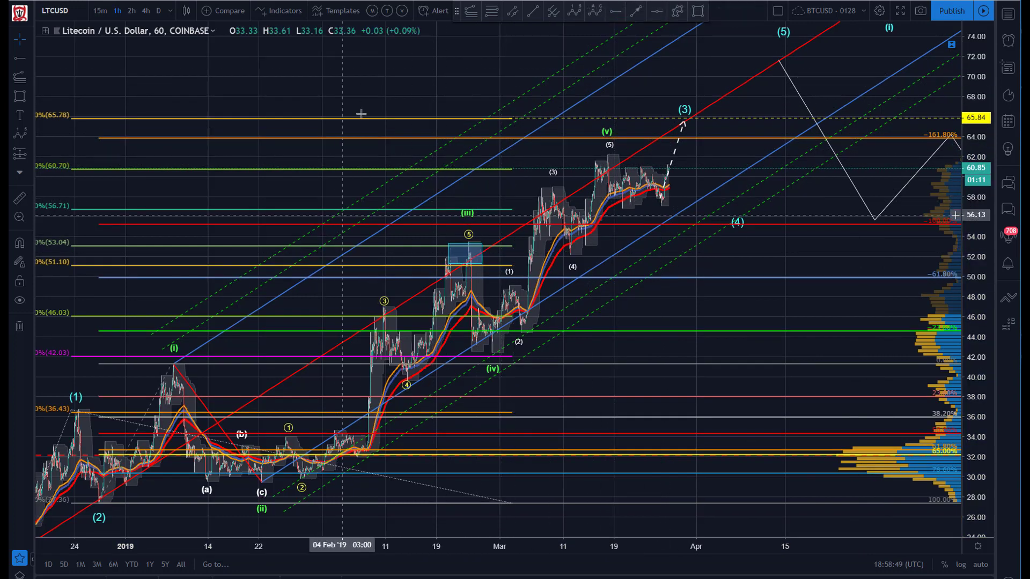
Step: Delete the dashed arrow under the cyan (3), the trend-based Fibonacci extension and the Fibonacci retracement of wave (i)
drag(382, 51, 407, 27)
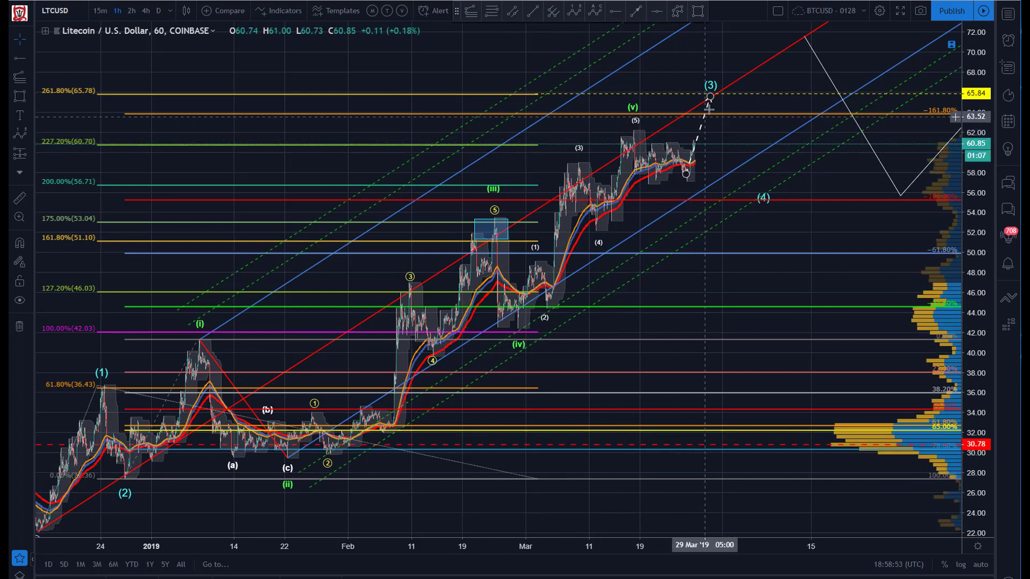
drag(710, 98, 725, 111)
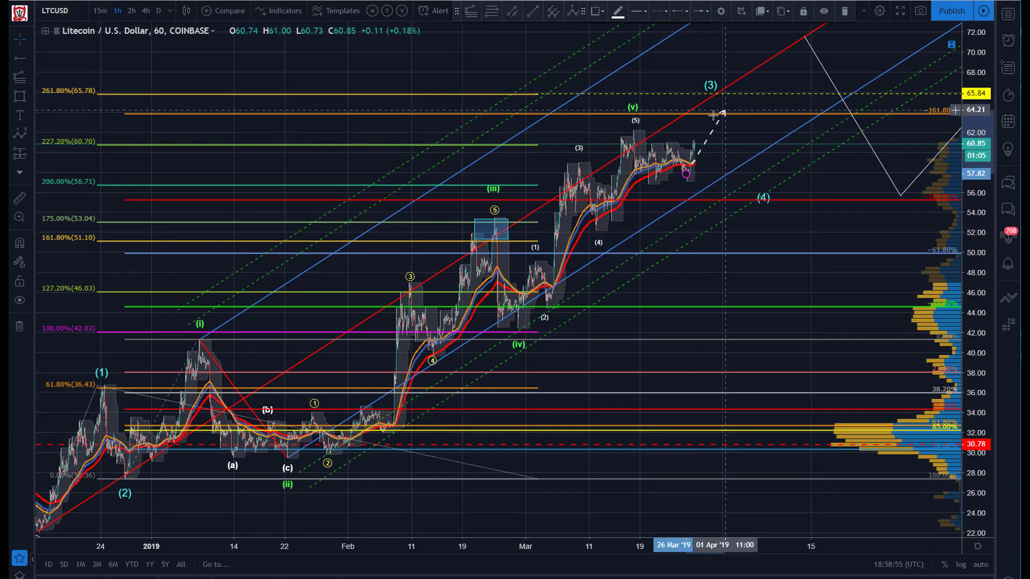
key(Delete)
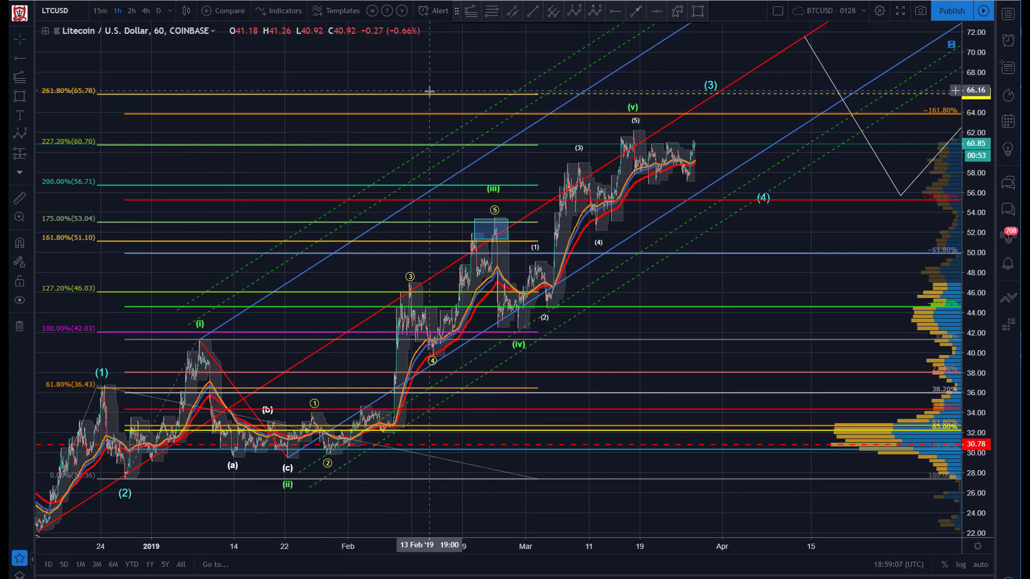
drag(430, 99, 442, 80)
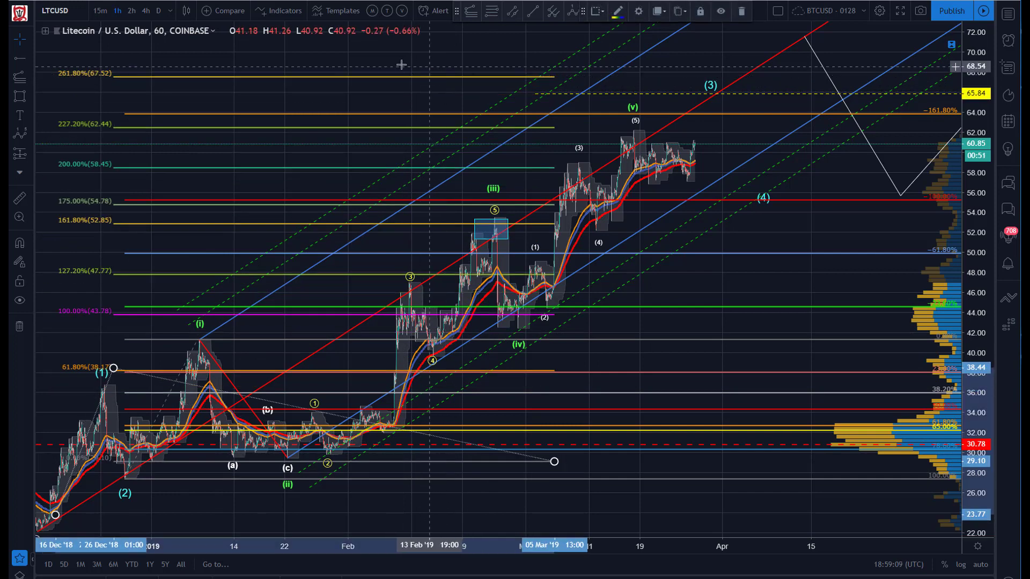
key(Delete)
drag(456, 201, 465, 160)
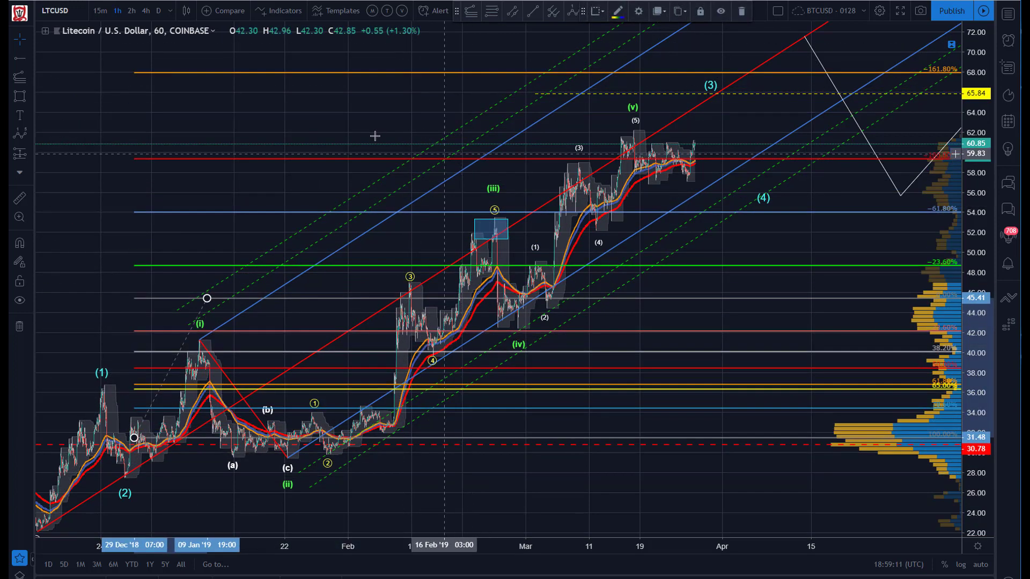
key(Delete)
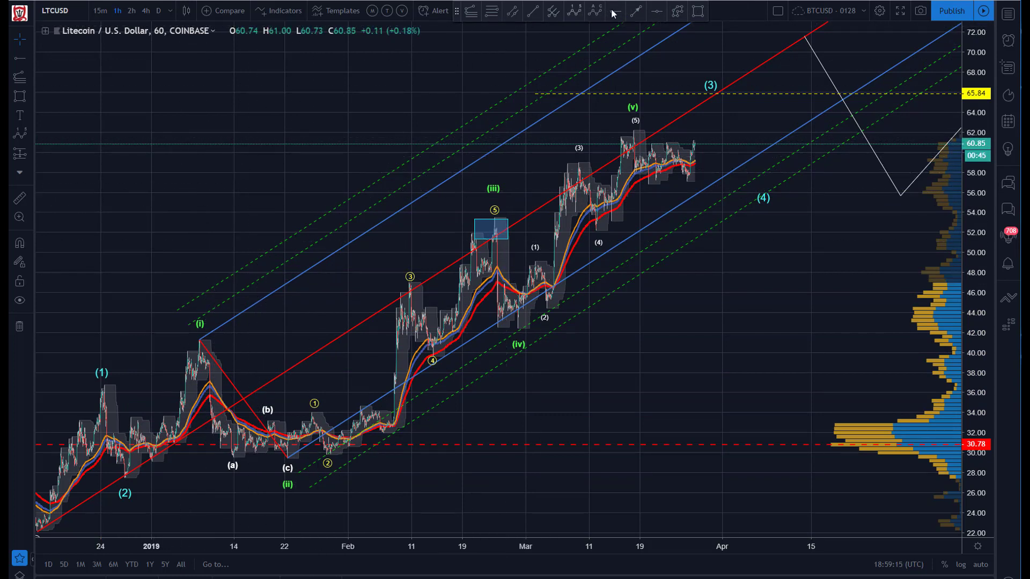
Step: Trace a white path from the cyan (2) low through the green (i), (ii), (iii) and (iv) turning points to the (v) peak at about 62.36
click(675, 14)
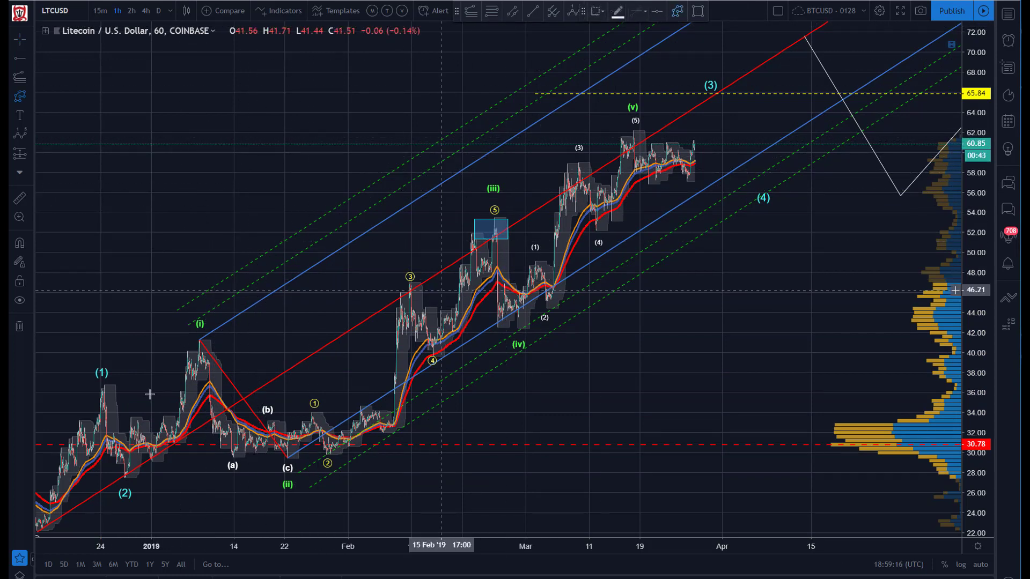
click(125, 476)
click(200, 339)
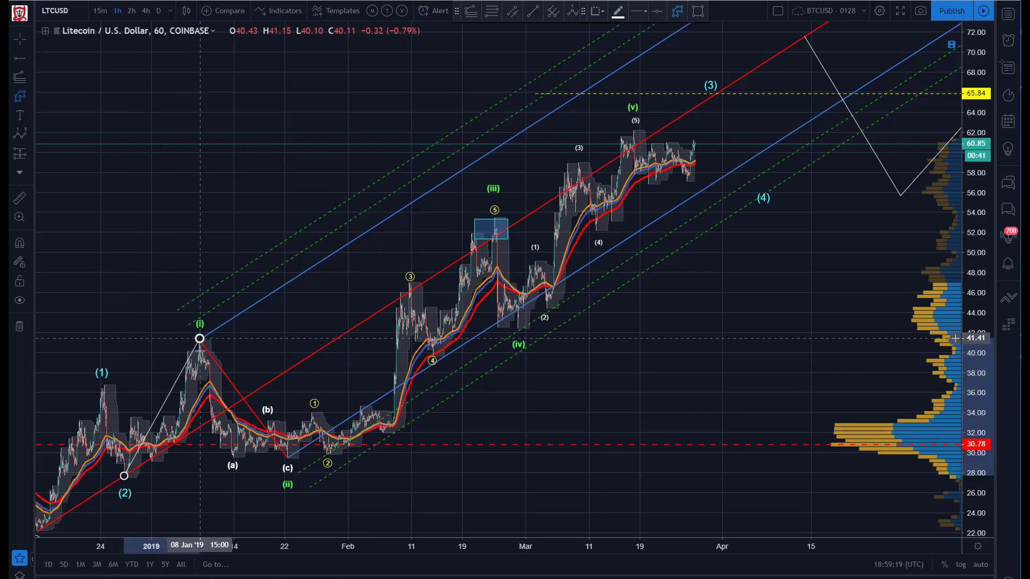
click(294, 444)
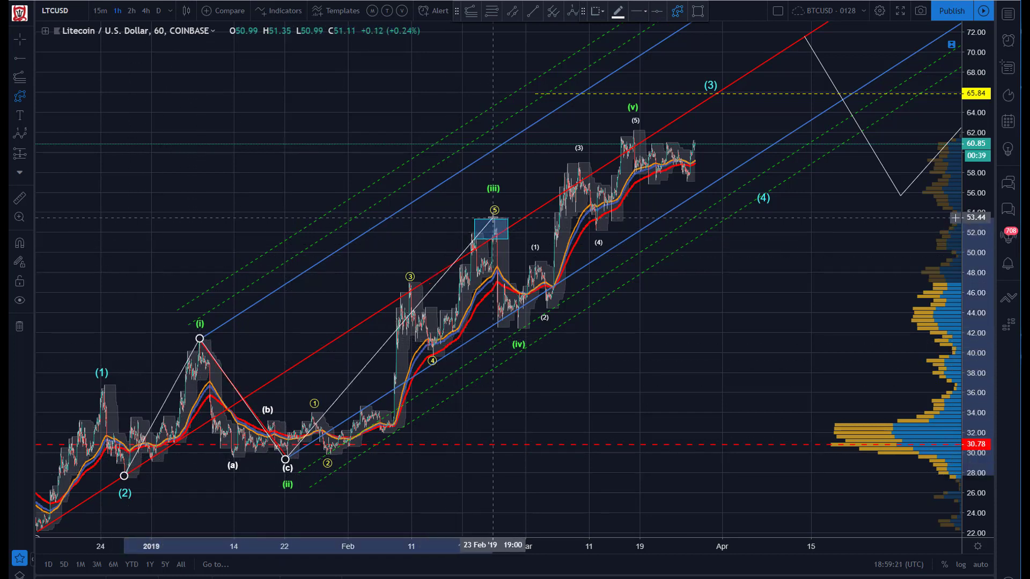
click(516, 328)
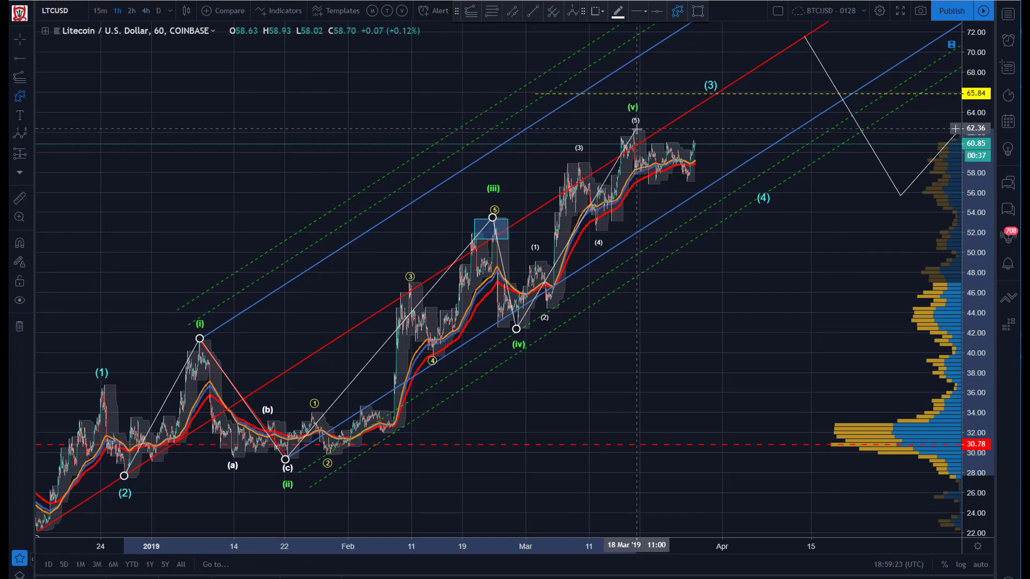
click(636, 129)
click(550, 348)
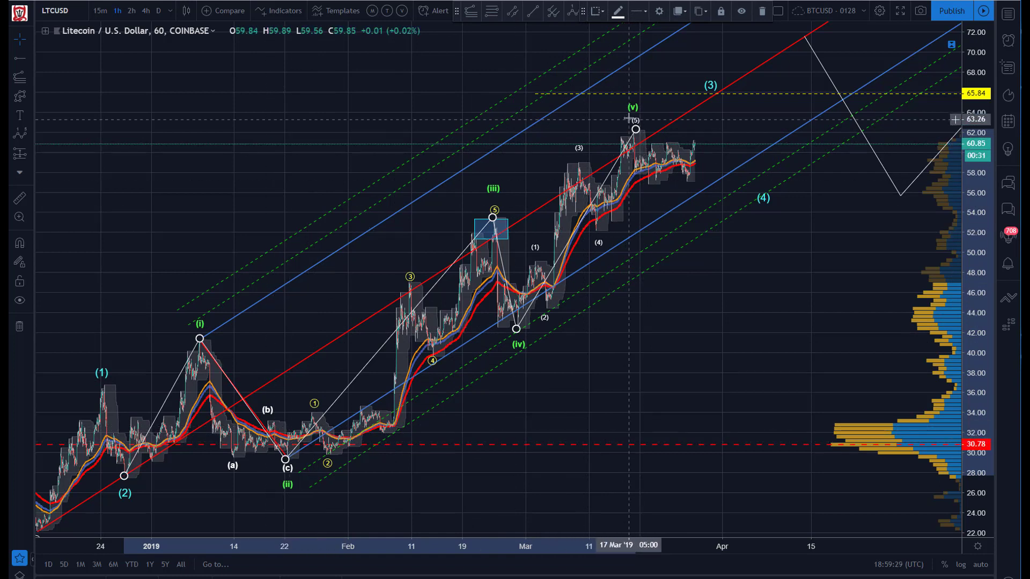
Step: Move the cyan (3) label above the green (v) at about 65.42 and delete the rectangle at the green (iii) peak
mouse_move(712, 85)
mouse_down()
mouse_move(661, 85)
mouse_move(630, 98)
mouse_up()
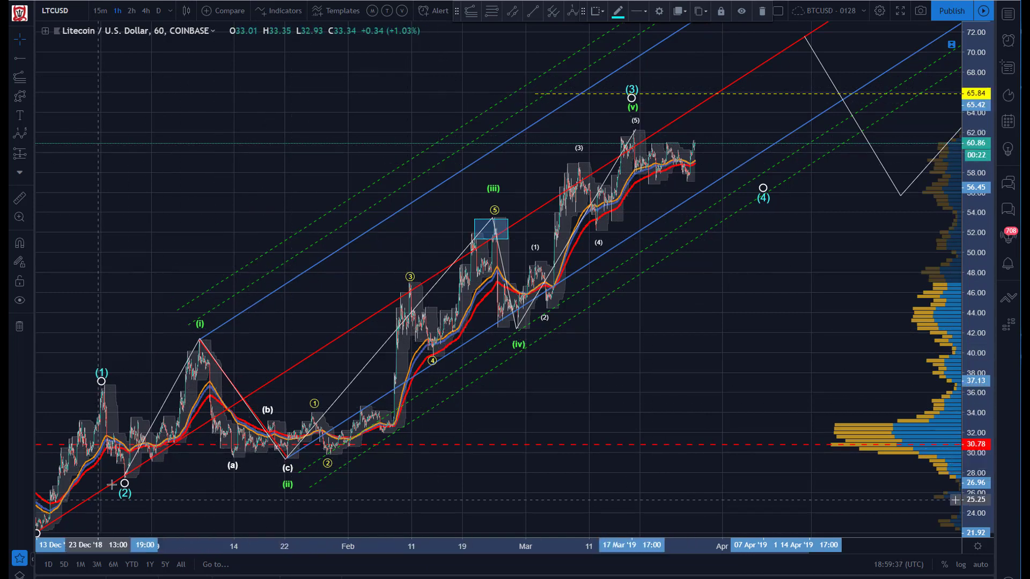
drag(406, 80, 456, 73)
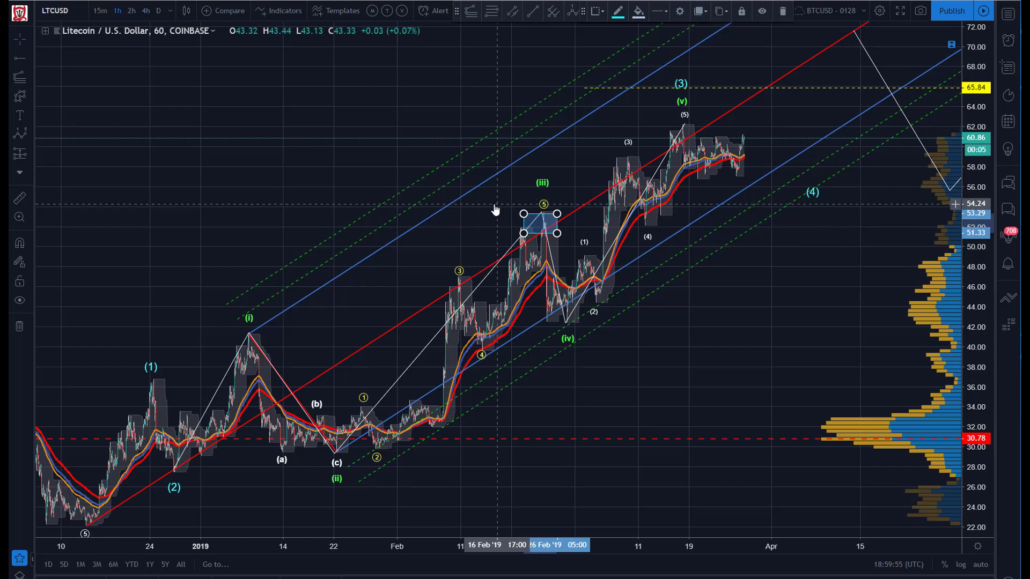
key(Delete)
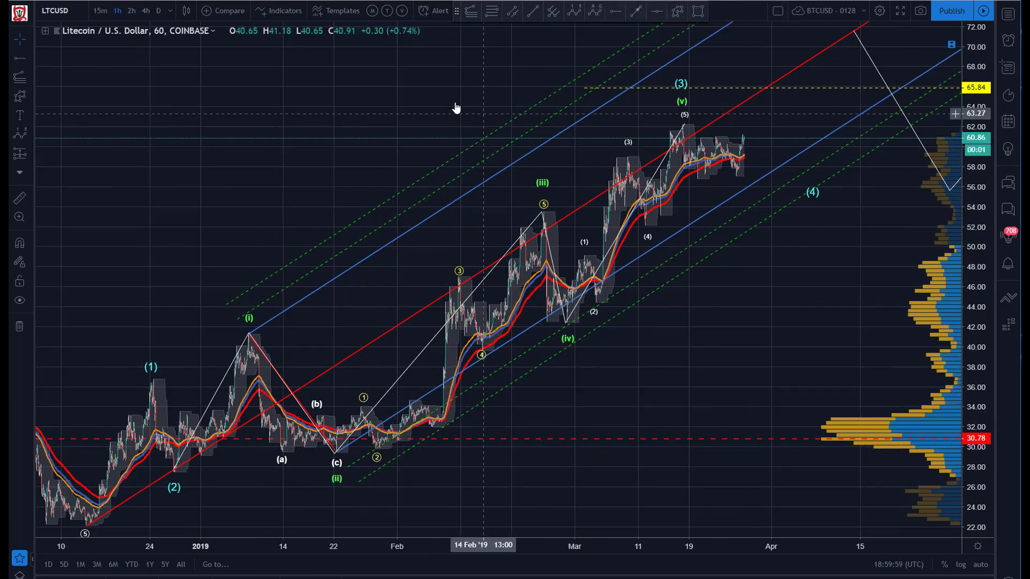
Step: Move the white path's end point, the green (v) and the cyan (3) label to the red trend line around 29 March, near 65.84
click(592, 88)
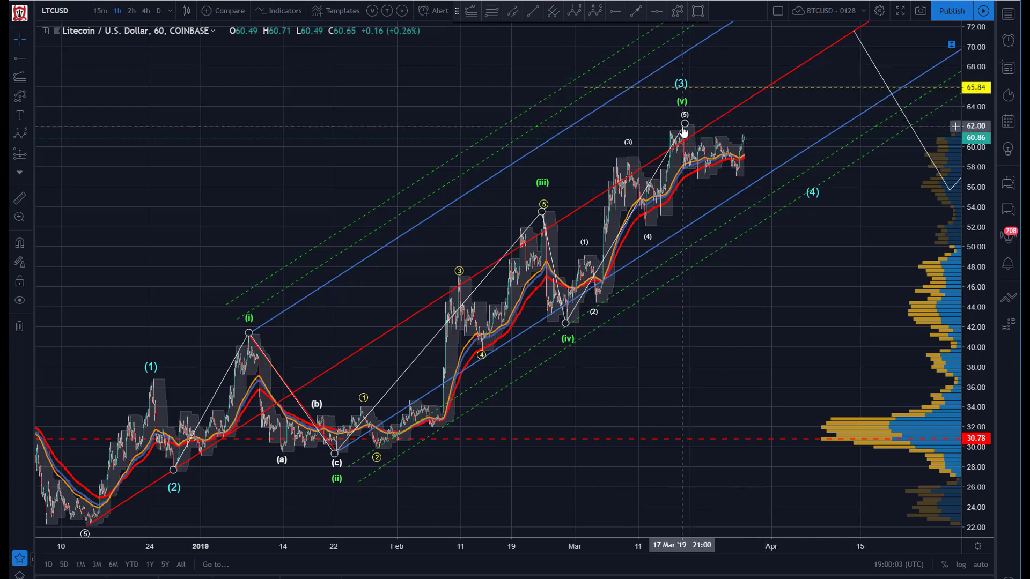
mouse_move(686, 125)
mouse_down()
mouse_move(765, 96)
mouse_move(754, 89)
mouse_up()
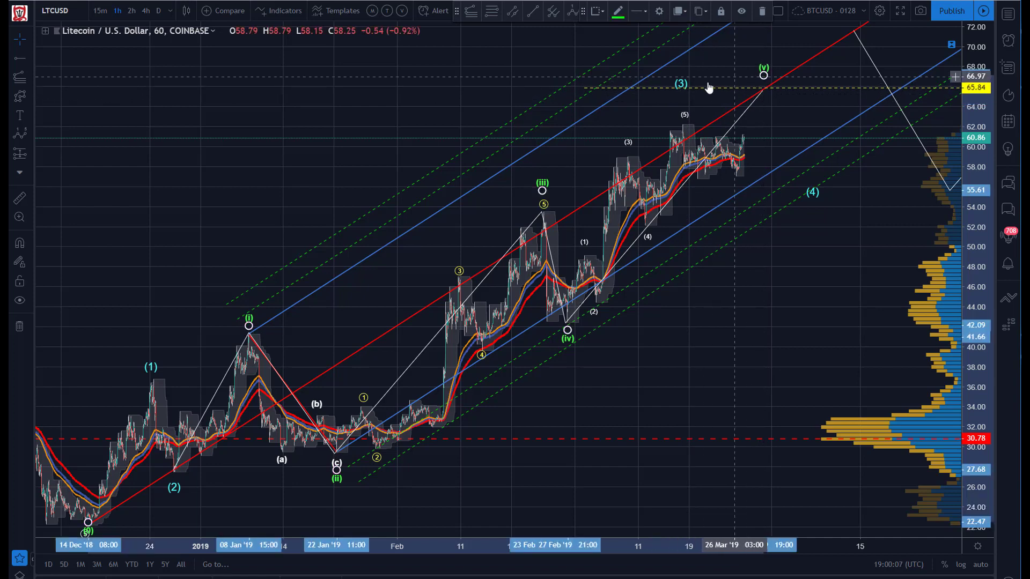
mouse_move(681, 90)
mouse_down()
mouse_move(774, 94)
mouse_move(757, 86)
mouse_up()
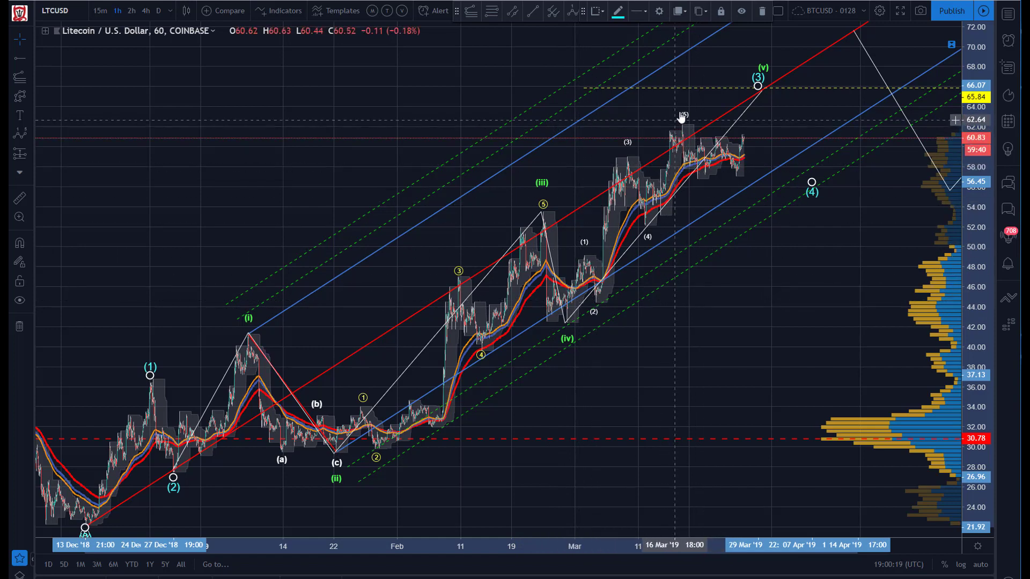
Step: Move the white (5) label to about 65.28, the white (3) to the mid-March high and the white (4) to about 57.15
drag(686, 116, 756, 94)
drag(628, 150, 684, 122)
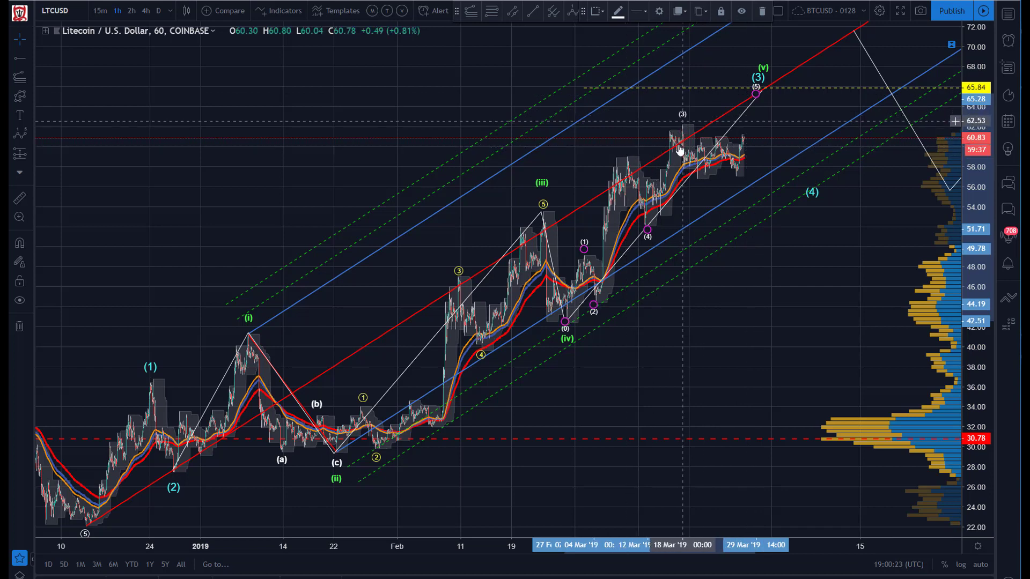
drag(648, 230, 736, 184)
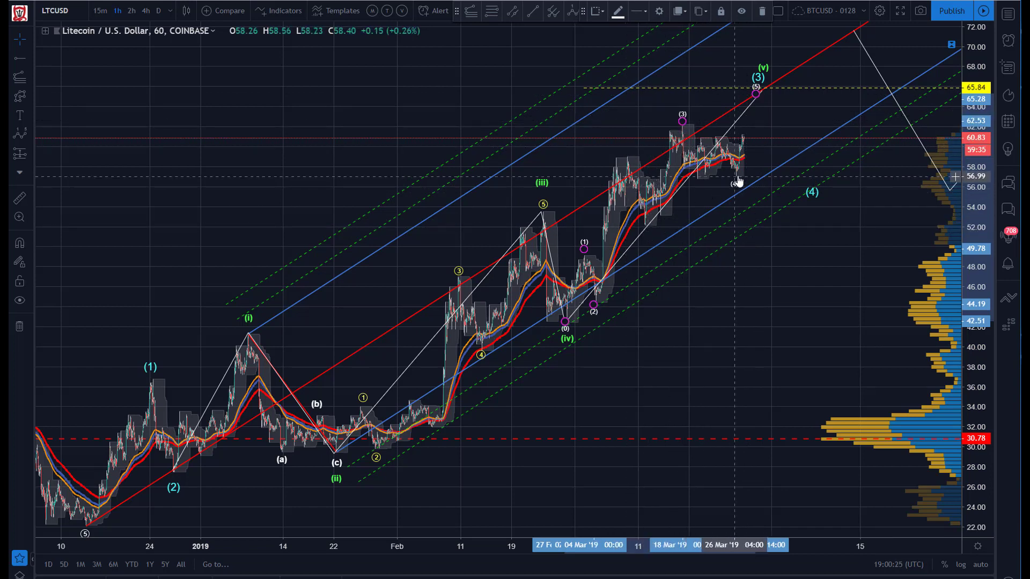
click(433, 99)
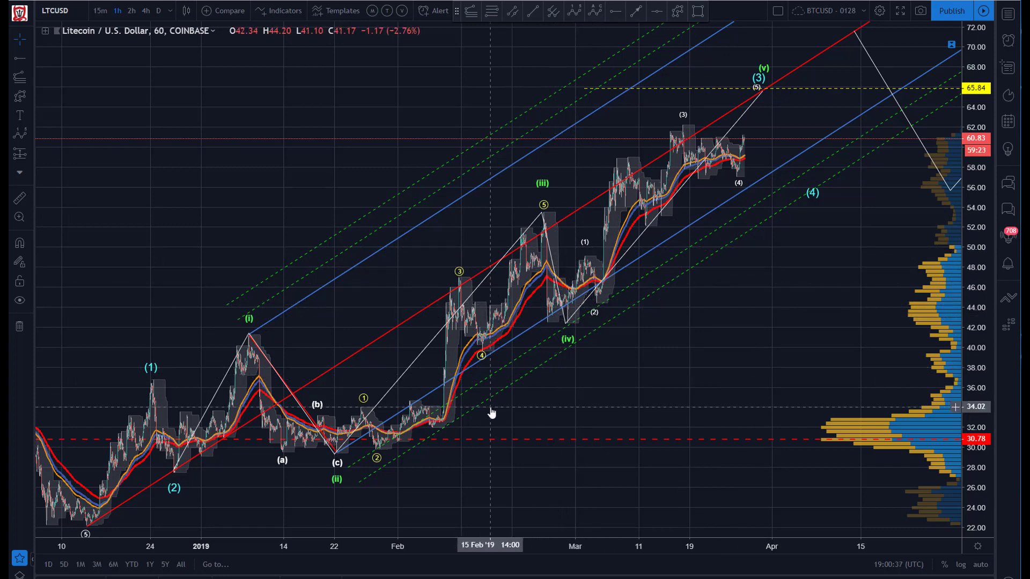
Step: Delete the white path traced through the green wave labels
drag(568, 328, 593, 329)
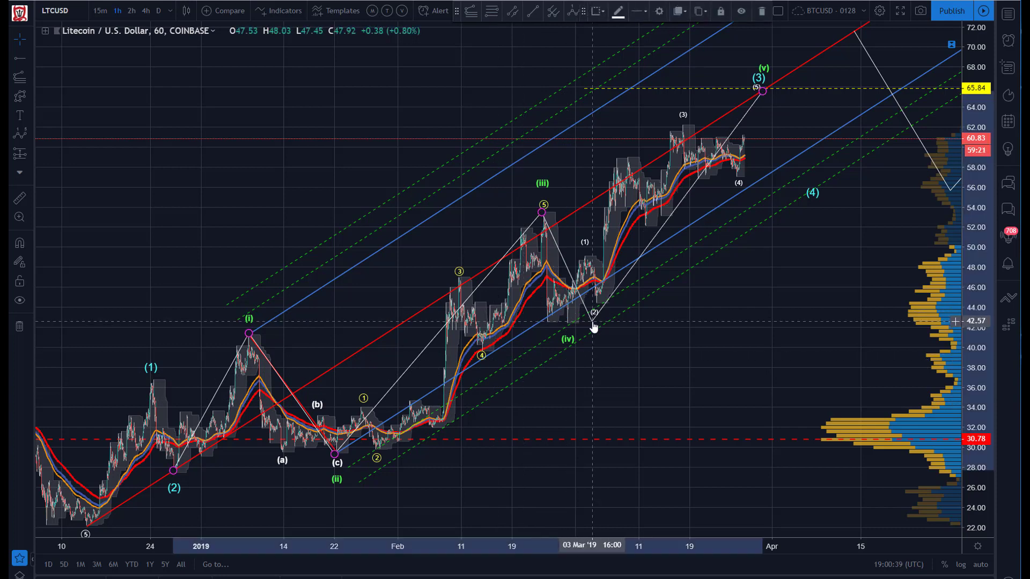
key(Delete)
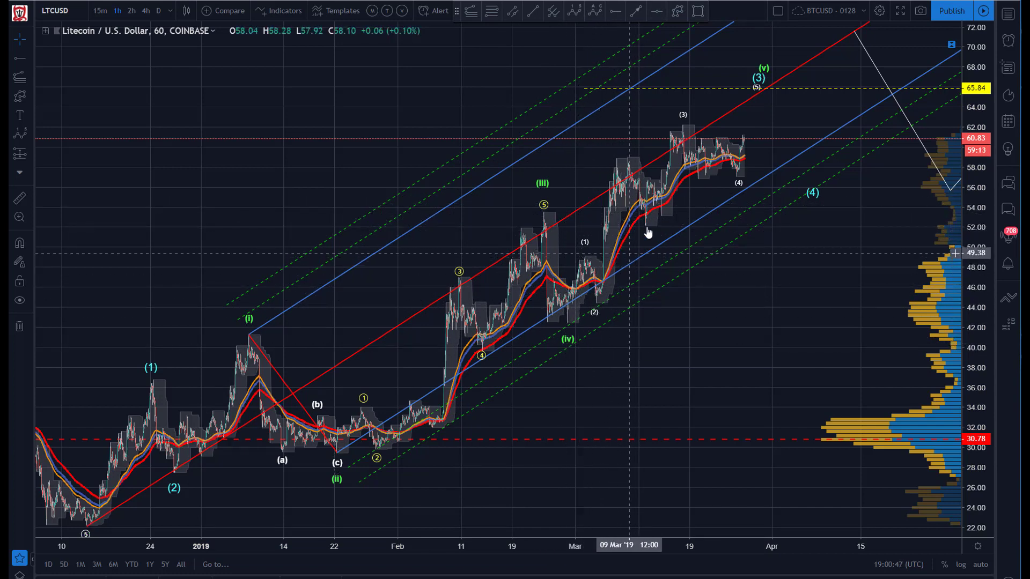
Step: Draw a Fibonacci retracement from the 12 March low at 52.18 to the 17 March high at 62.21
click(491, 11)
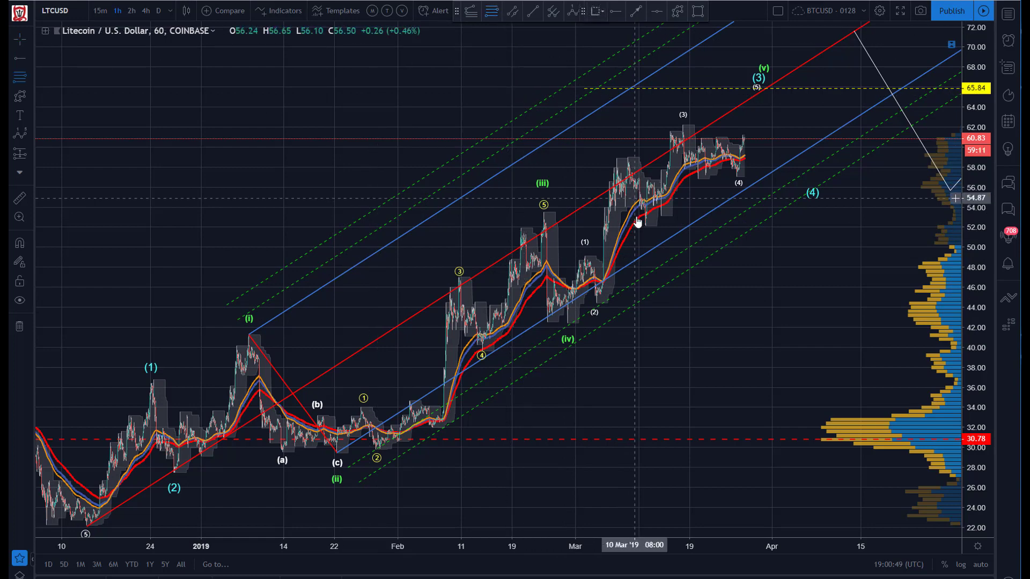
click(645, 226)
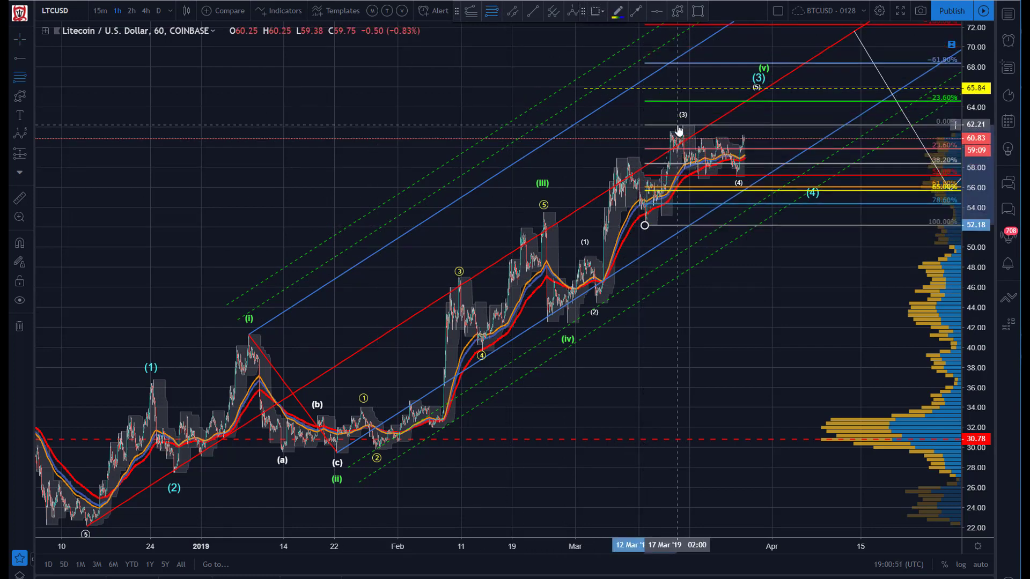
click(677, 125)
click(578, 120)
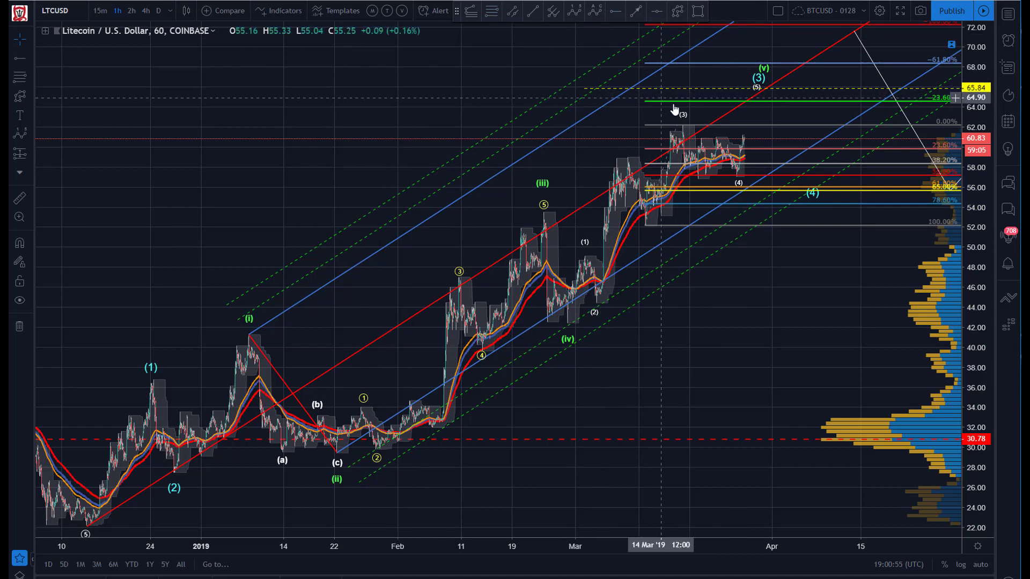
Step: Move the white (3) label to the early-March peak at about 59.83 and the white (4) to the low at about 51.97
mouse_move(683, 114)
mouse_down()
mouse_move(652, 120)
mouse_move(623, 152)
mouse_up()
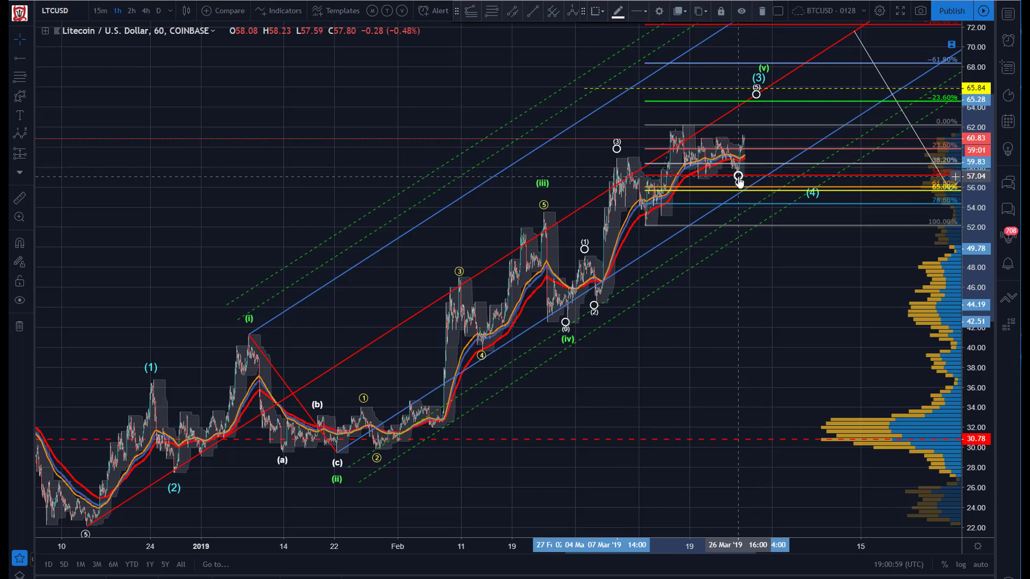
drag(739, 181, 651, 232)
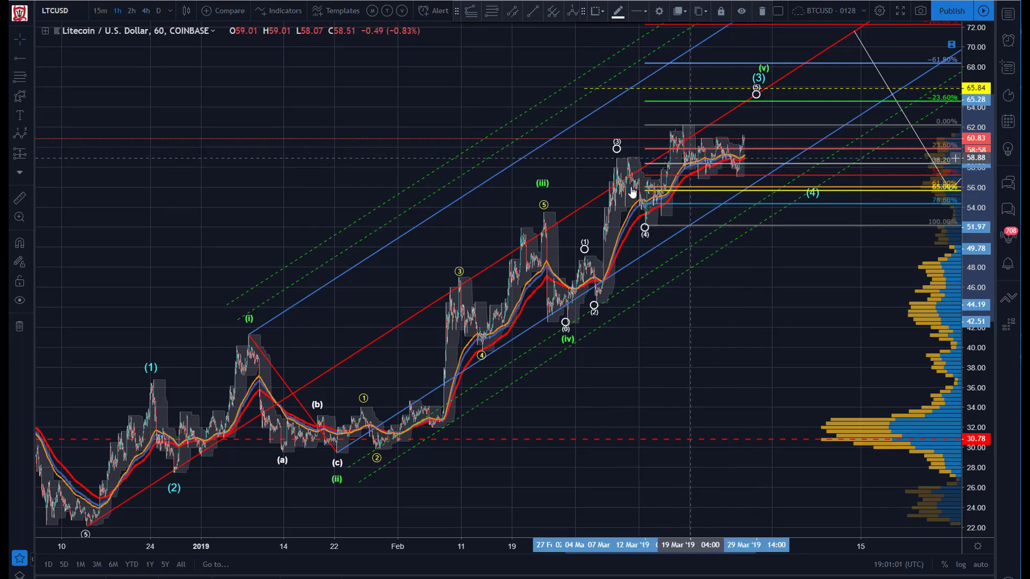
click(406, 86)
Step: Draw an Elliott impulse wave from the 12 March low at about 52.44 through 62.37, 56.46, 65.01 and 63.27 to 68.07
click(572, 11)
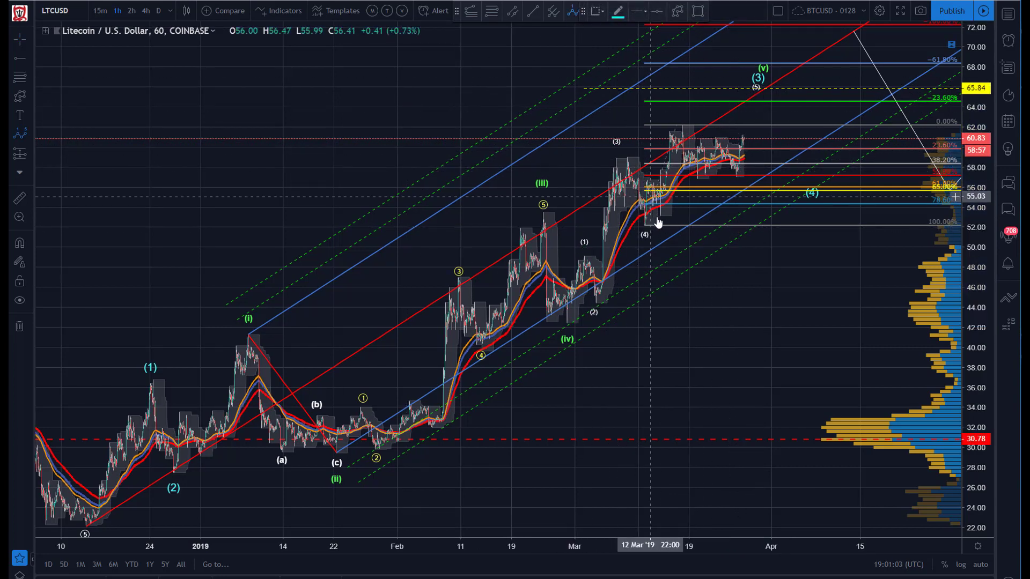
click(647, 222)
click(681, 124)
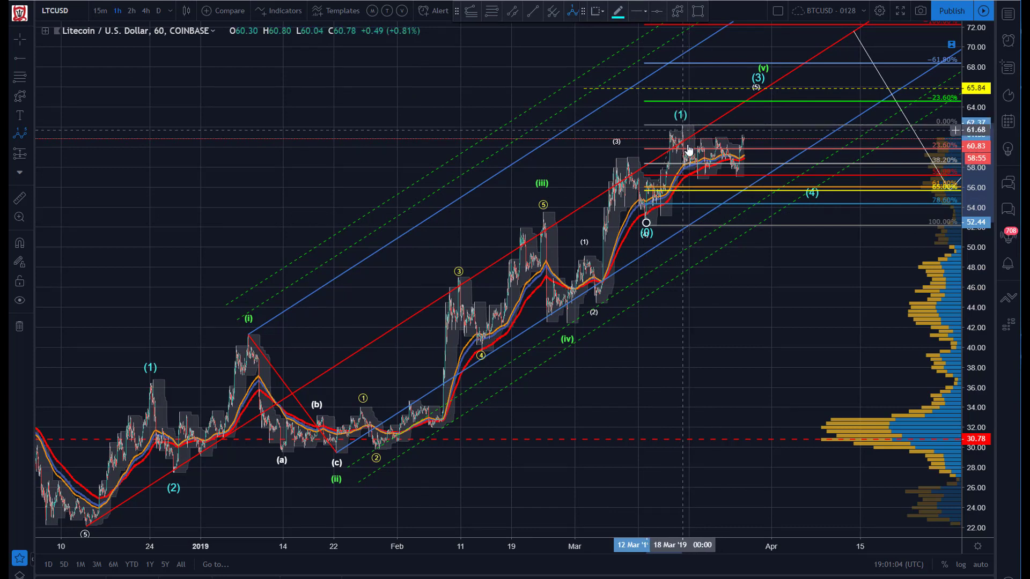
click(703, 182)
click(762, 97)
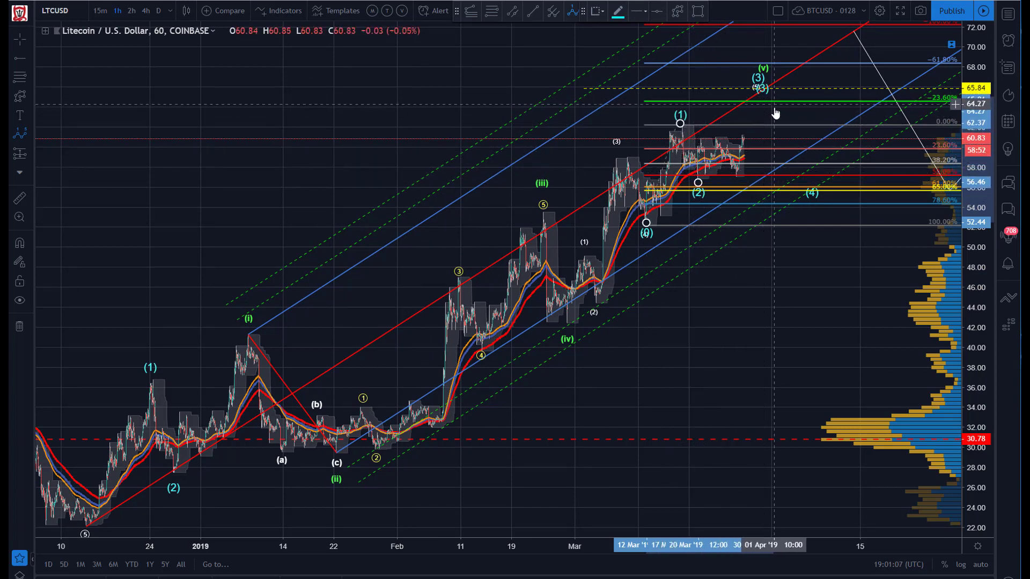
click(809, 66)
Step: Set the new impulse wave's degree to Submicro and colour it yellow
right_click(809, 66)
mouse_move(850, 258)
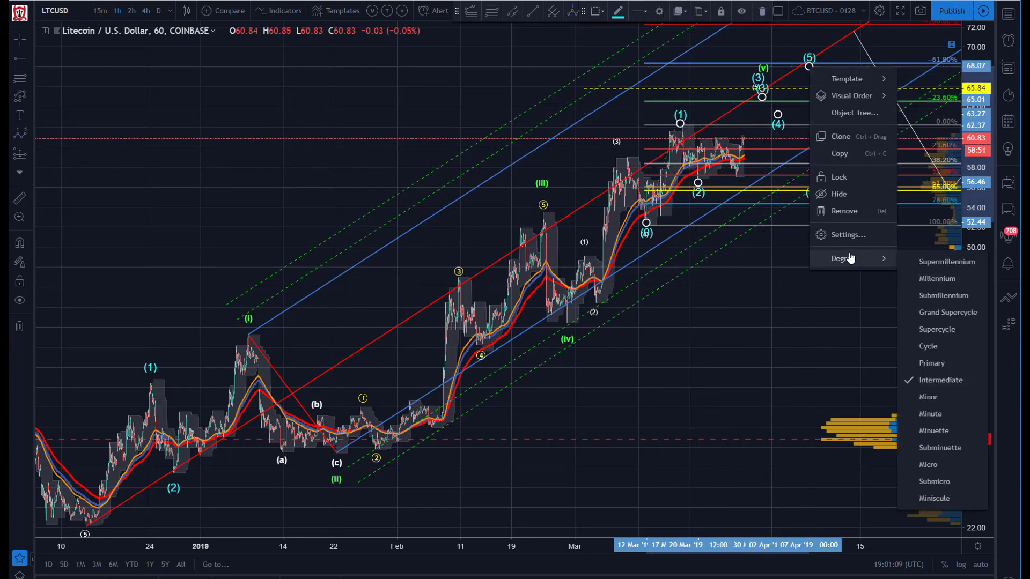
click(929, 481)
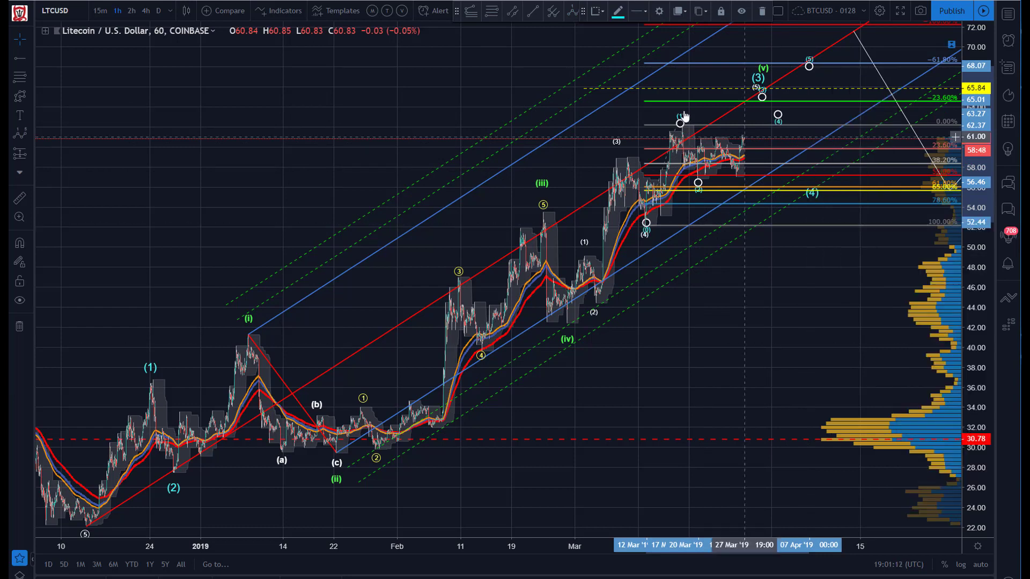
click(618, 15)
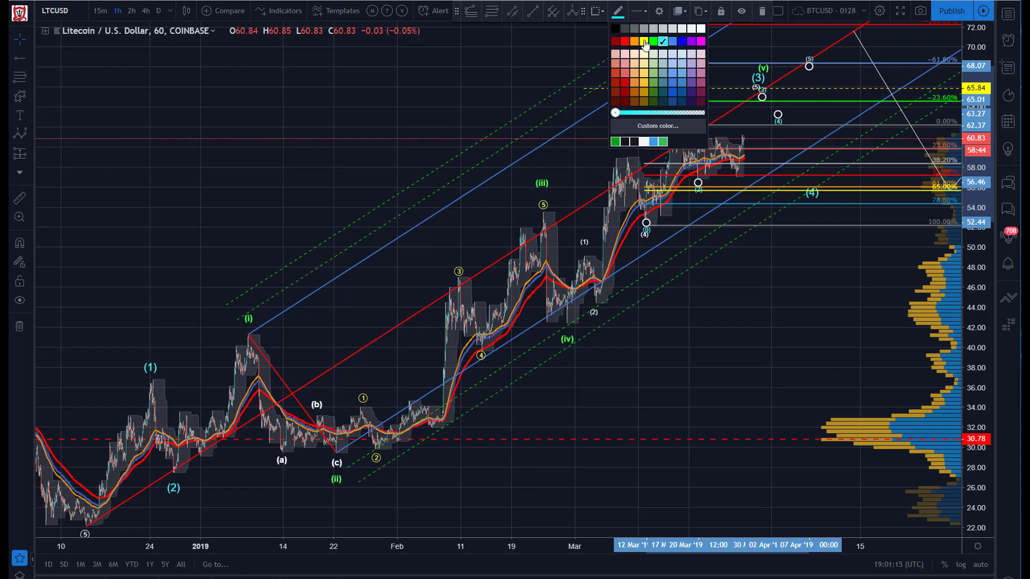
click(644, 43)
drag(795, 66, 503, 51)
drag(606, 332, 715, 443)
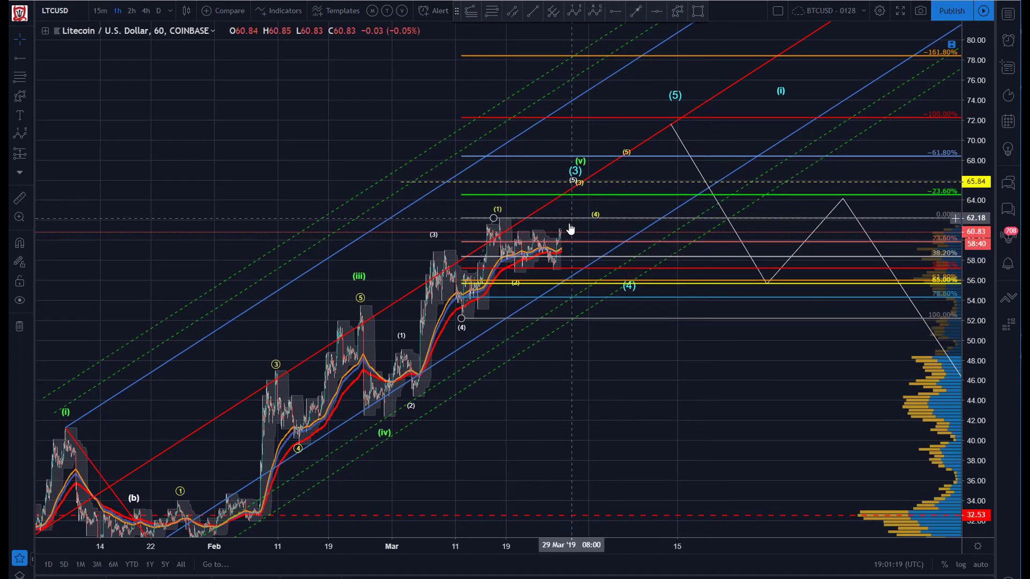
click(517, 277)
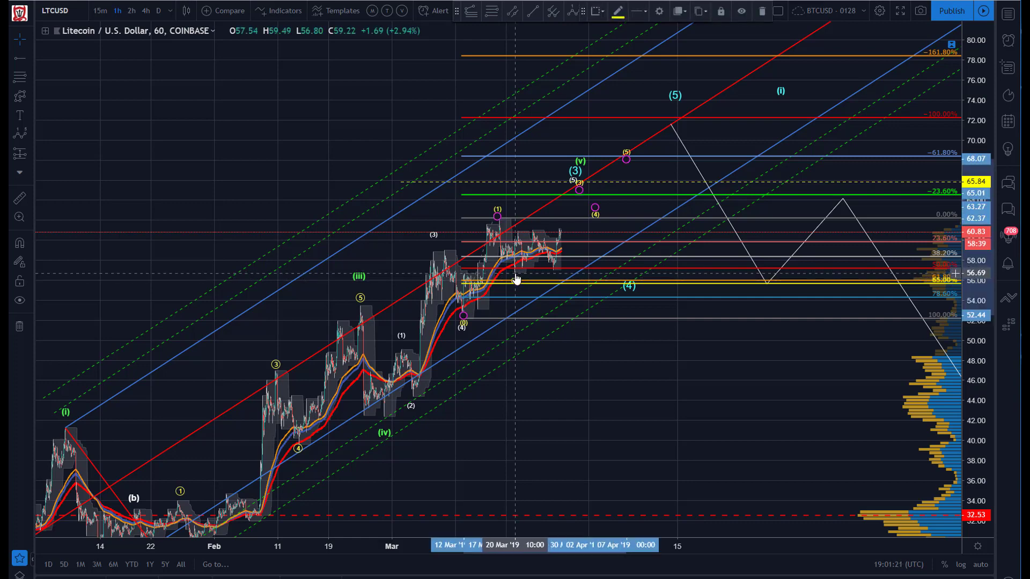
click(331, 173)
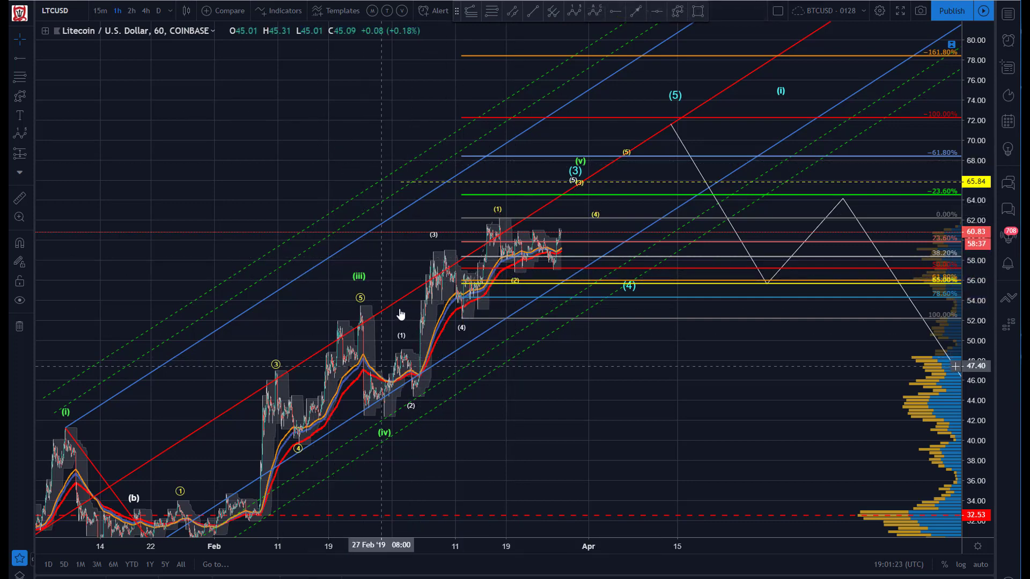
Step: Draw a trend-based Fibonacci extension over the white (1) and (2) waves, from about 42.24 to 49.21 and back to 44.46
drag(268, 92, 420, 52)
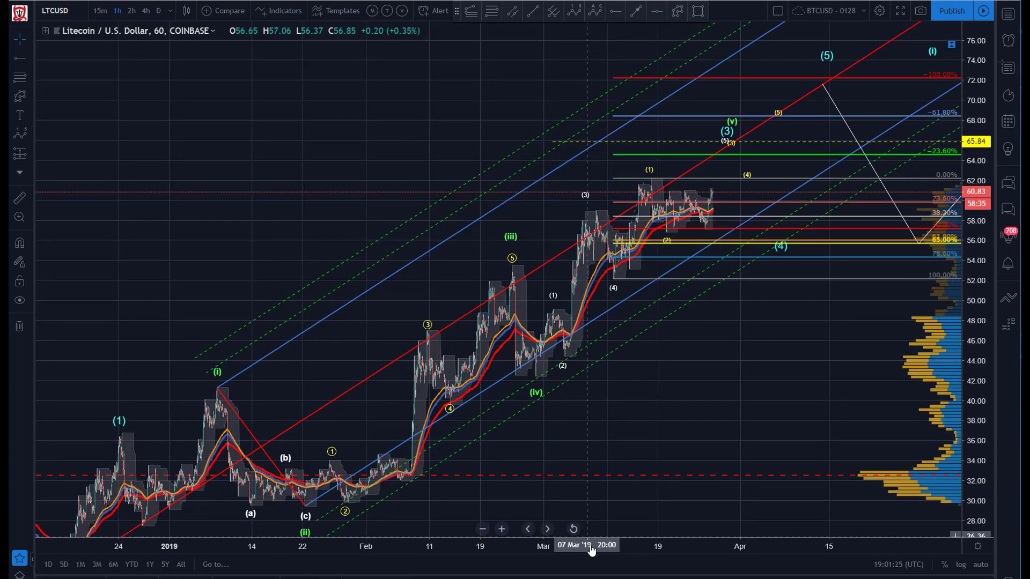
drag(590, 548, 471, 518)
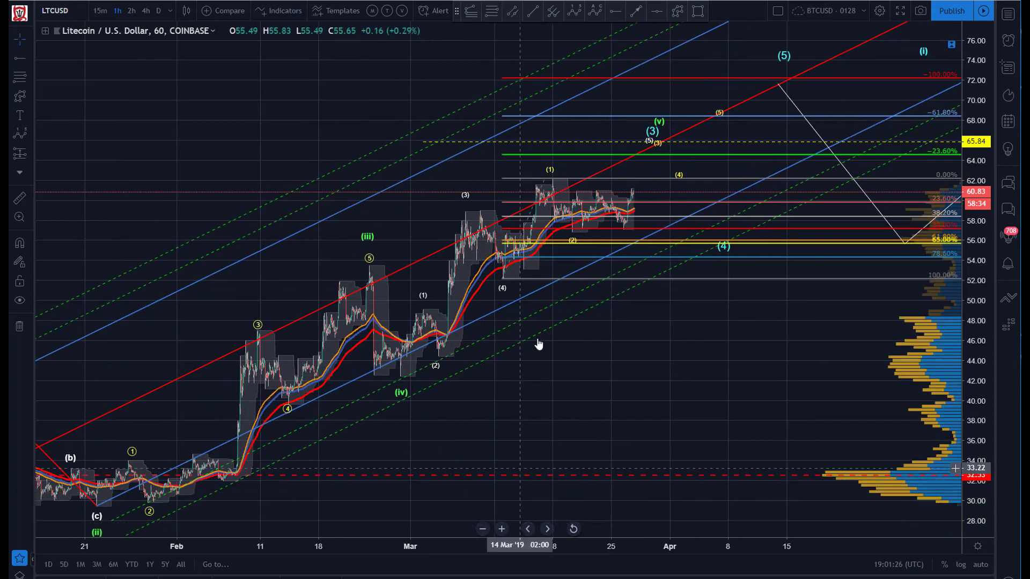
click(470, 12)
click(397, 378)
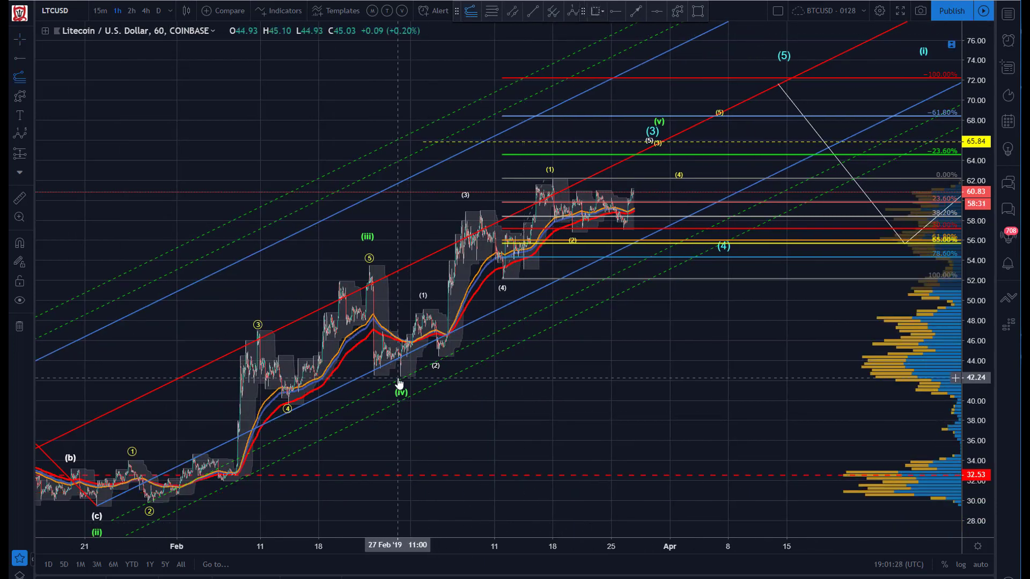
click(416, 308)
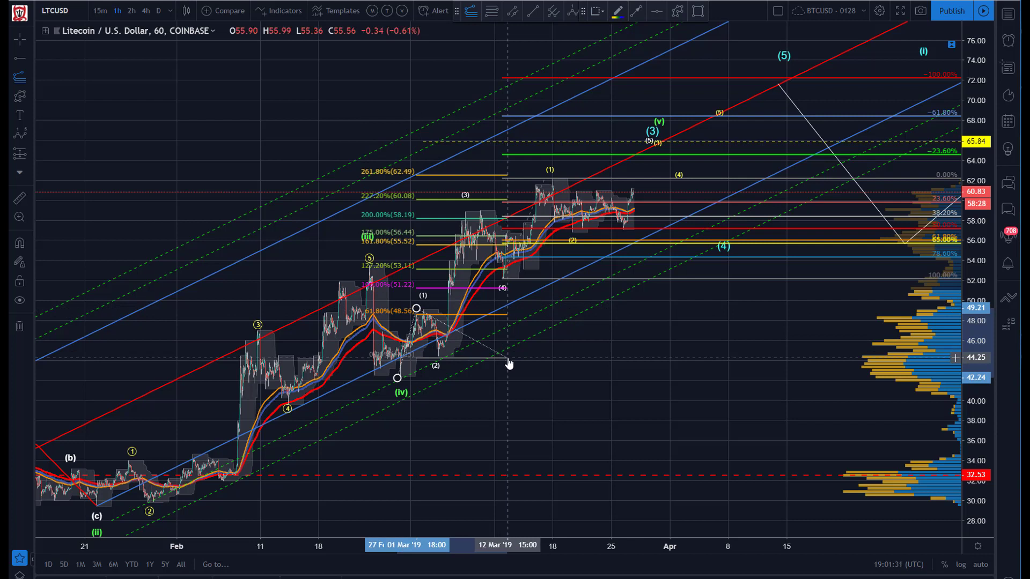
click(509, 356)
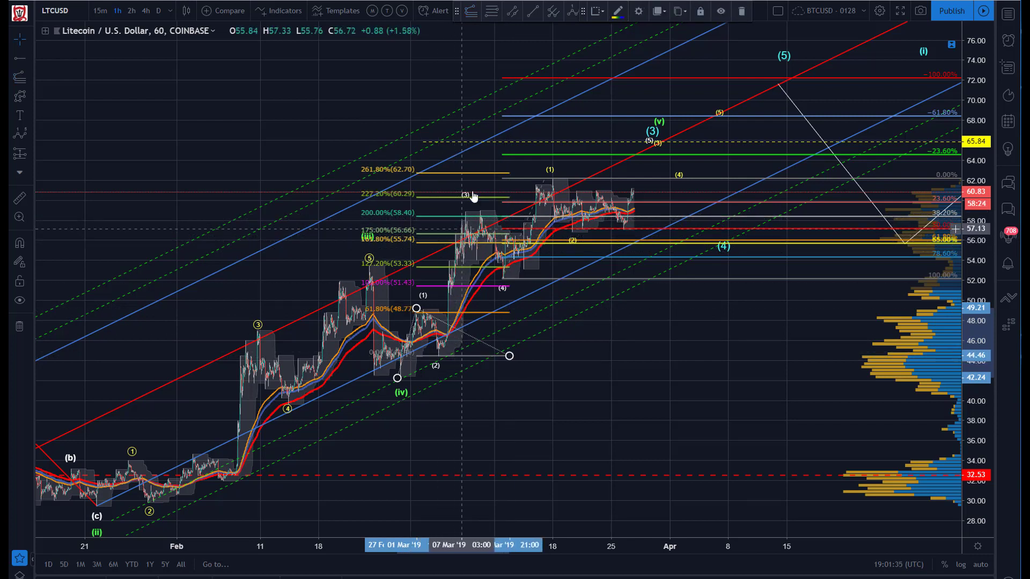
Step: Lower the white (3) label to just above the early-March peak and delete the Fibonacci extension
drag(466, 198, 456, 228)
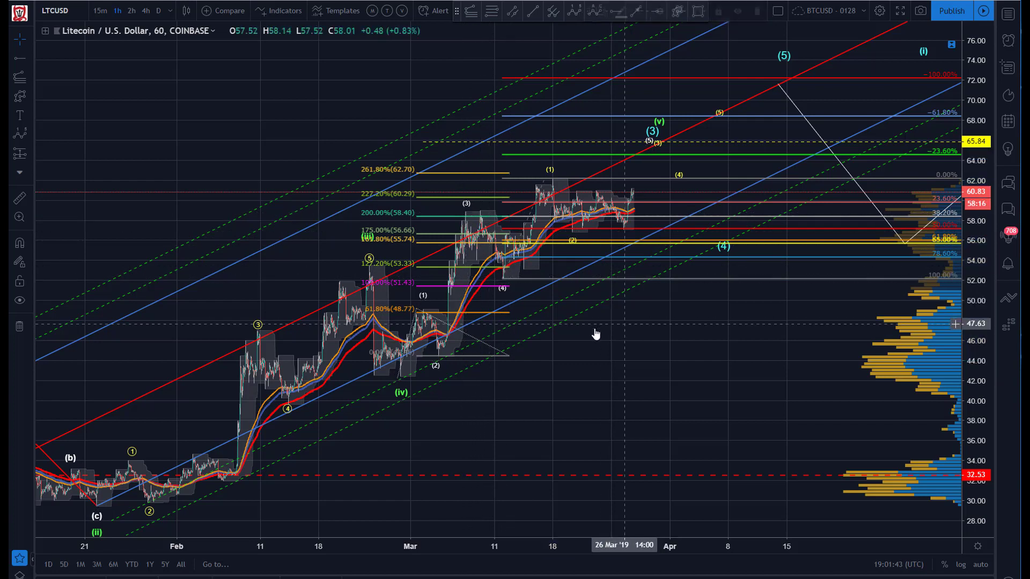
click(514, 280)
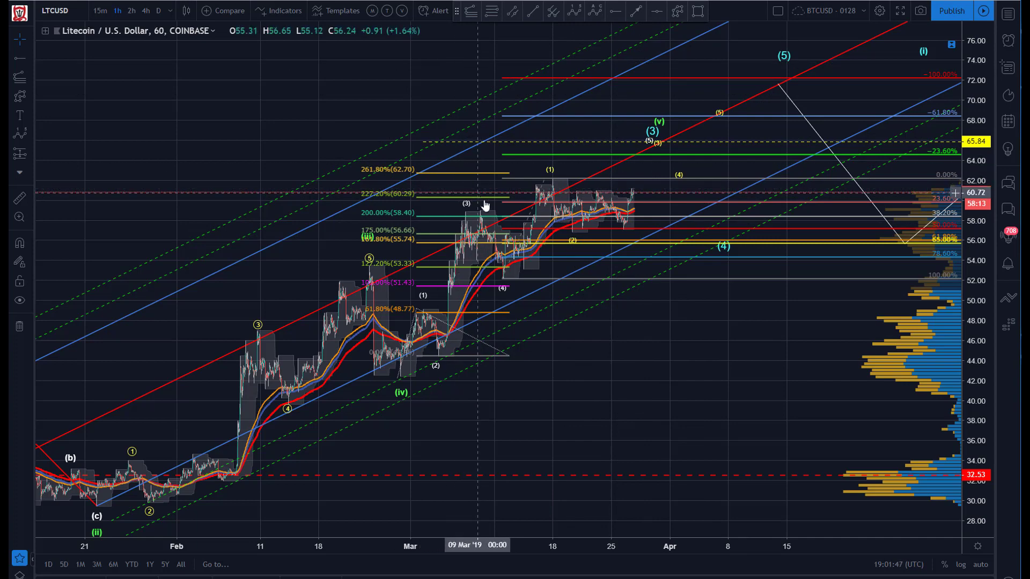
drag(481, 179, 487, 169)
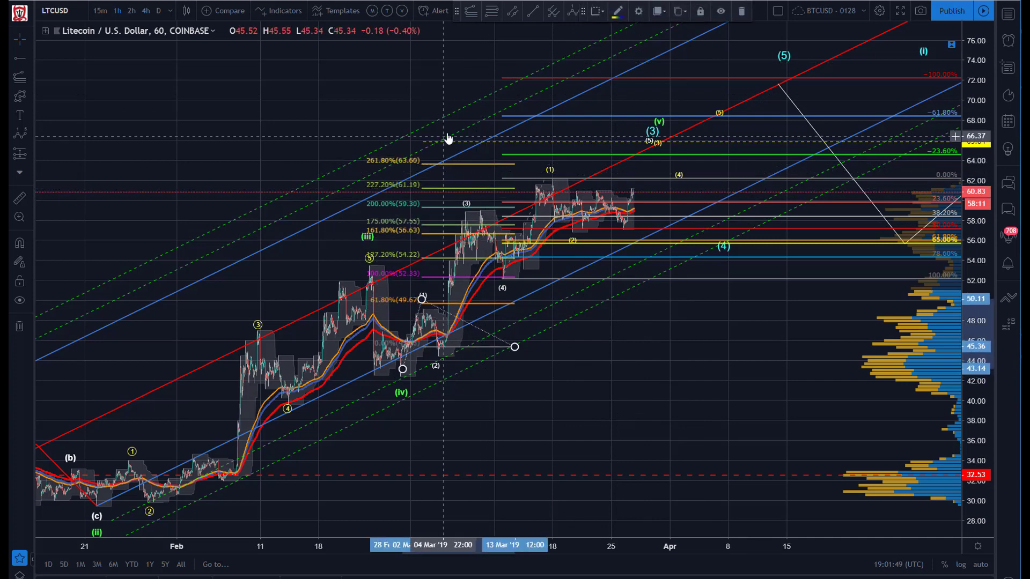
key(Delete)
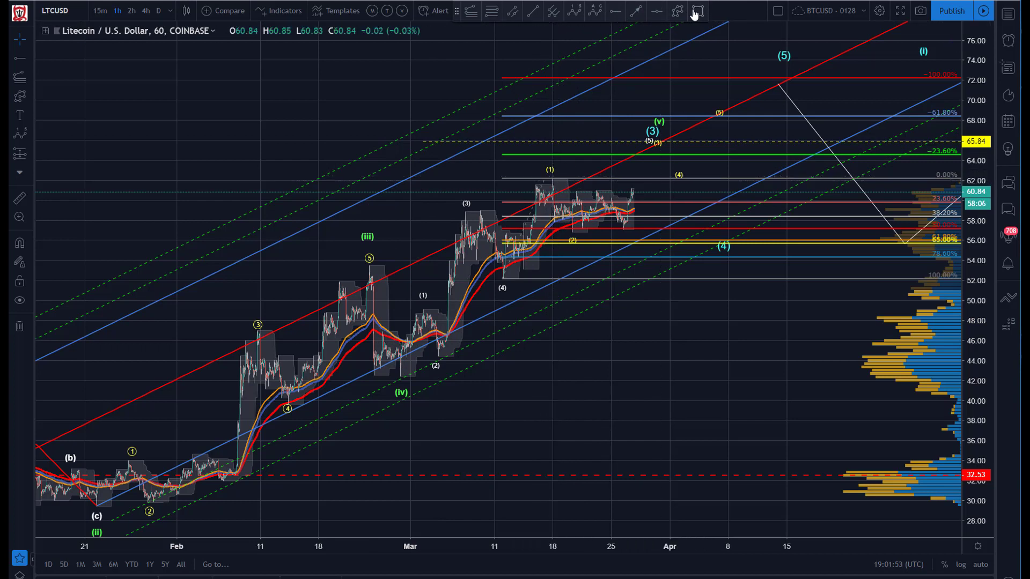
Step: Draw a rectangle over the 17 to 23 March price range, from about 62.36 down to 57.29
click(697, 12)
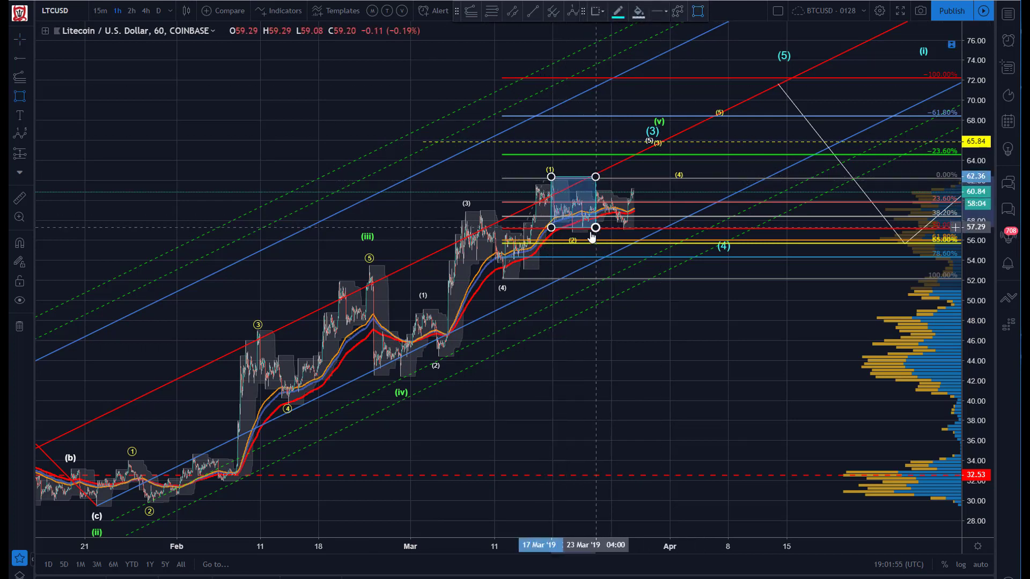
click(590, 218)
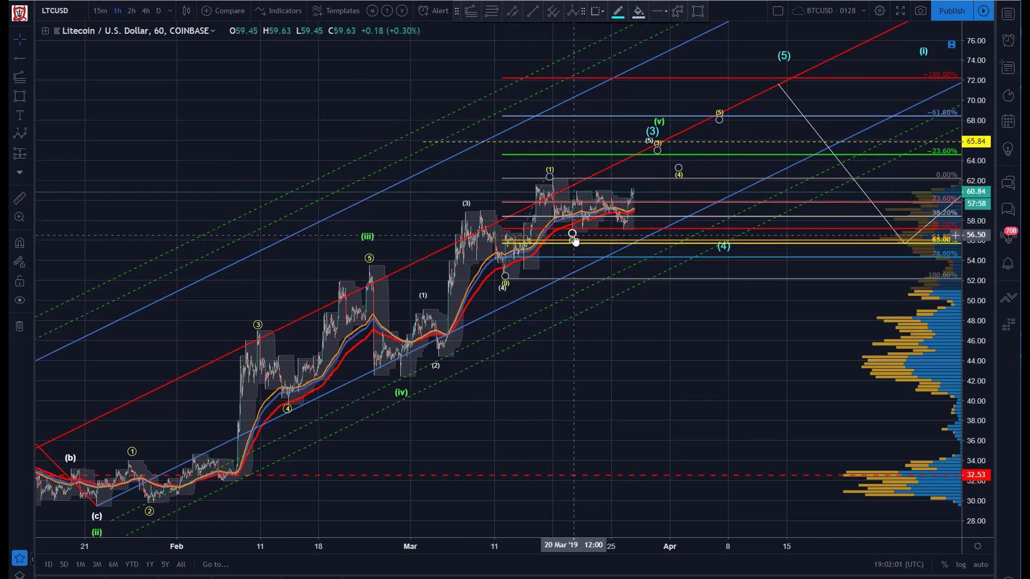
Step: Move the yellow (2) label to the 26 March low at about 56.97 and mark a white (a)(b)(c) correction from the 17 March high
drag(573, 239, 614, 230)
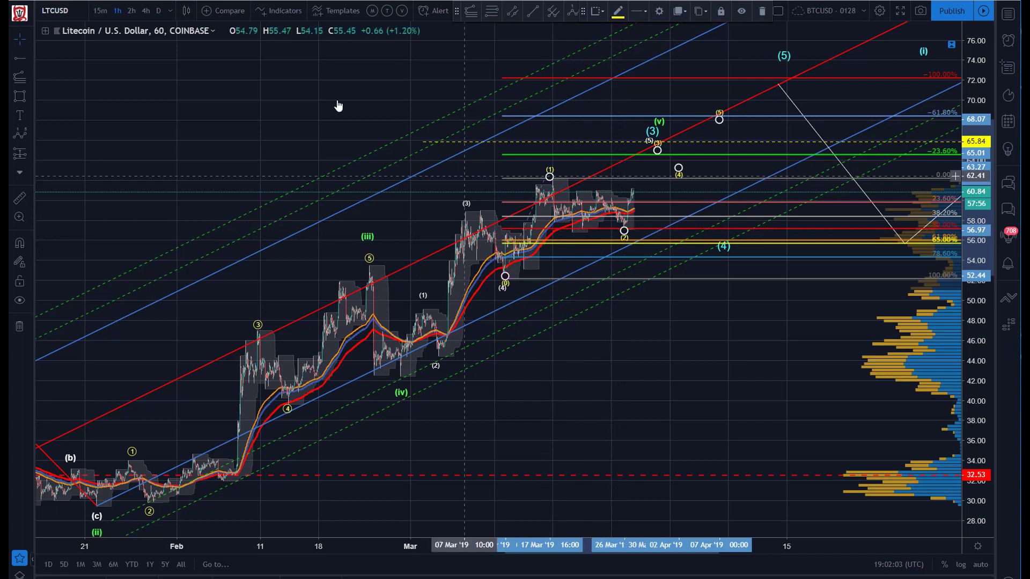
click(328, 82)
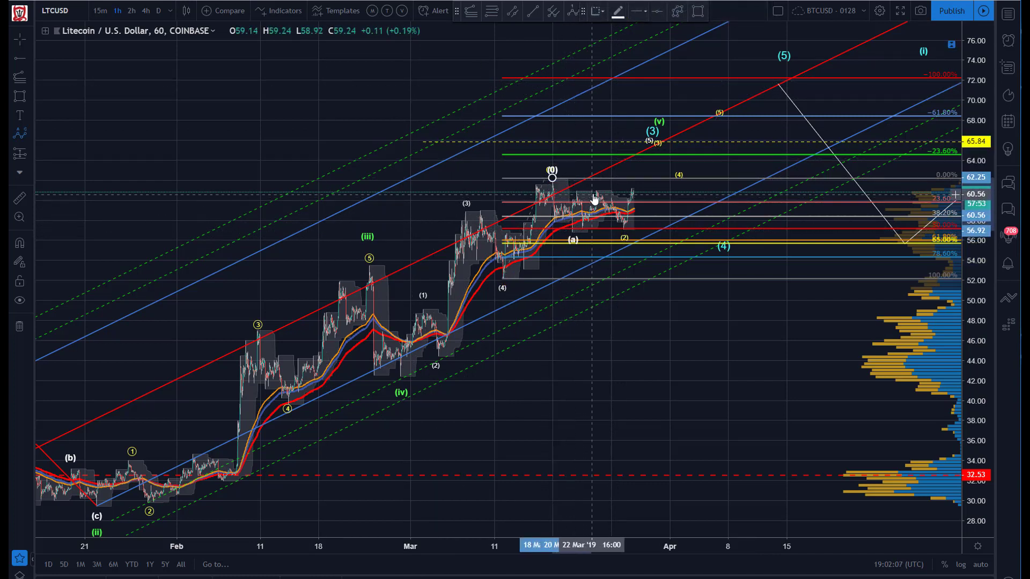
click(409, 122)
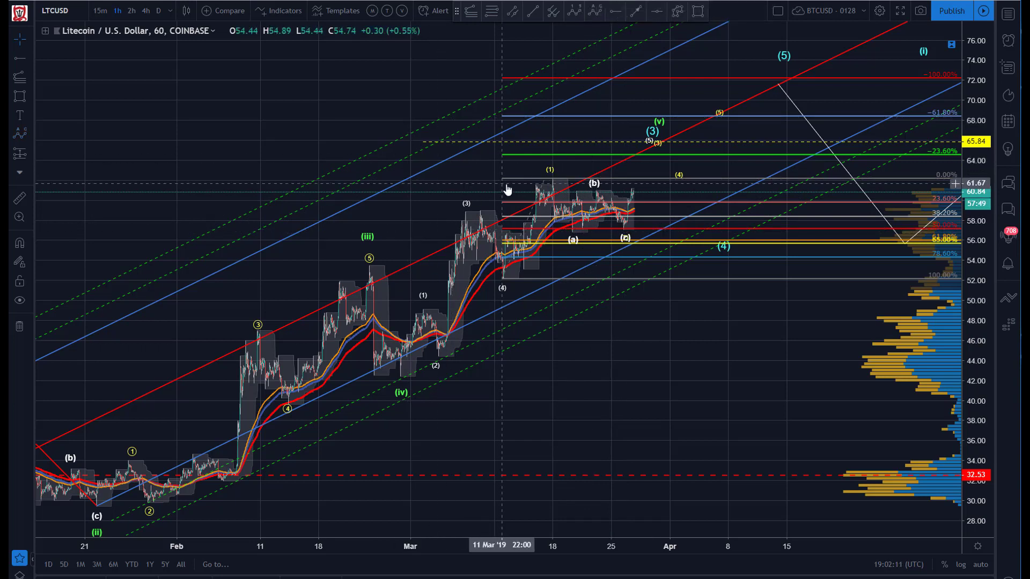
Step: Delete the Fibonacci retracement spanning the 12 March low to the 17 March high
drag(545, 181, 542, 180)
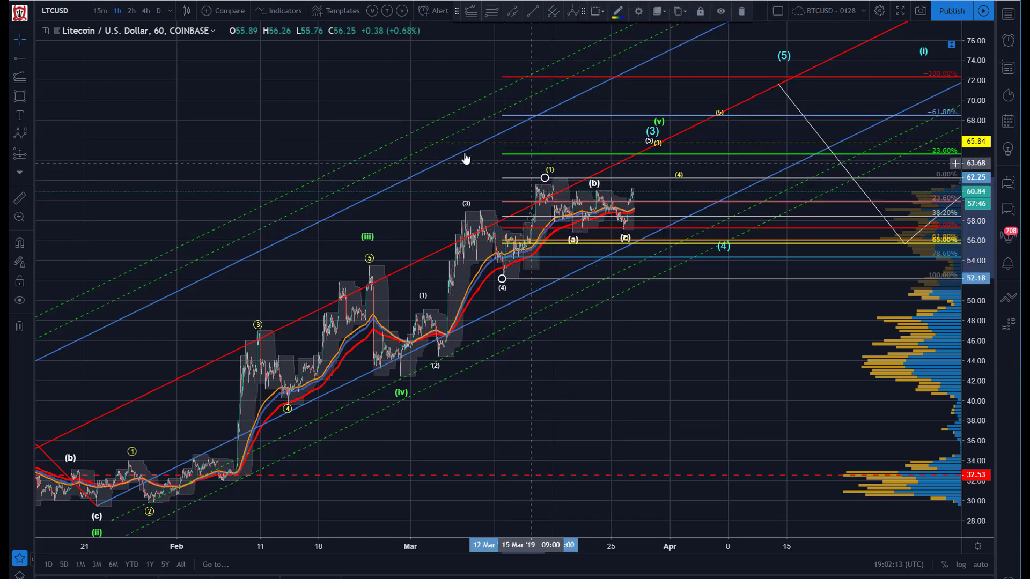
key(Delete)
click(572, 241)
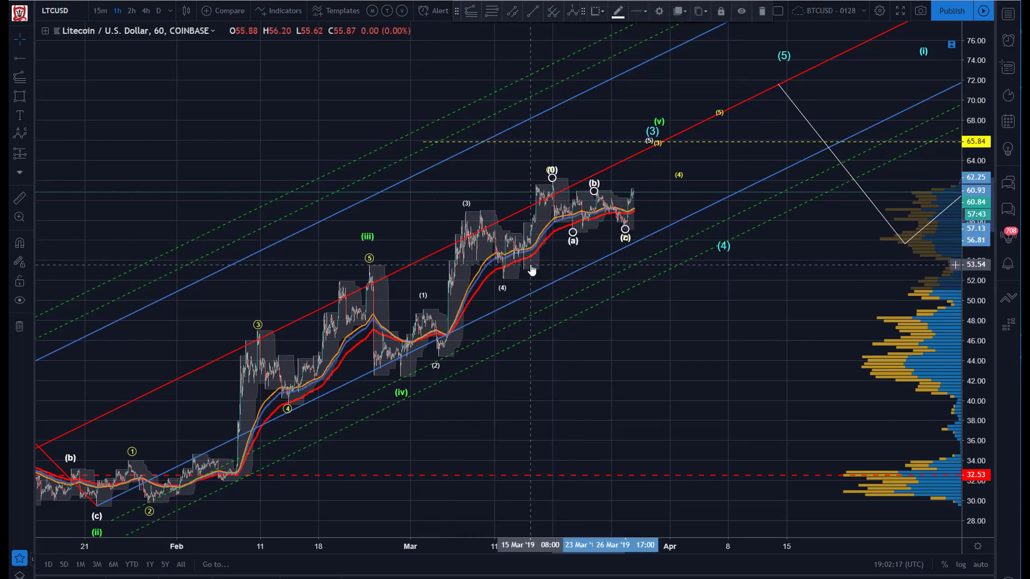
click(374, 111)
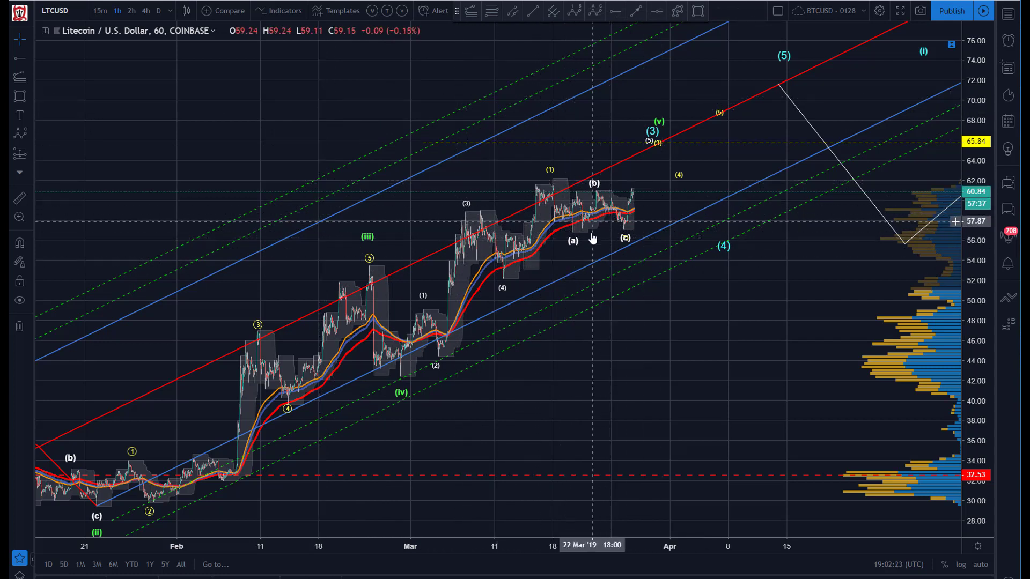
Step: Set the white (a)(b)(c) correction's degree to Micro
right_click(626, 238)
mouse_move(666, 425)
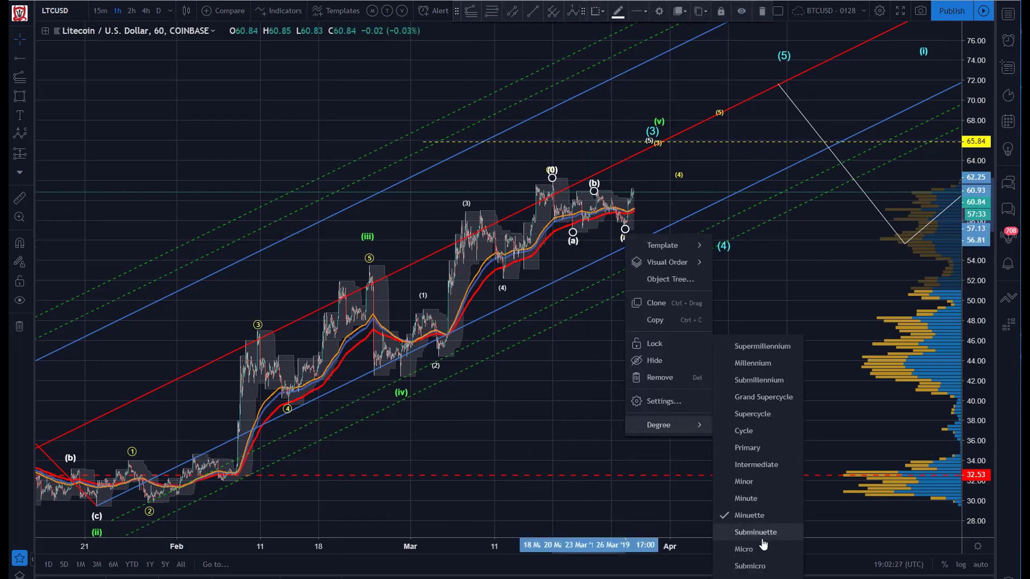
click(748, 550)
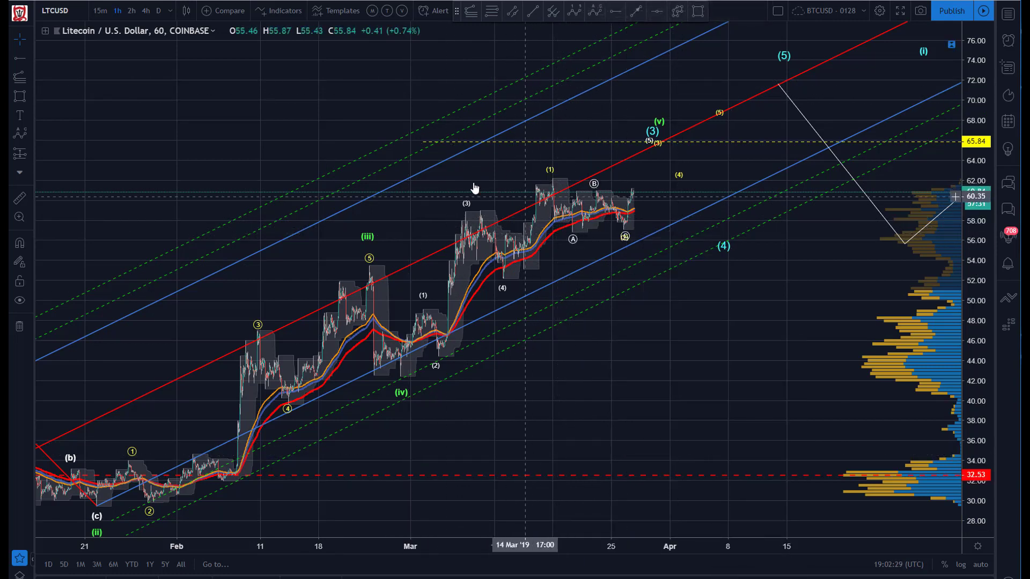
Step: Change the yellow impulse wave starting at the 12 March low to Micro degree
right_click(550, 171)
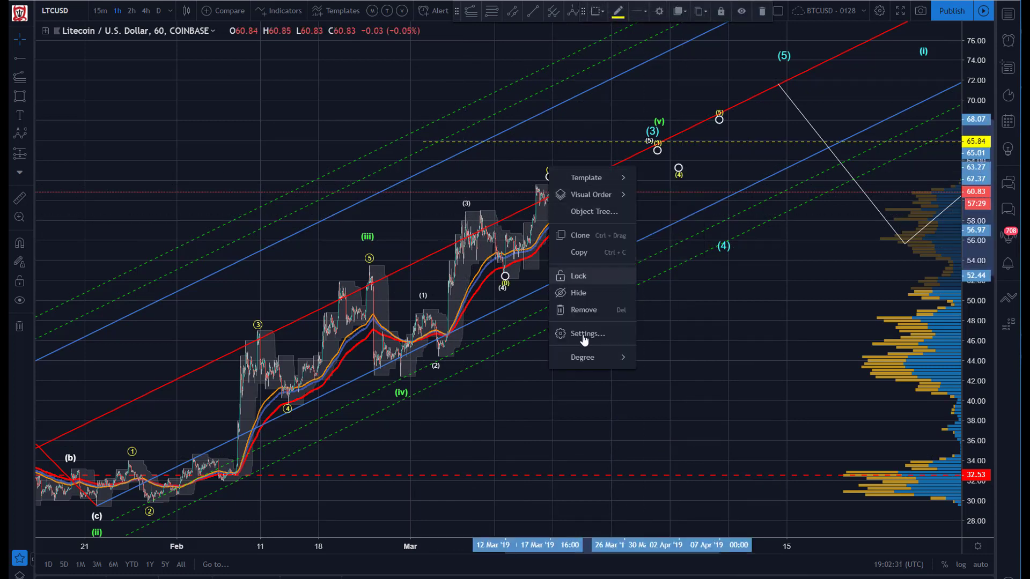
mouse_move(587, 365)
click(659, 548)
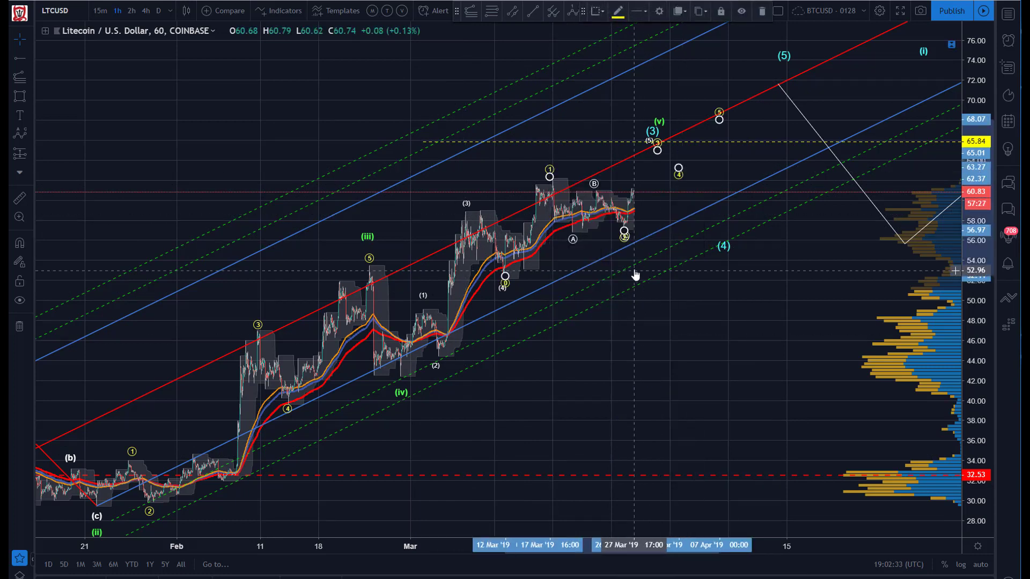
Step: Set the white A-B-C correction's degree to Submicro and lower the yellow circled 2 beneath its C label
right_click(573, 240)
mouse_move(619, 425)
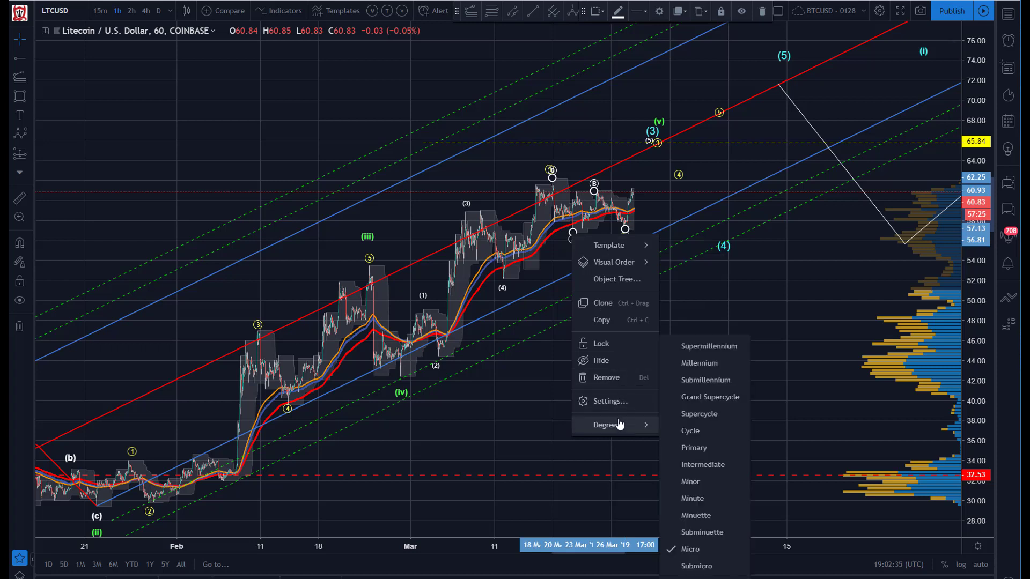
click(696, 566)
click(395, 113)
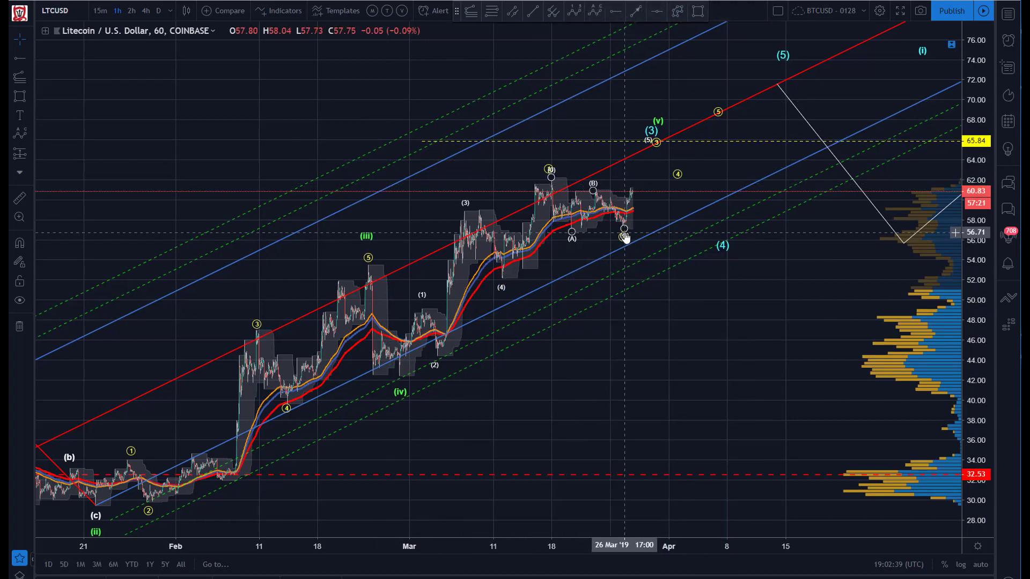
mouse_move(624, 232)
mouse_down()
mouse_move(638, 225)
mouse_move(623, 225)
mouse_move(623, 241)
mouse_up()
click(447, 93)
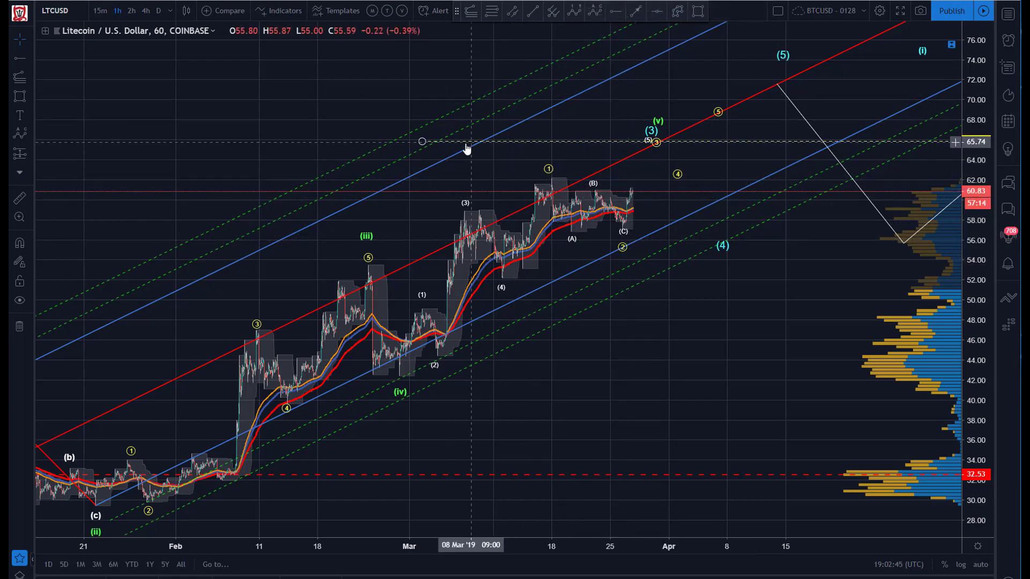
Step: Move the yellow dashed horizontal ray down to the 17 March high at 62.10
click(519, 164)
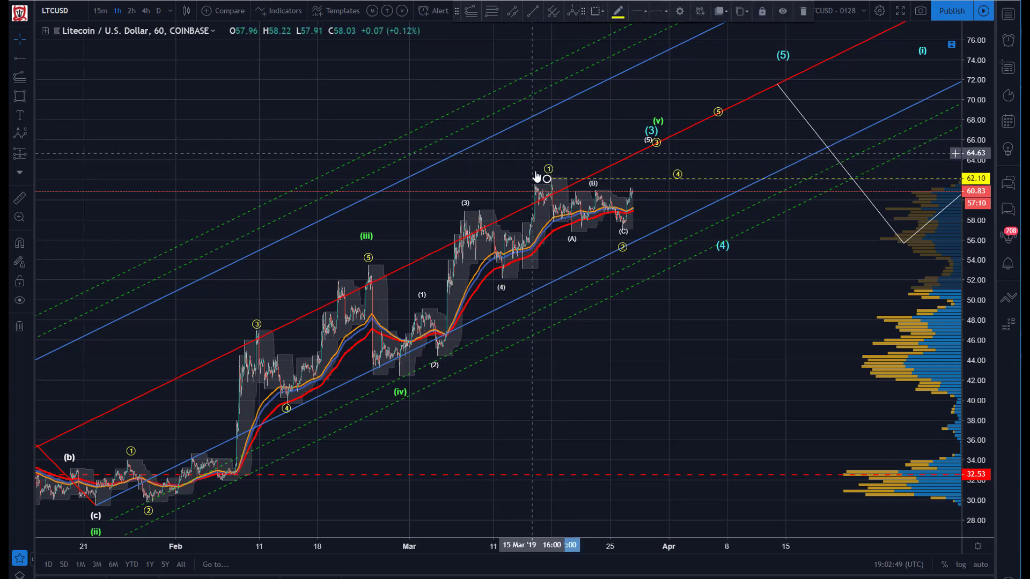
click(534, 156)
drag(353, 109, 408, 89)
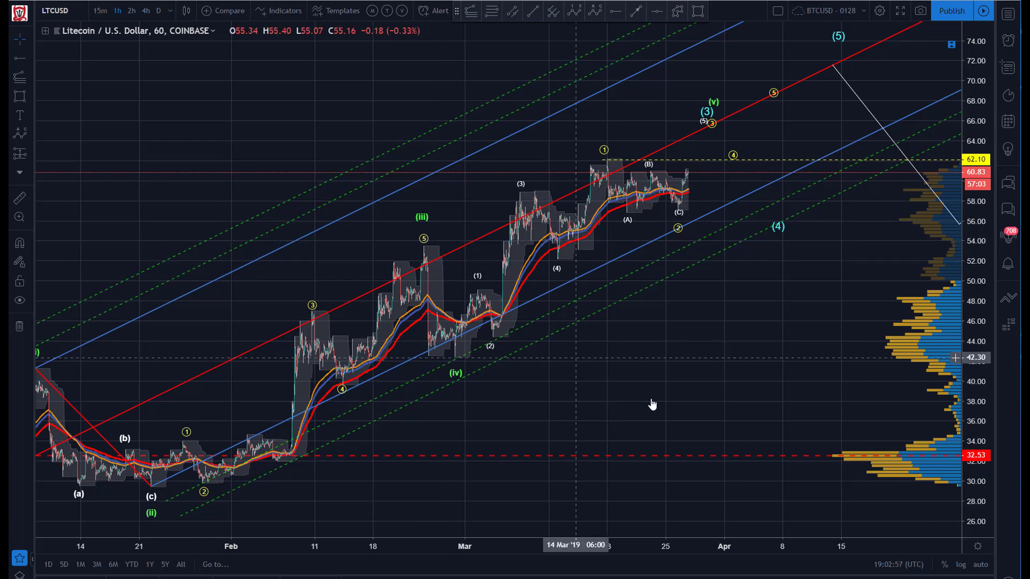
Step: Try an alternative count with cyan wave (3) above the 17 March high, (1) above the 8 January high and (2) below the 22 January low
drag(674, 333, 738, 301)
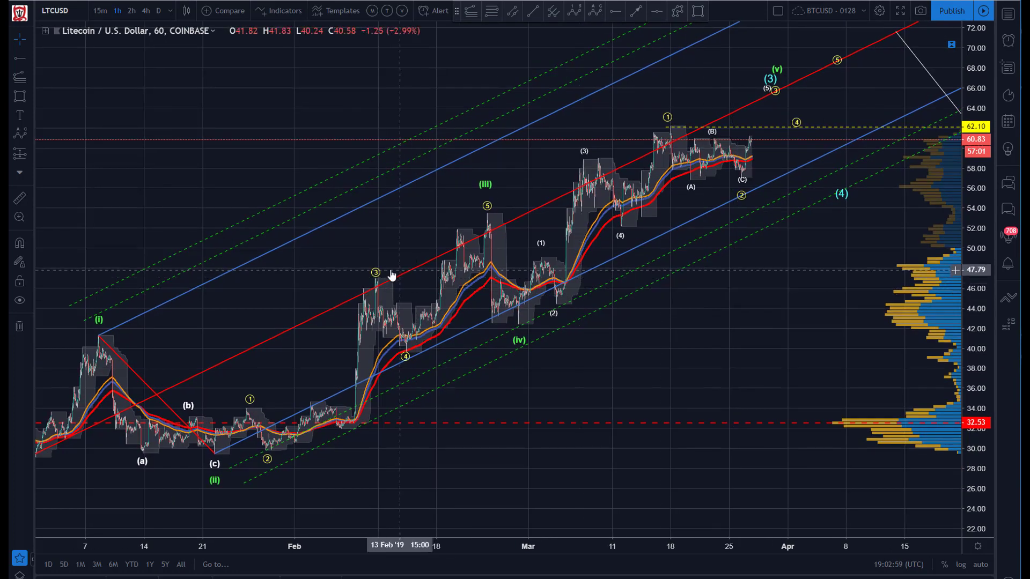
drag(975, 274, 972, 156)
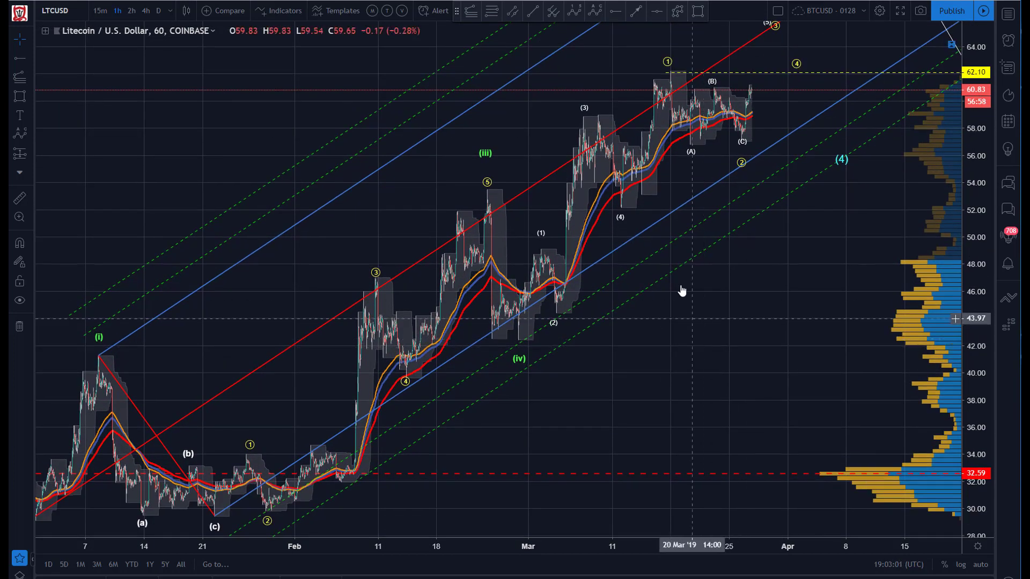
drag(681, 292, 770, 251)
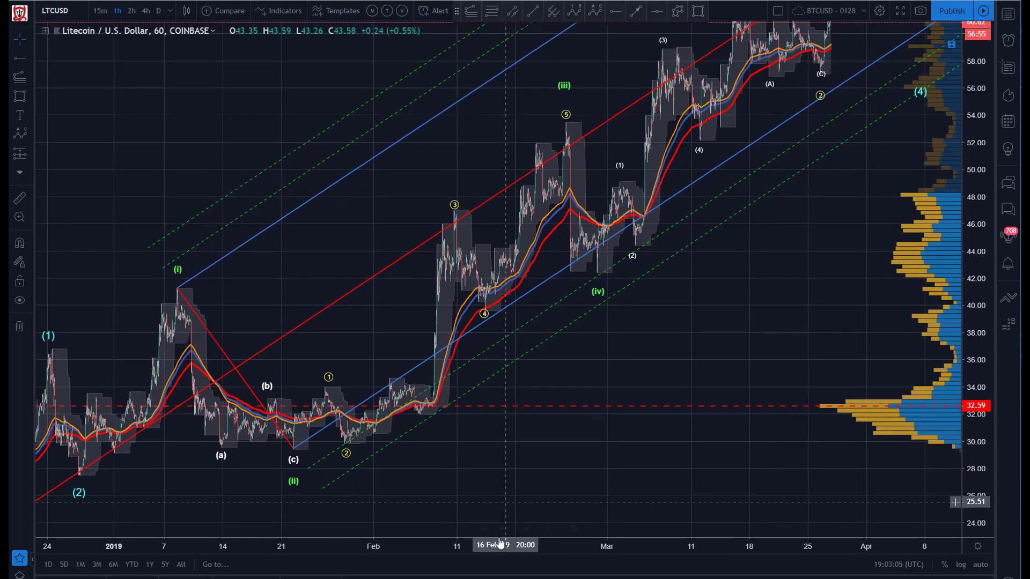
drag(507, 548, 590, 547)
drag(268, 163, 225, 120)
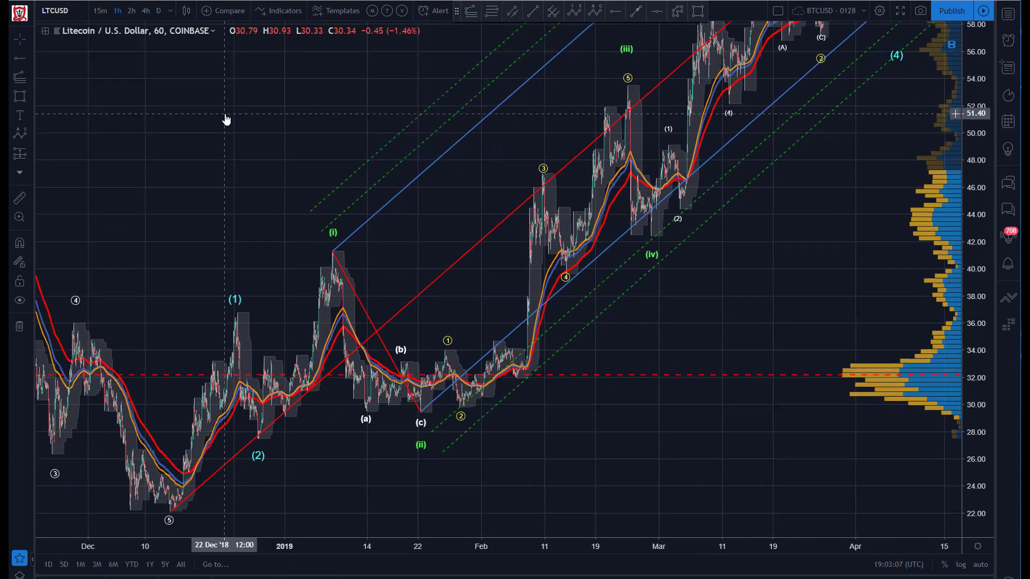
drag(972, 157, 990, 243)
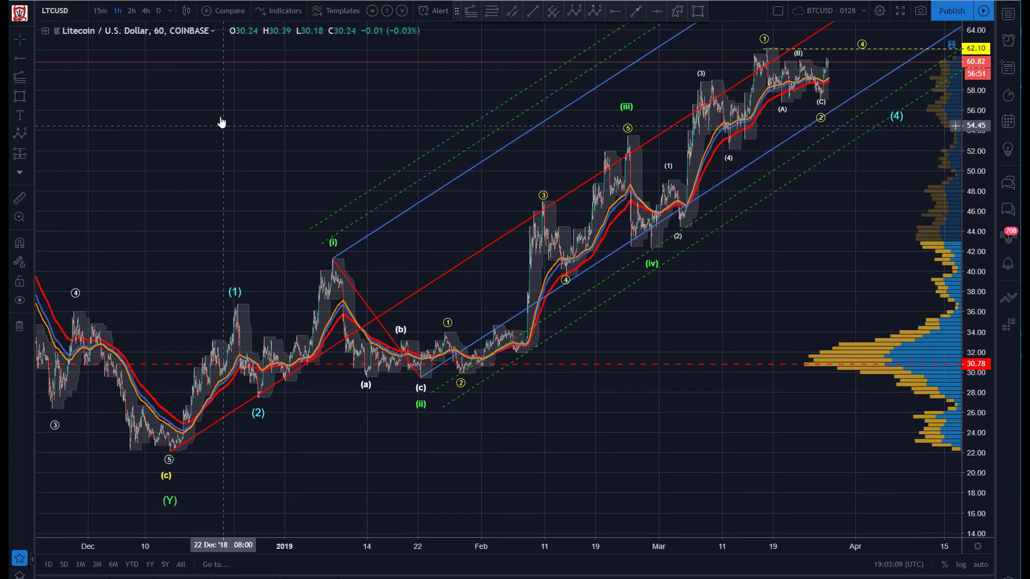
drag(217, 122, 170, 149)
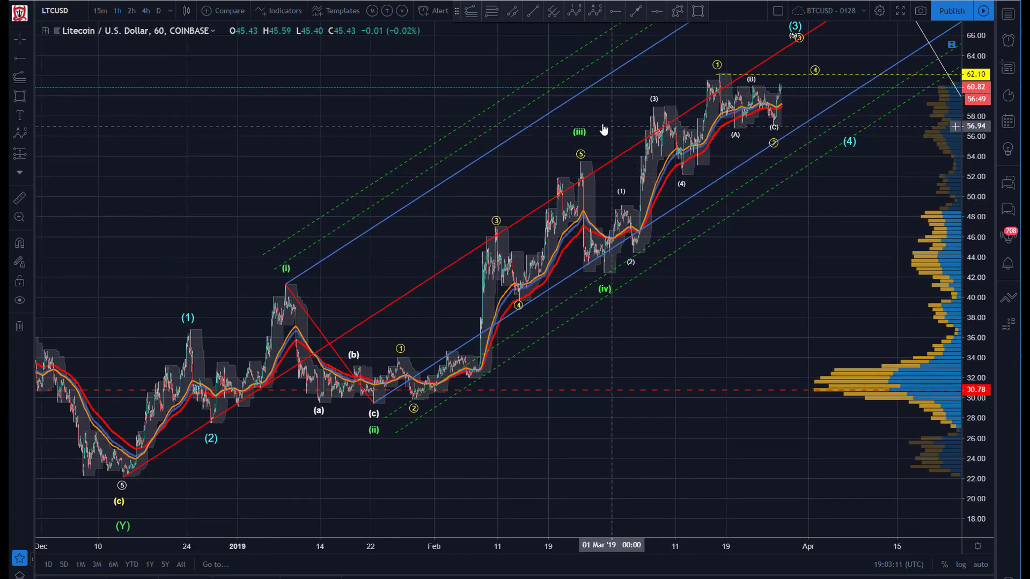
click(795, 26)
drag(741, 44, 714, 53)
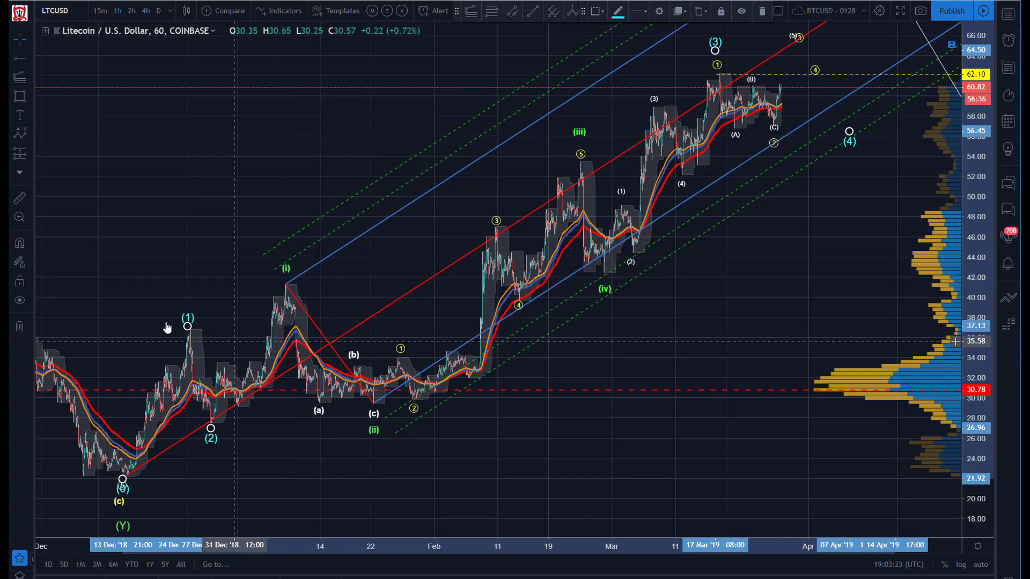
drag(188, 325, 271, 259)
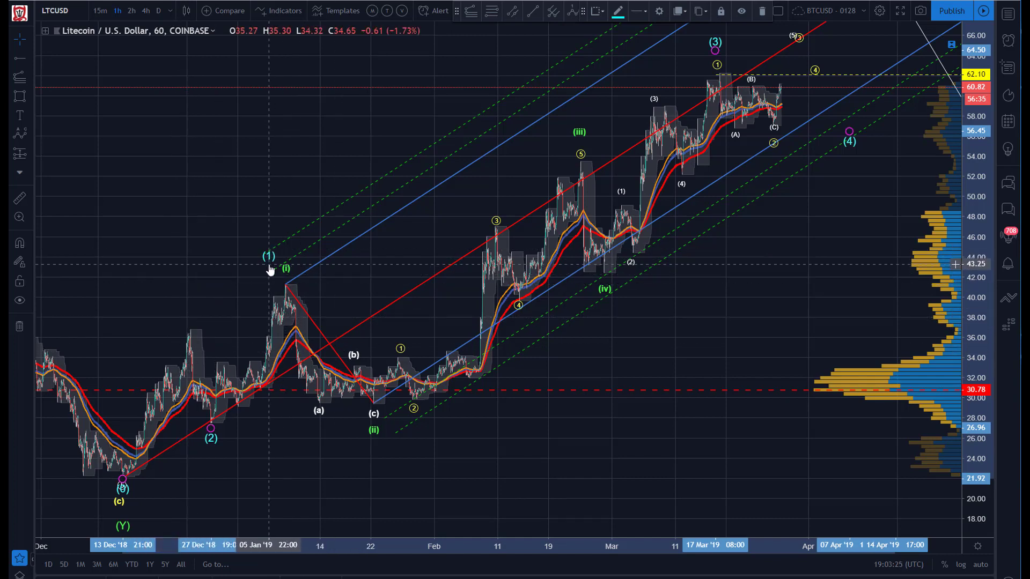
drag(211, 429, 364, 459)
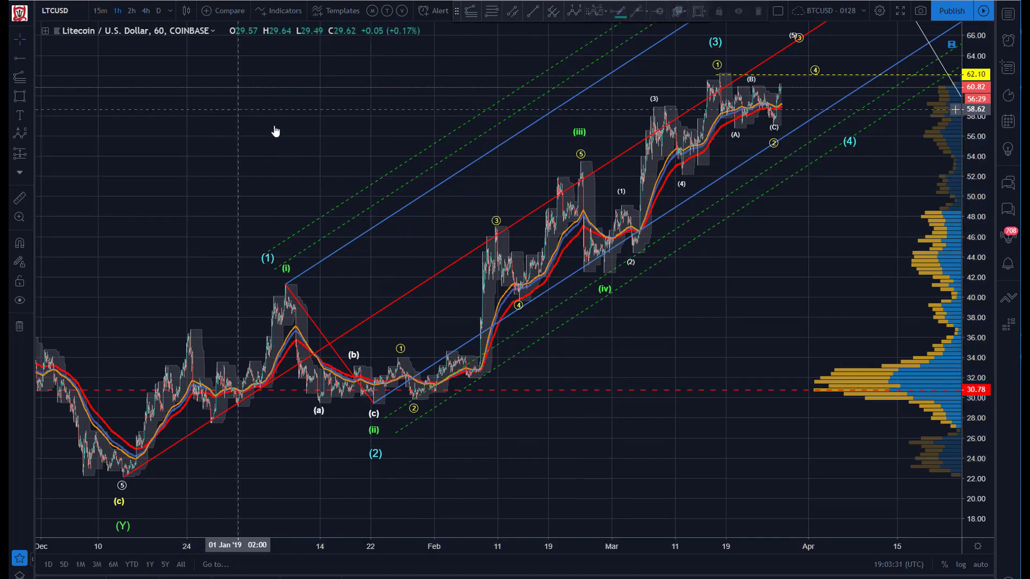
Step: Draw a Fibonacci retracement from the 22 January low at green (ii) up to the level of the late-February high under green (iii)
click(491, 11)
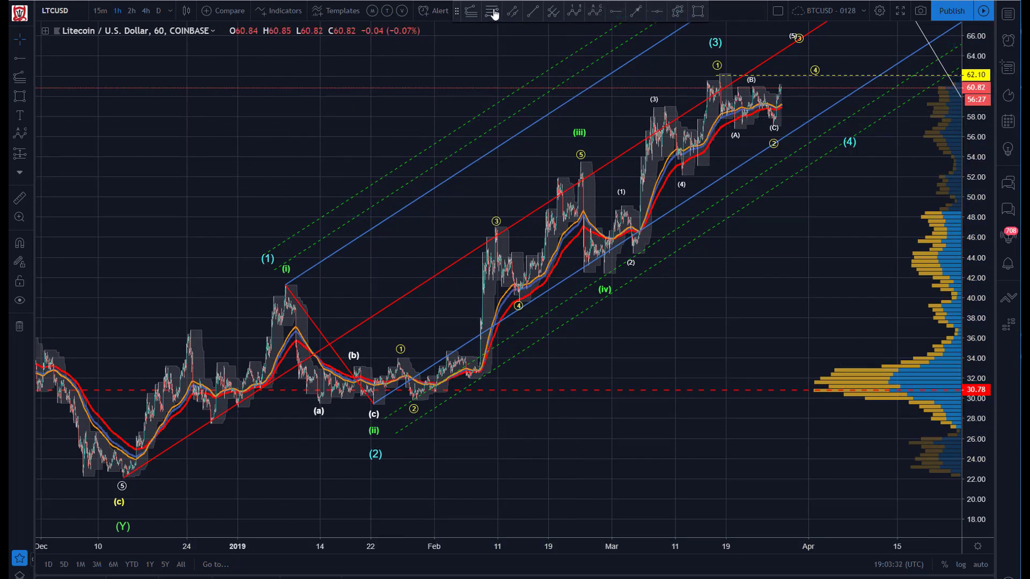
click(372, 405)
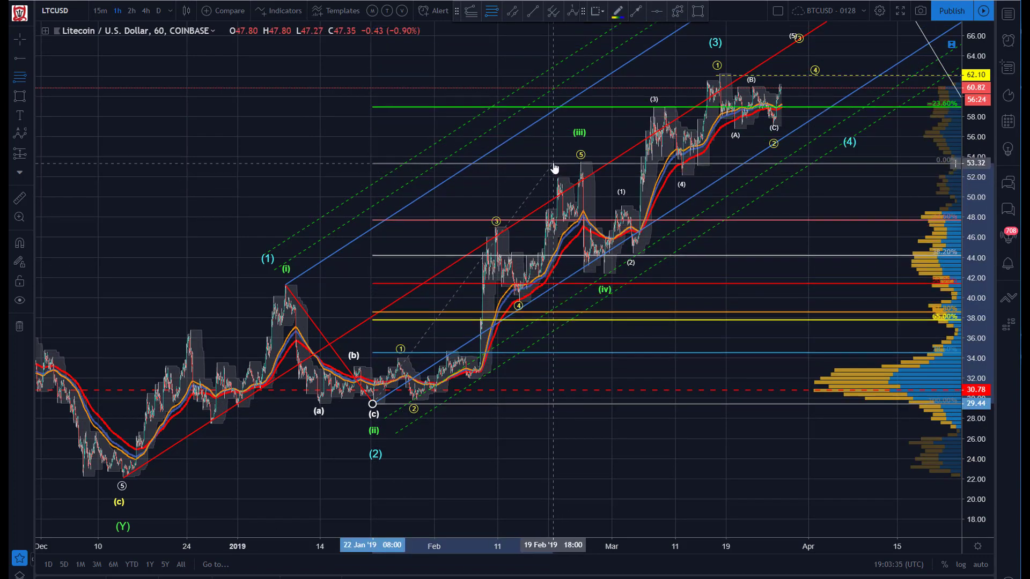
click(553, 162)
click(200, 166)
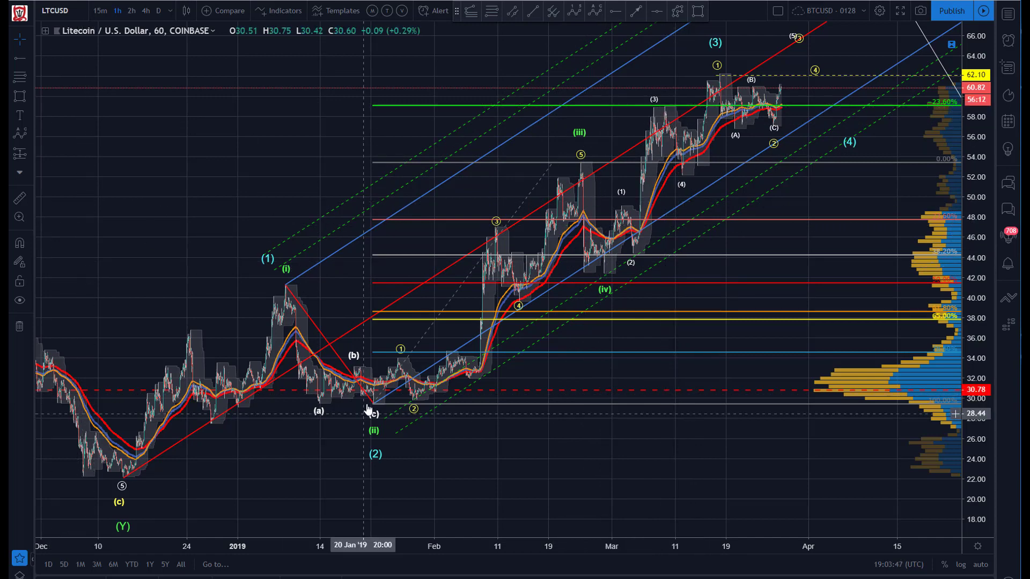
Step: Re-anchor the Fibonacci retracement from the yellow circled 2 low to the February circled 3 high, and delete it after checking the extensions
drag(378, 411, 411, 405)
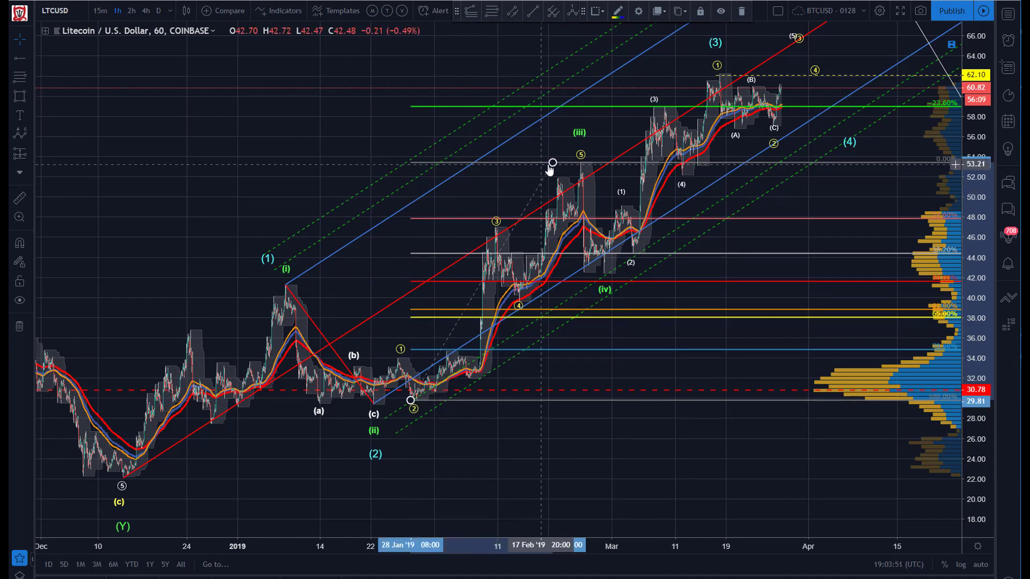
drag(554, 168, 495, 232)
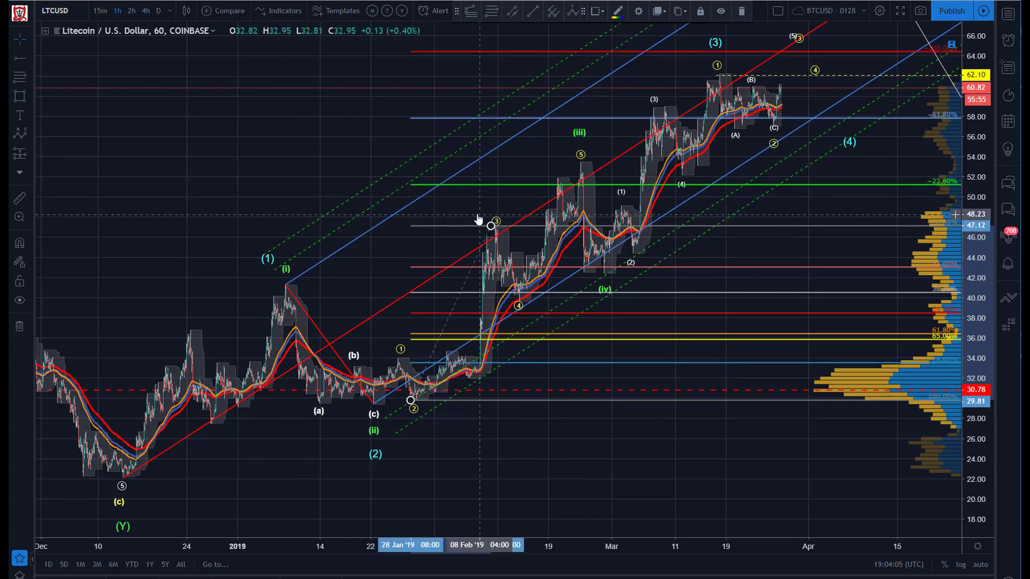
key(Delete)
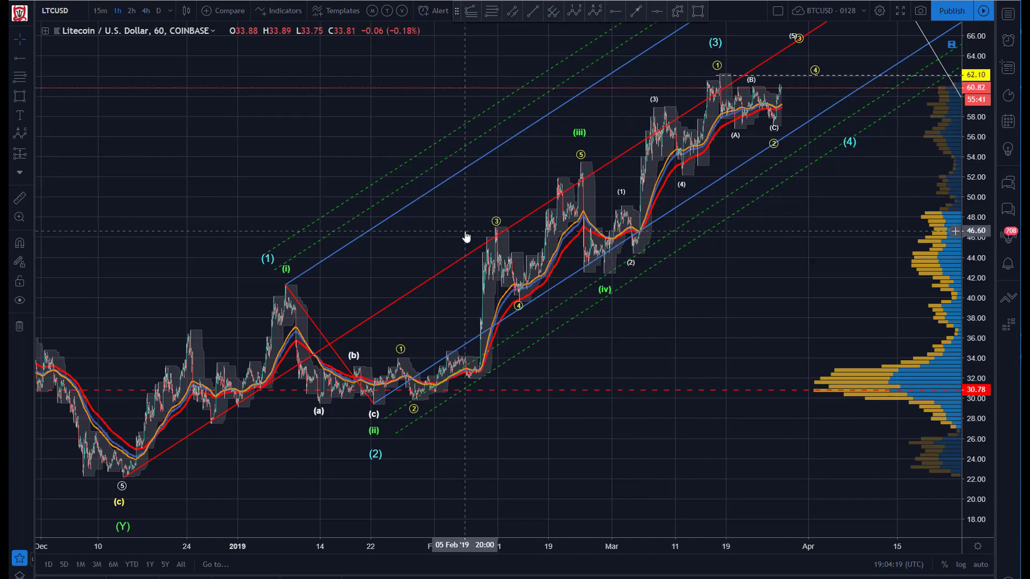
Step: Return cyan wave (1) to the 24 December high, (2) to the late-December low and (3) above the projected white (5)
drag(267, 260, 186, 330)
drag(375, 444, 210, 431)
click(149, 279)
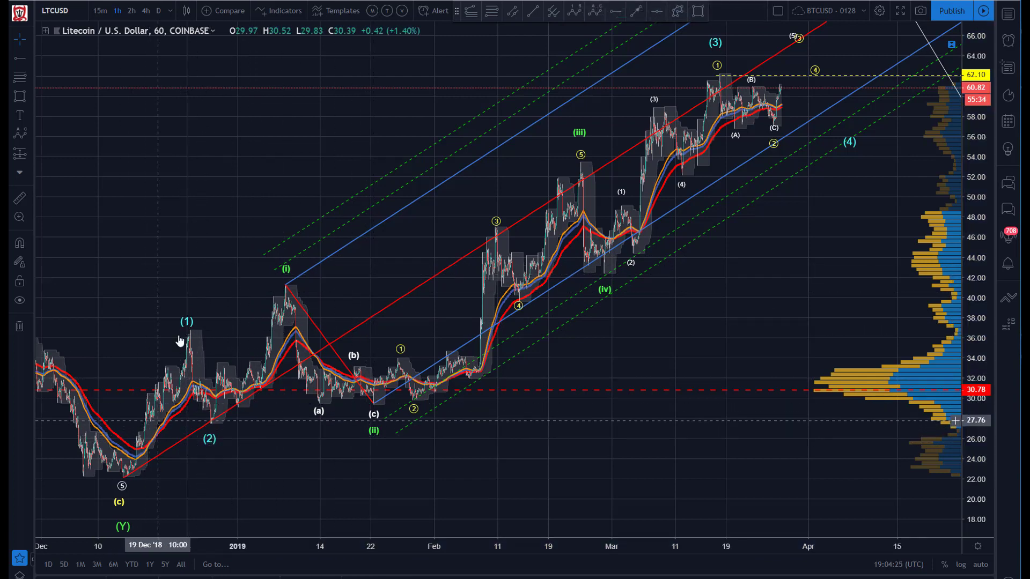
drag(715, 43, 779, 38)
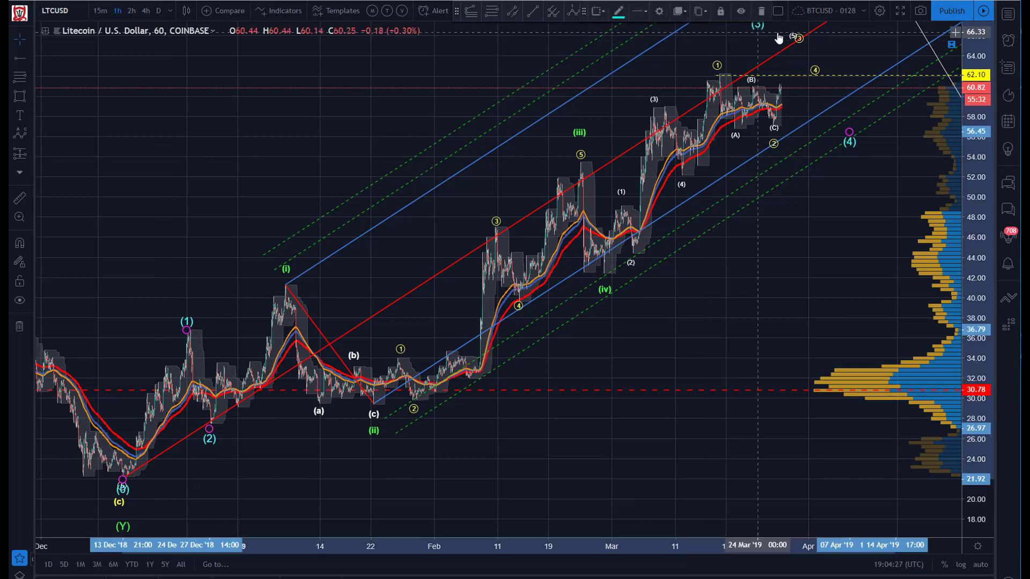
click(336, 230)
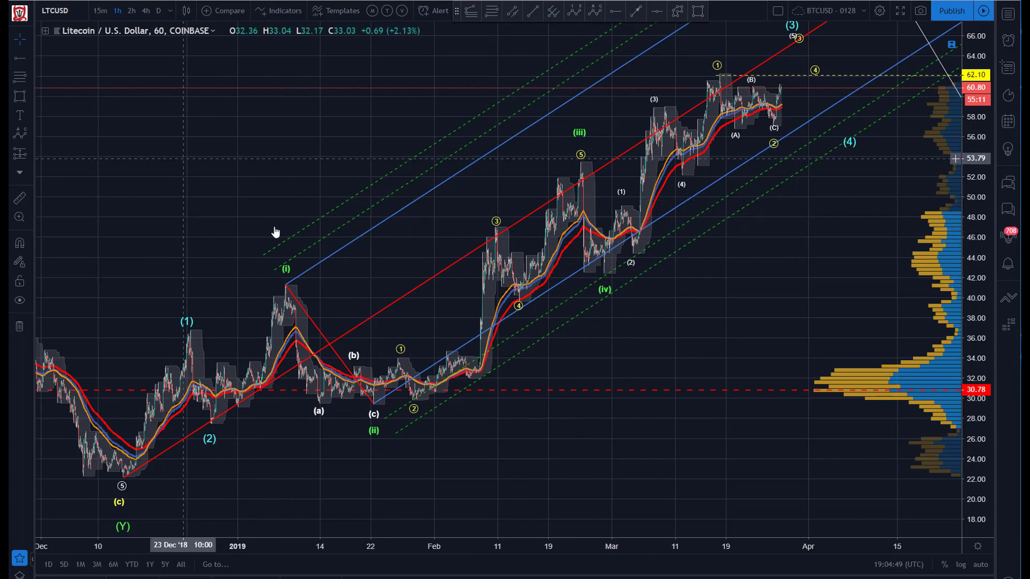
Step: Place a yellow dashed horizontal ray at the green (i) high of 8 January, at 41.25
click(612, 14)
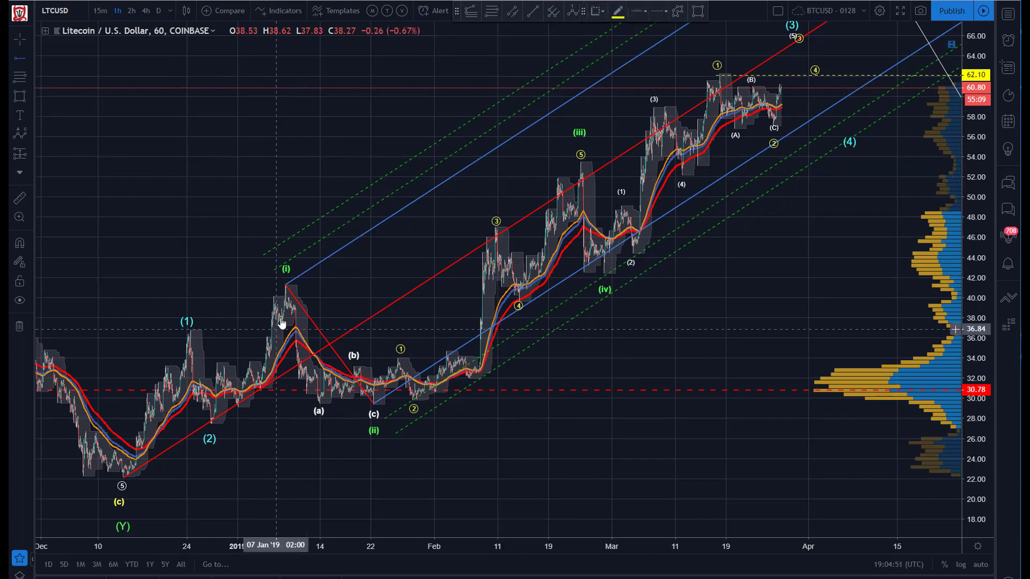
click(287, 290)
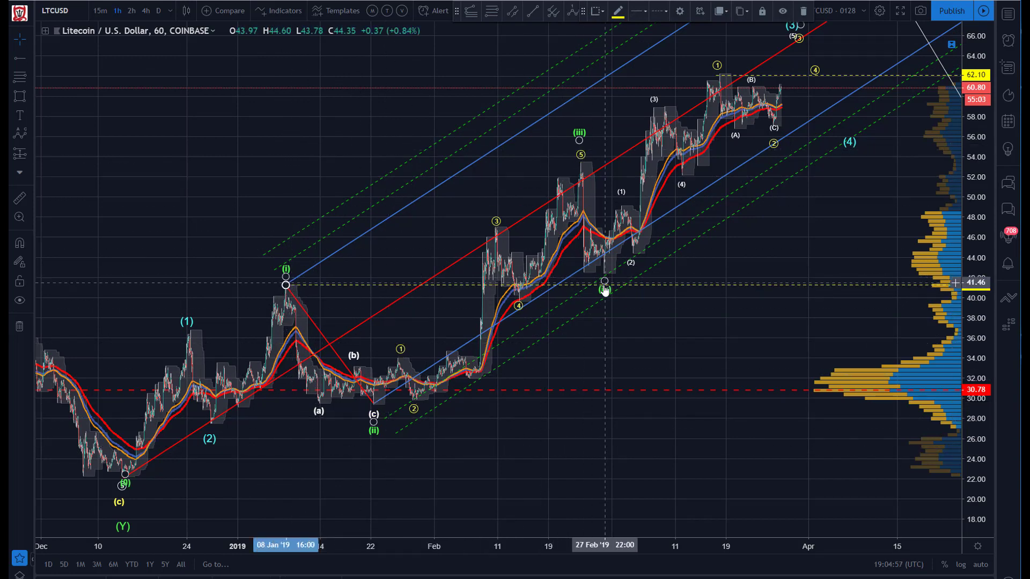
click(315, 115)
Step: Draw a Fibonacci retracement from the green (ii) low at 29.39 to the (iii) high at 53.53, and nudge cyan (1) above its December peak
click(489, 12)
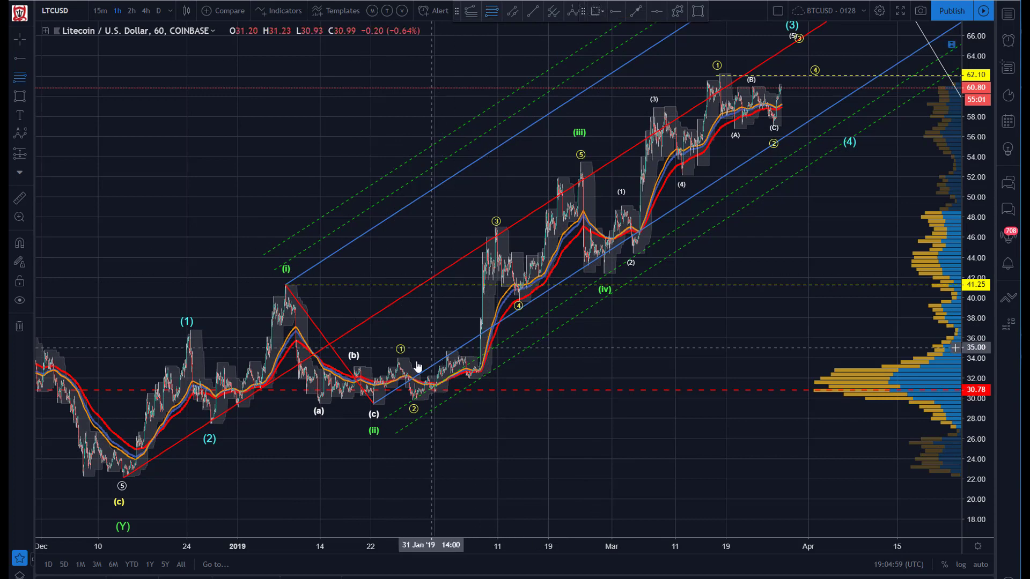
click(571, 161)
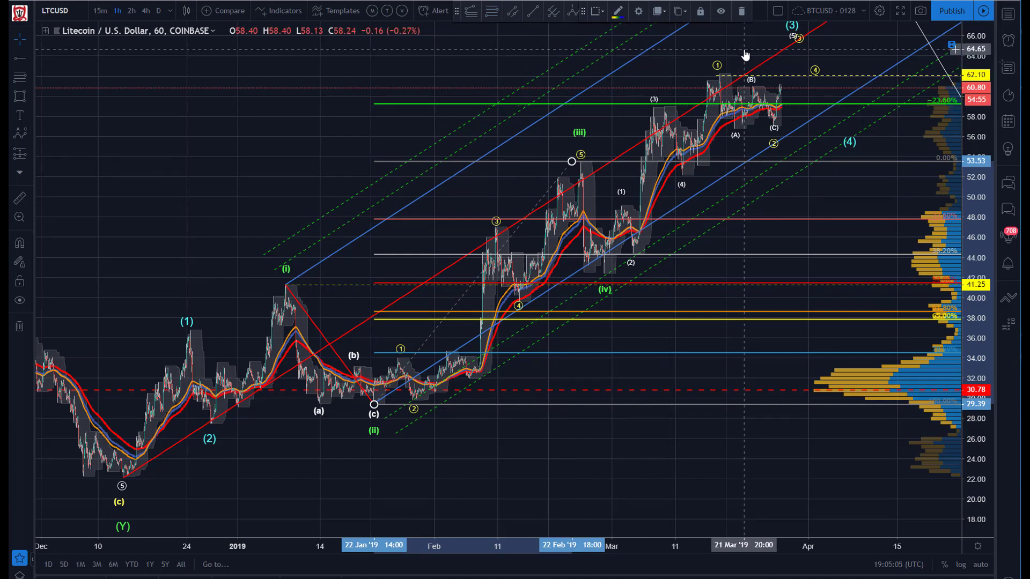
click(184, 187)
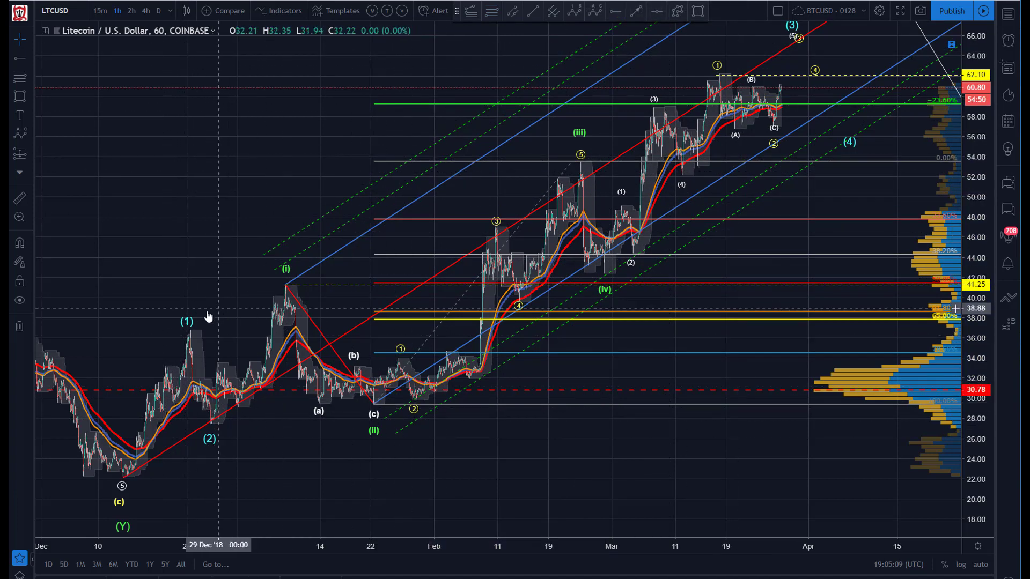
mouse_move(188, 323)
mouse_down()
mouse_move(269, 280)
mouse_move(189, 325)
mouse_up()
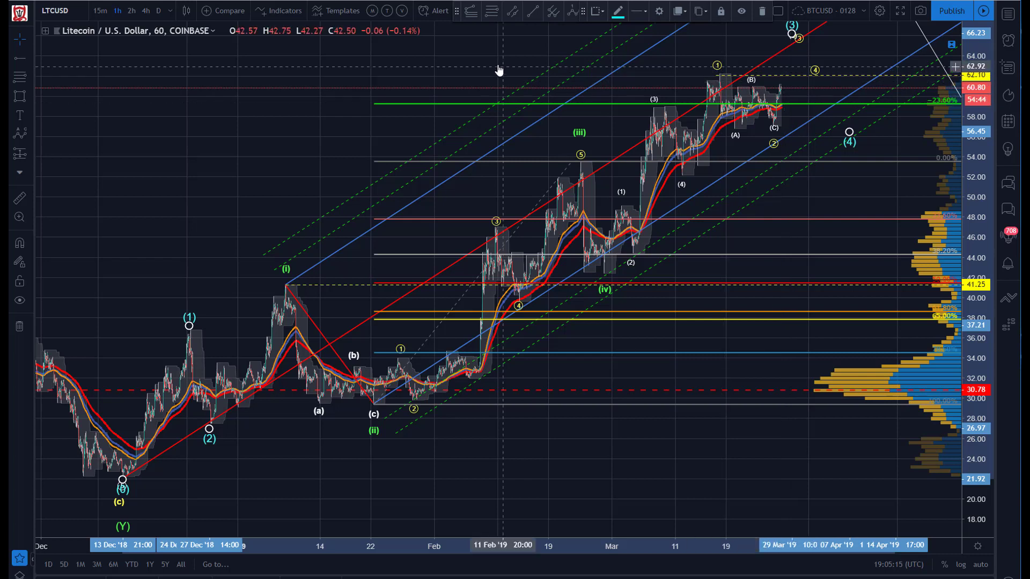
click(502, 48)
click(635, 12)
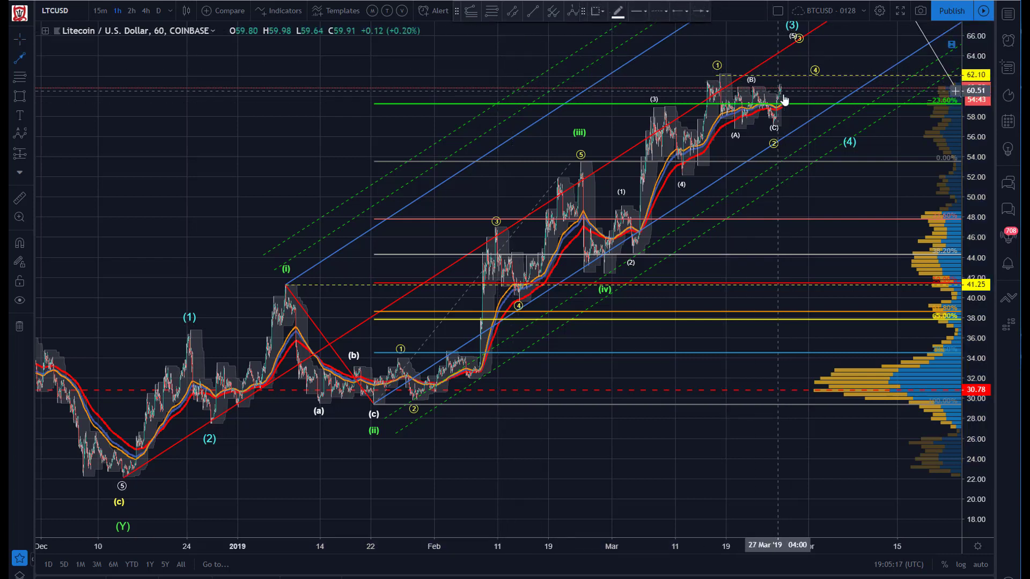
click(781, 85)
drag(787, 80, 831, 207)
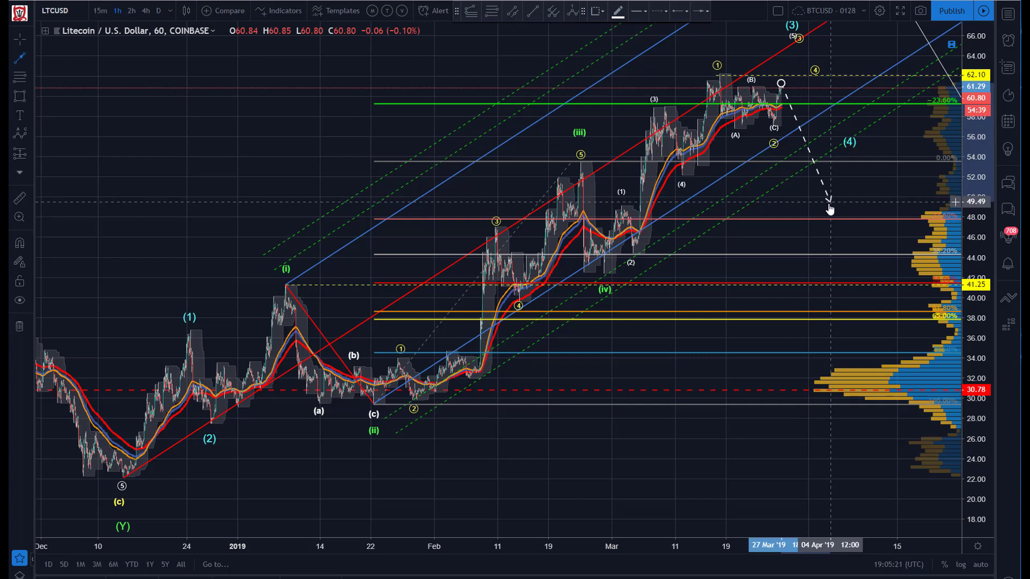
key(Escape)
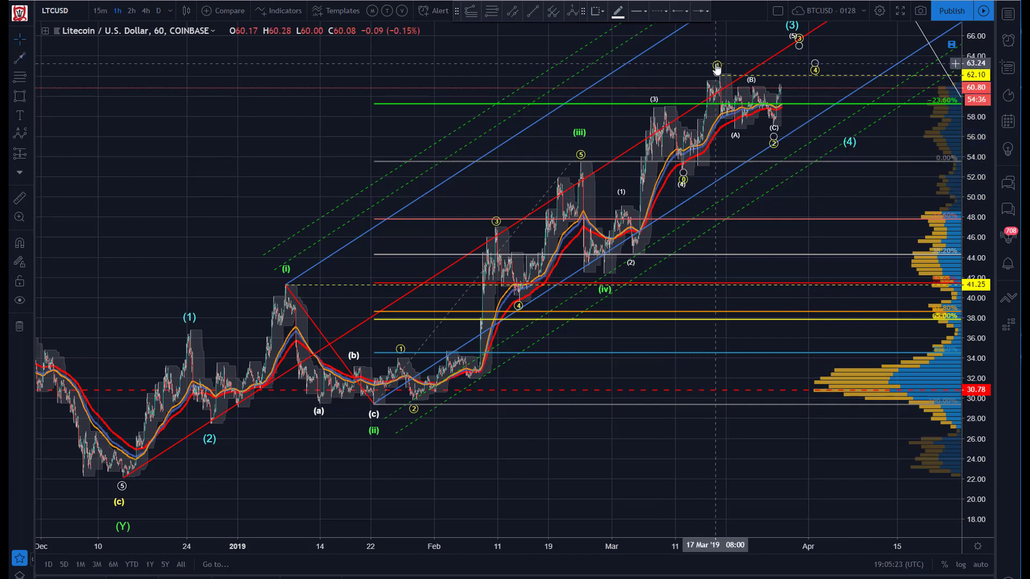
Step: Move cyan wave (3) above the 17 March high and lower the projected cyan wave (4) to about 52
click(791, 26)
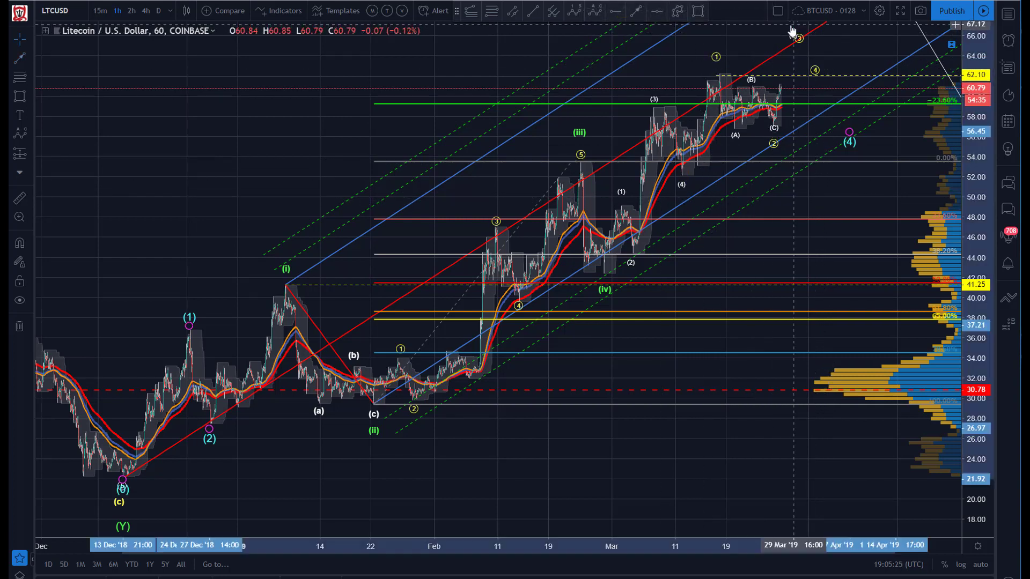
drag(791, 29, 717, 51)
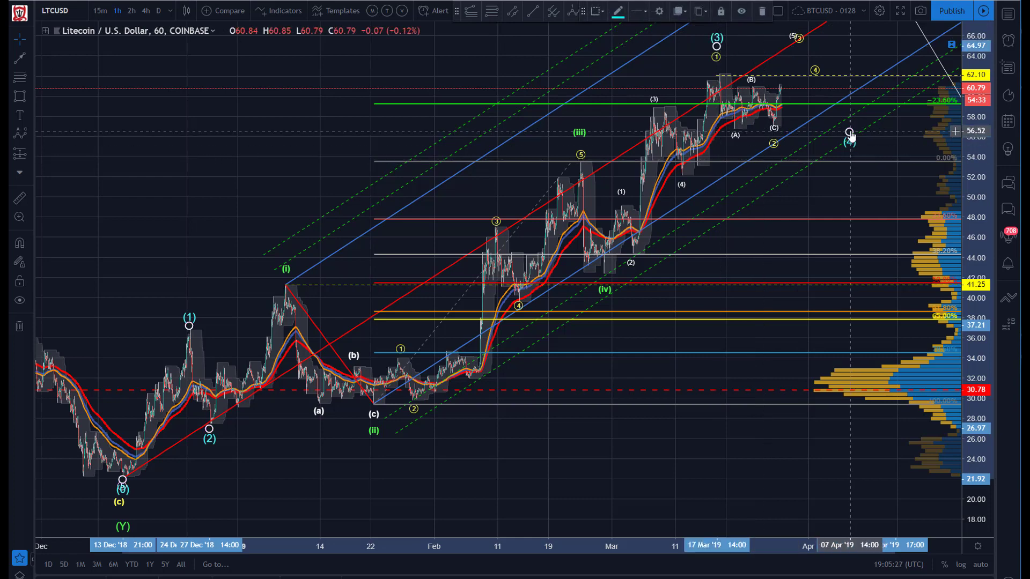
drag(851, 138, 843, 179)
click(302, 103)
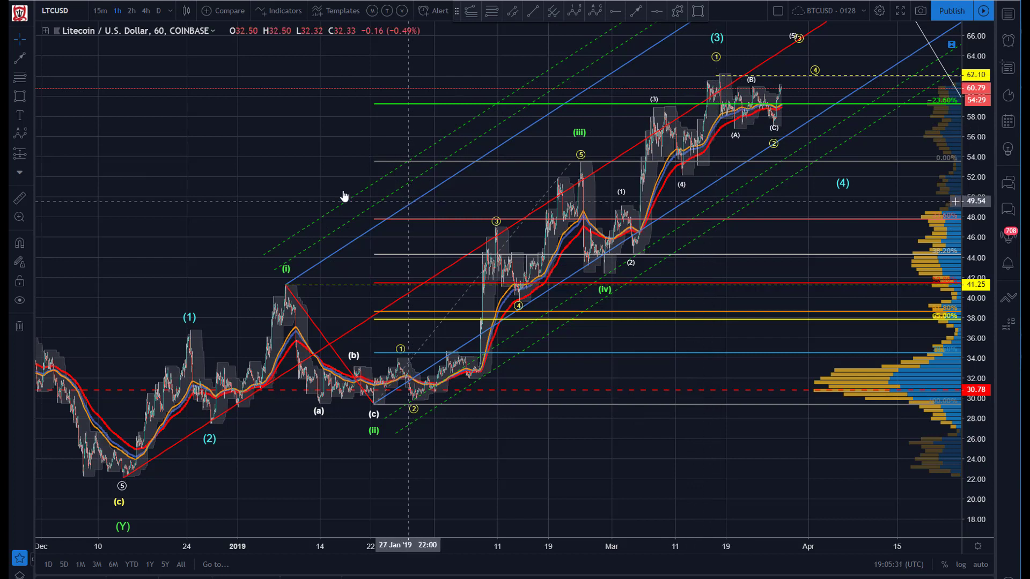
Step: Raise the dashed horizontal ray at the March high to 62.24 and move green wave (v) directly above that high
click(605, 287)
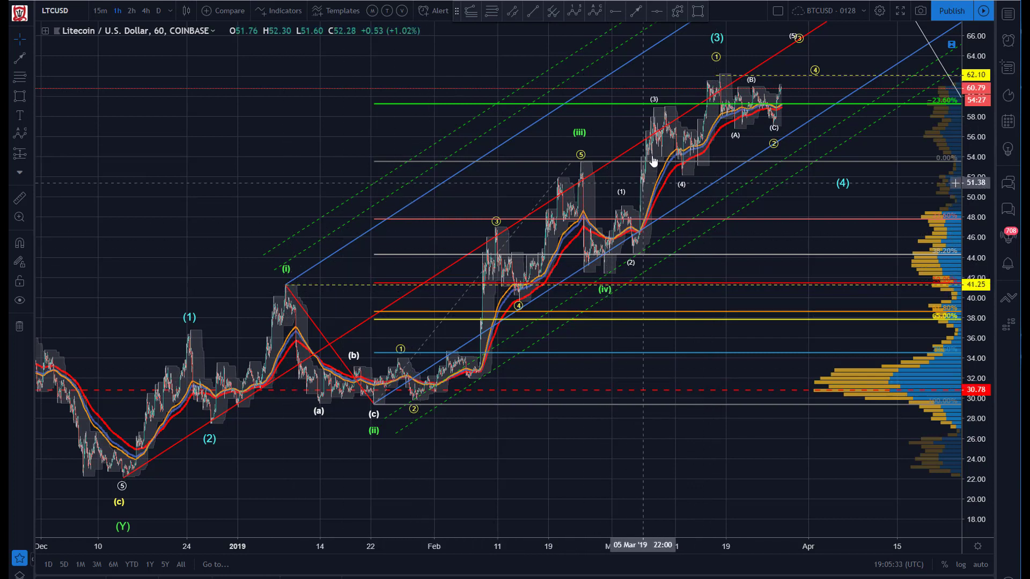
mouse_move(717, 76)
mouse_down()
mouse_move(653, 92)
mouse_move(595, 136)
mouse_up()
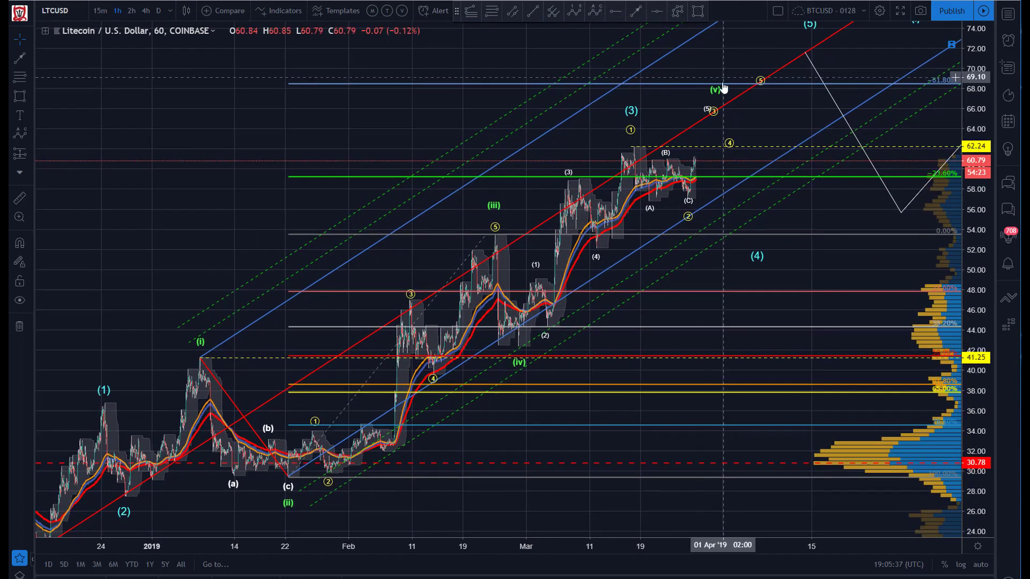
drag(724, 87, 672, 114)
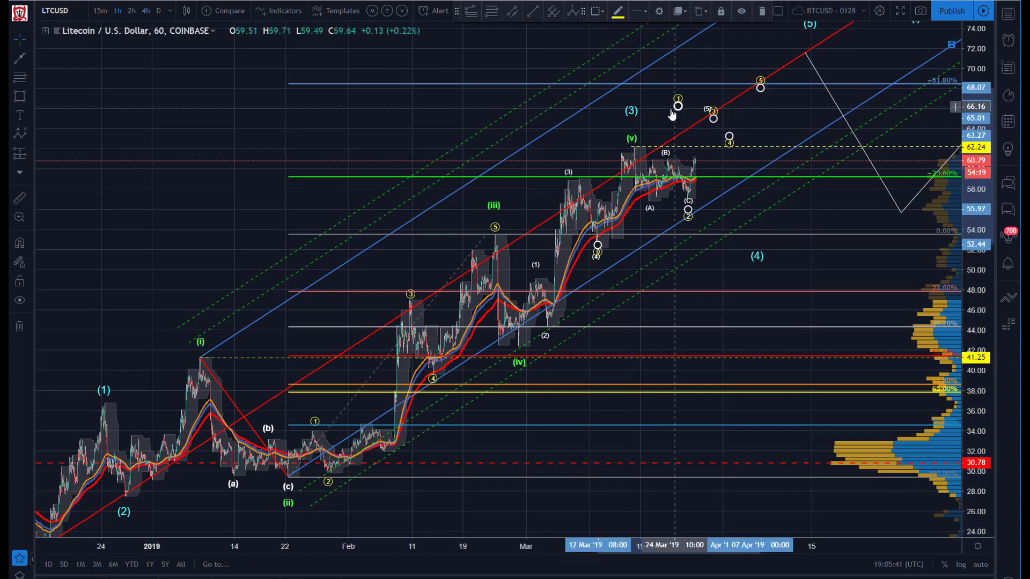
Step: Delete the yellow circled impulse wave starting at the 12 March low, and lower cyan wave (3) slightly toward green (v)
key(Delete)
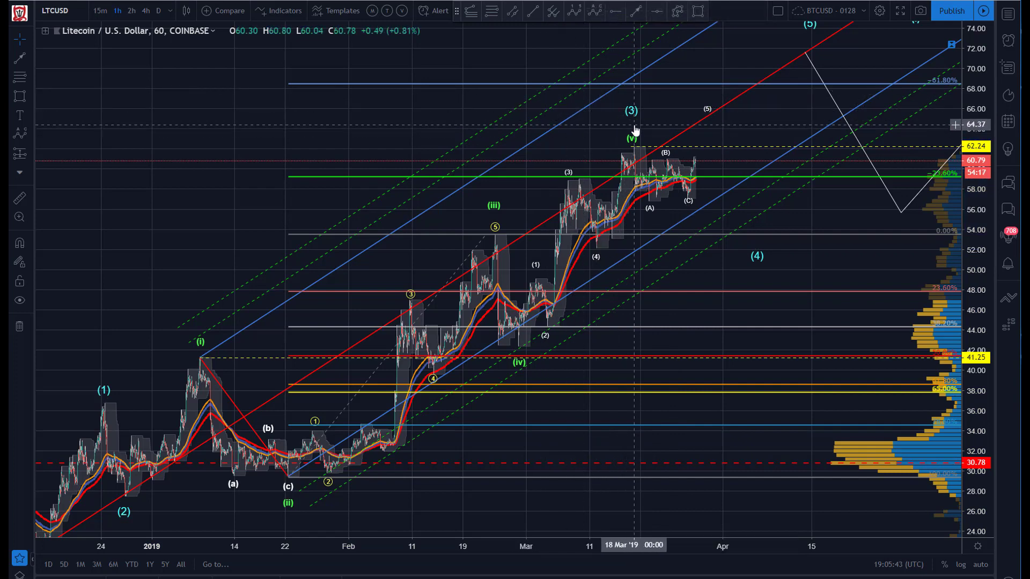
drag(633, 108, 632, 123)
drag(188, 200, 212, 143)
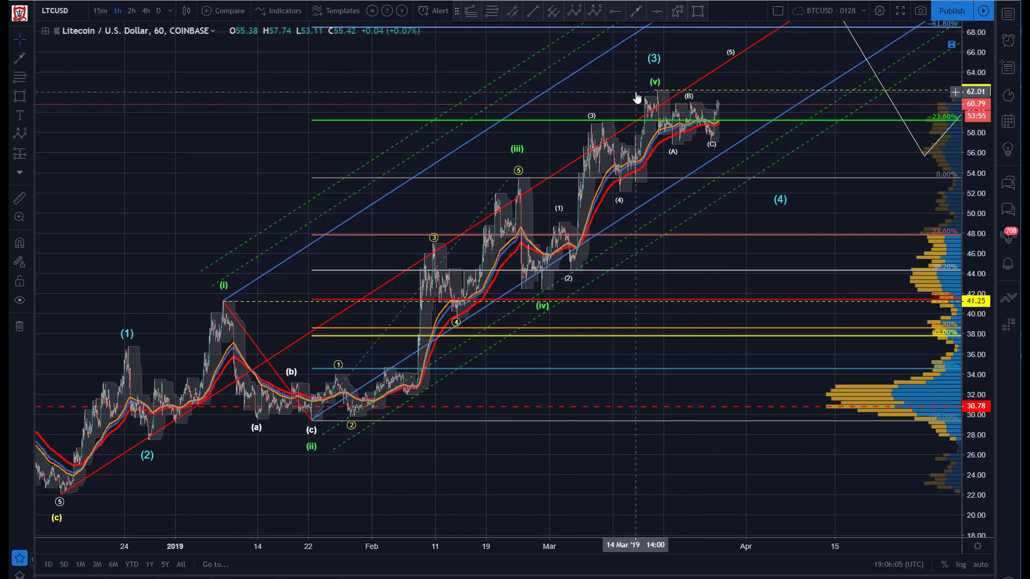
drag(694, 64, 682, 117)
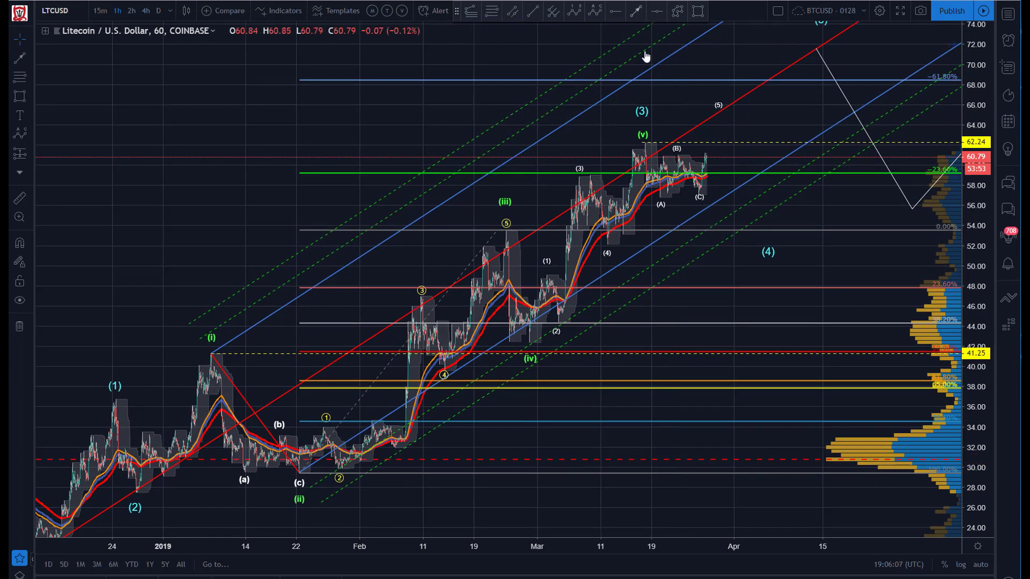
key(alt+t)
click(698, 175)
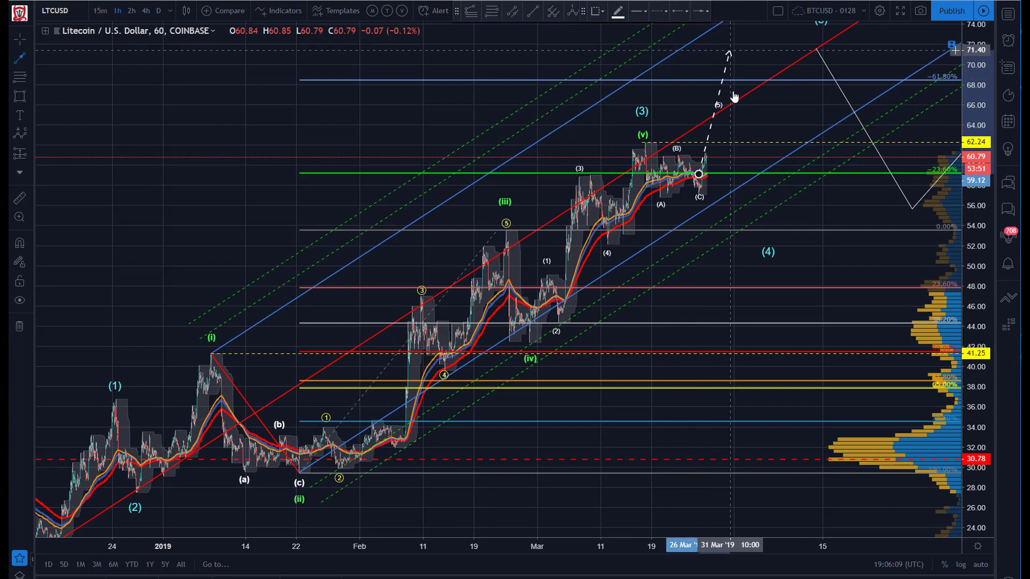
key(Escape)
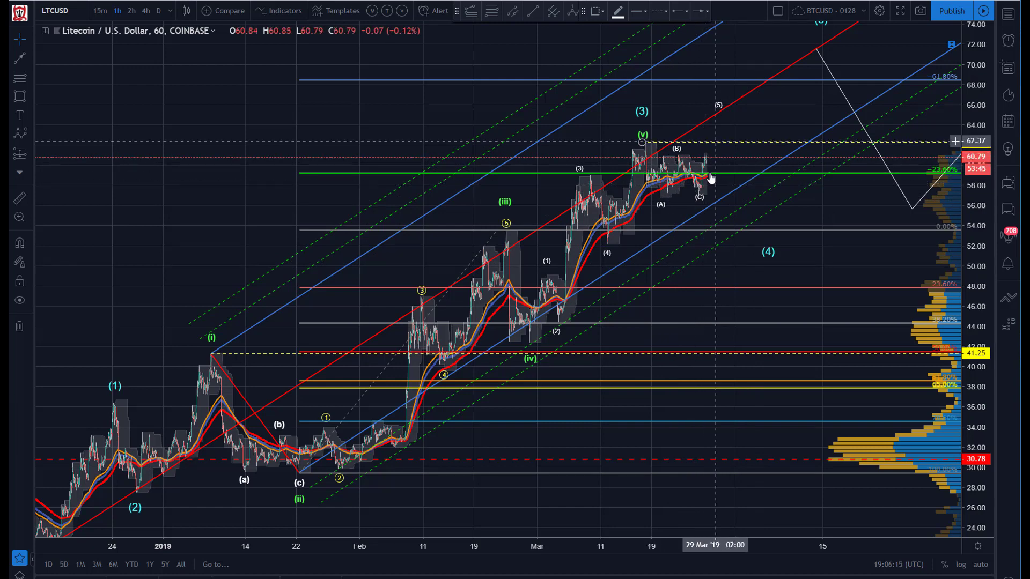
Step: Check the volume and oscillator panes beneath the price chart, and examine the white (A)-(B)-(C) correction after the March high
double_click(406, 129)
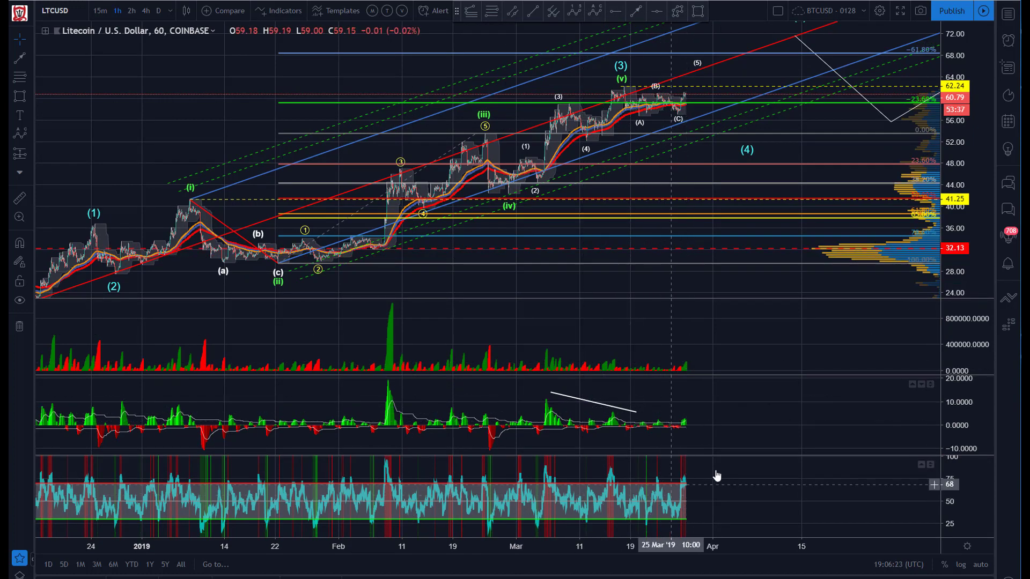
double_click(195, 139)
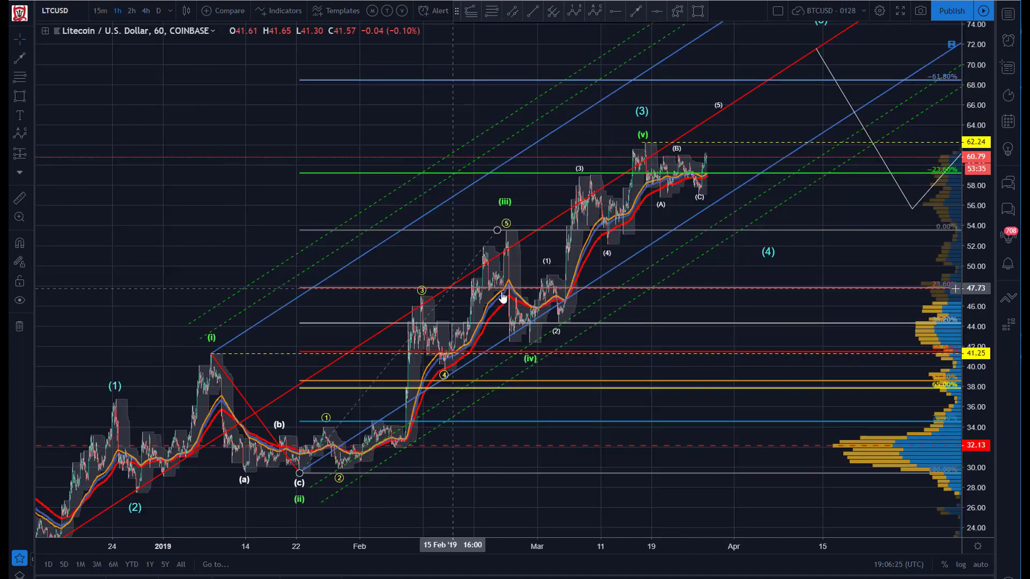
drag(700, 197, 697, 203)
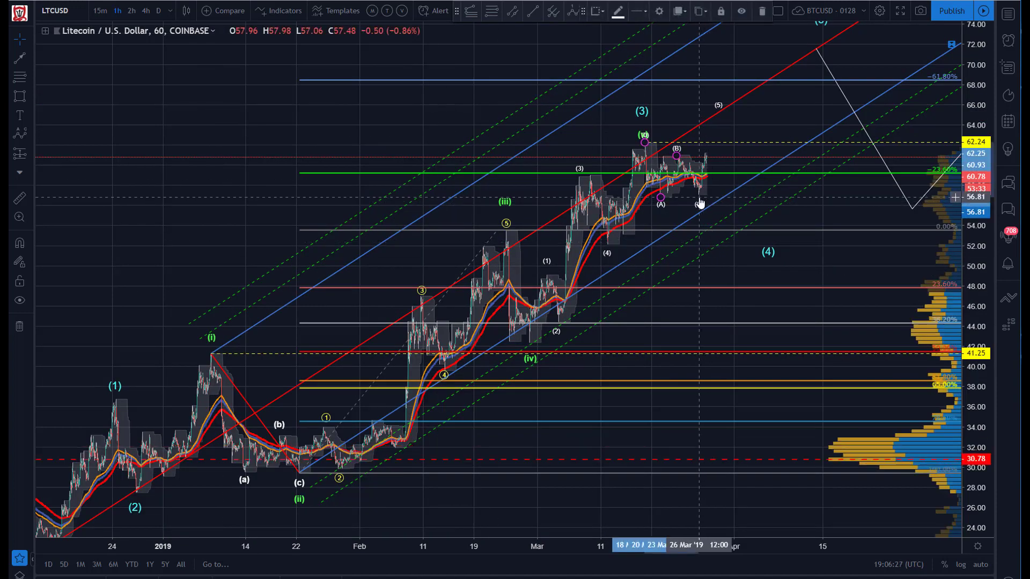
click(503, 109)
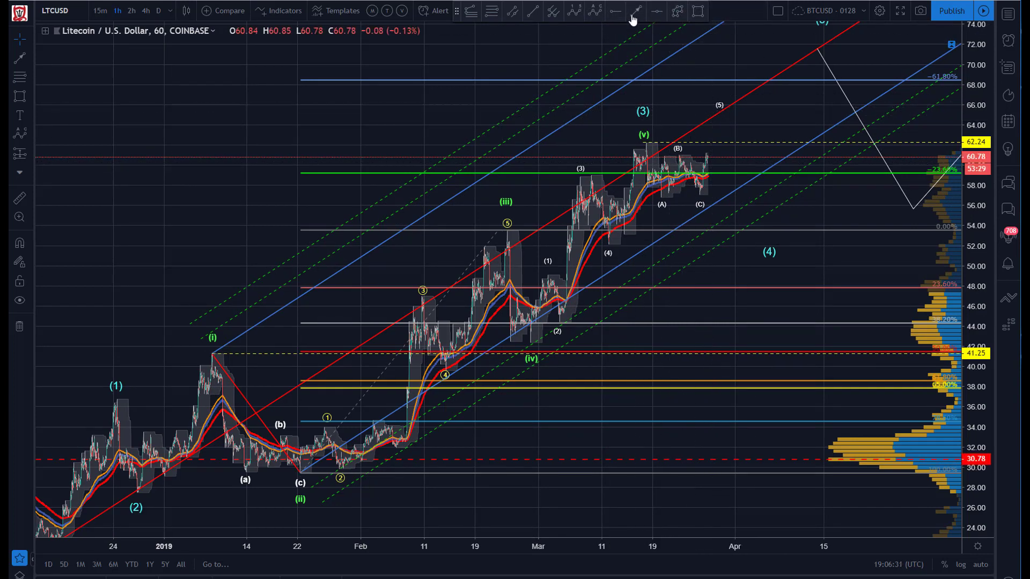
key(alt+t)
click(706, 189)
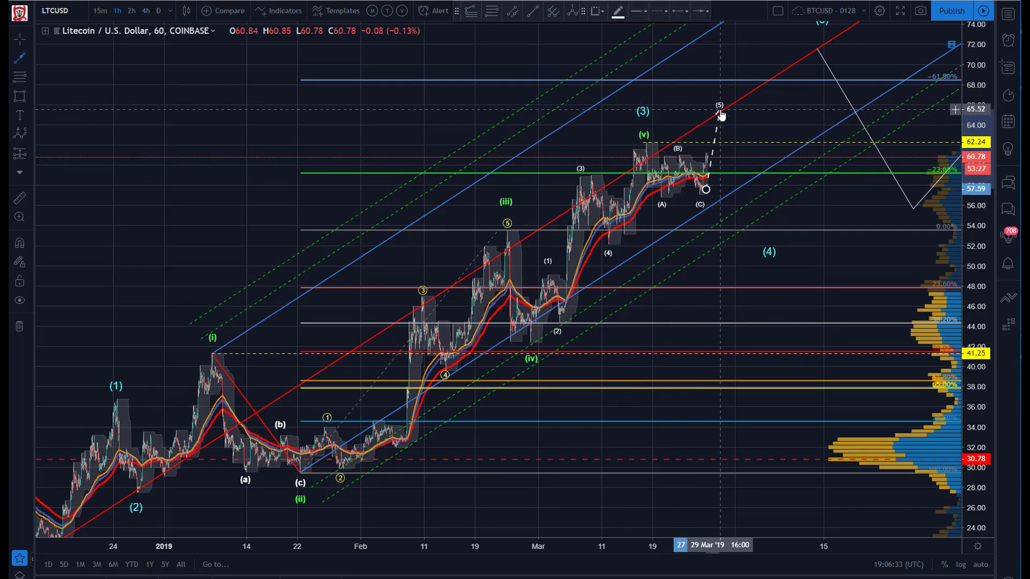
key(Escape)
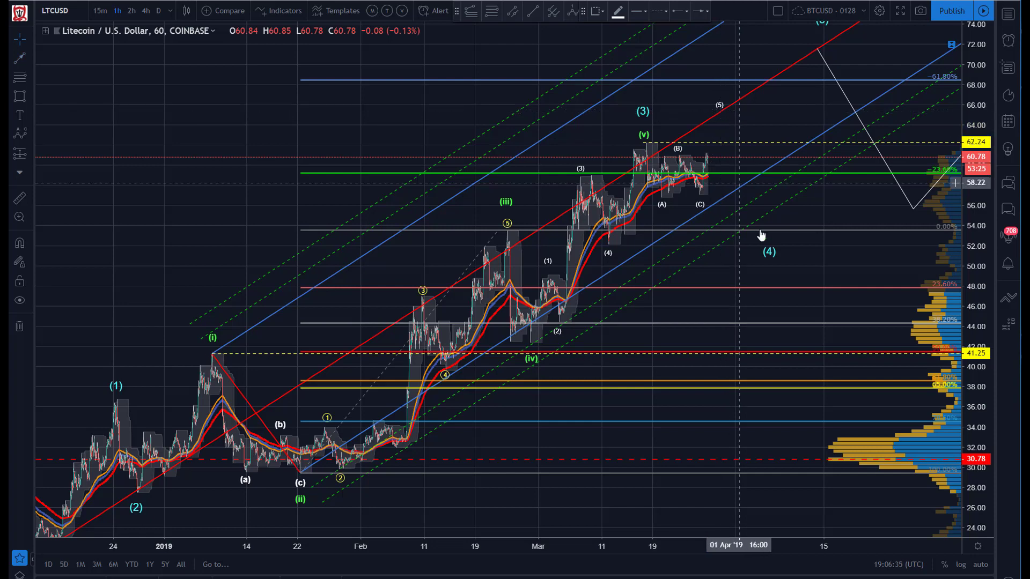
Step: Draw a Fibonacci retracement from the cyan (2) low at 27.46 to the mid-March high at 62.24
drag(196, 217, 234, 161)
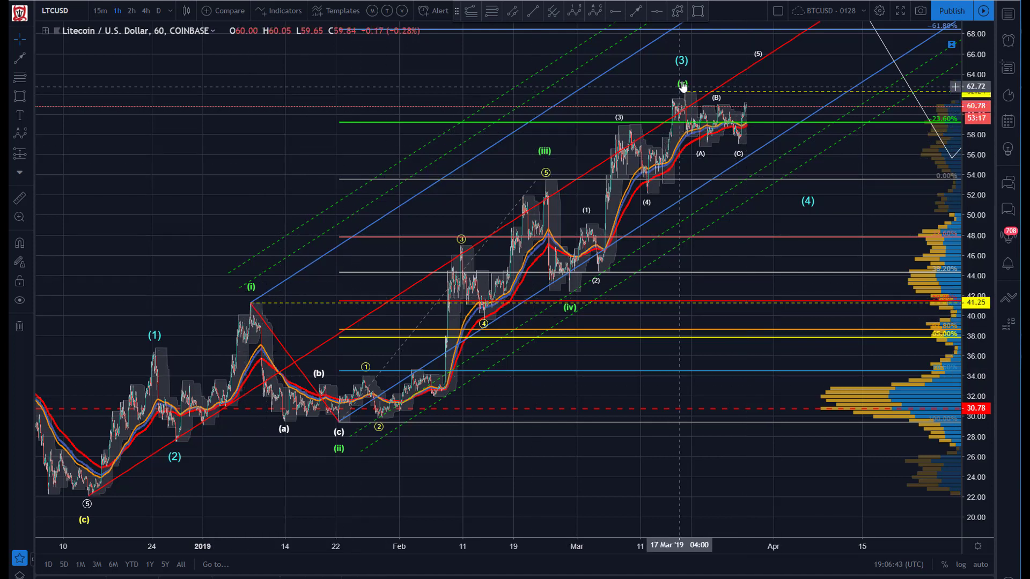
click(681, 63)
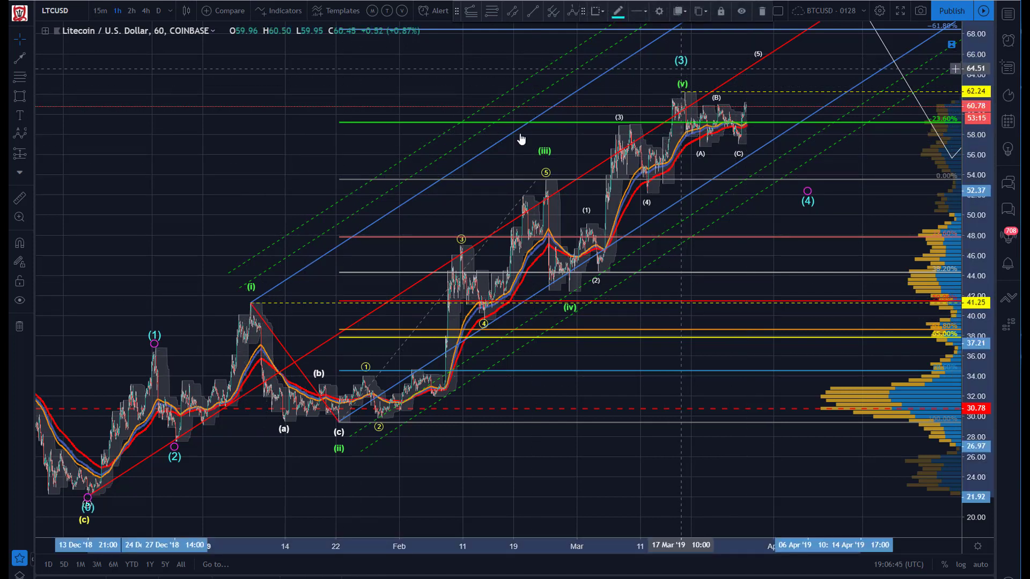
click(170, 170)
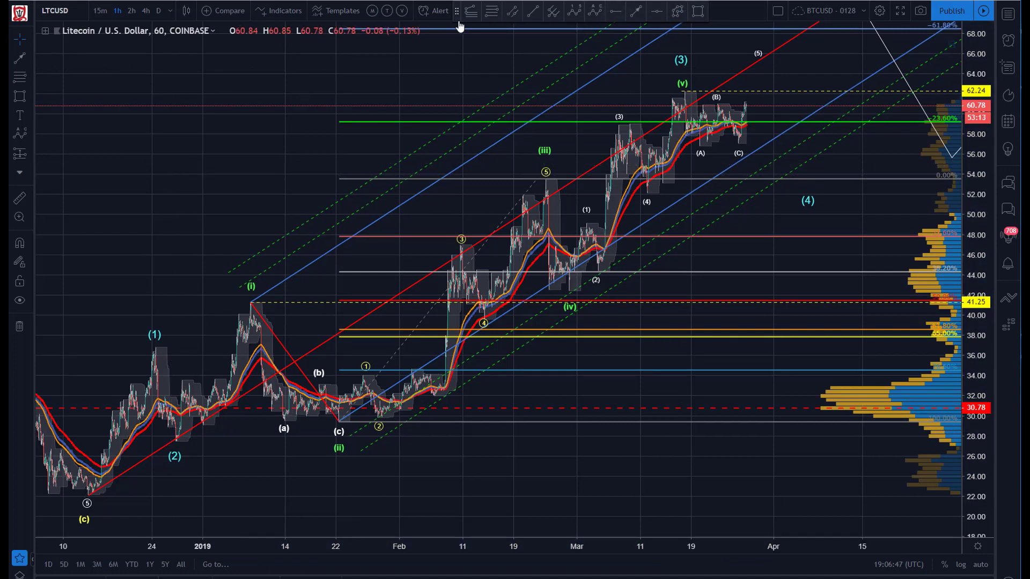
click(491, 12)
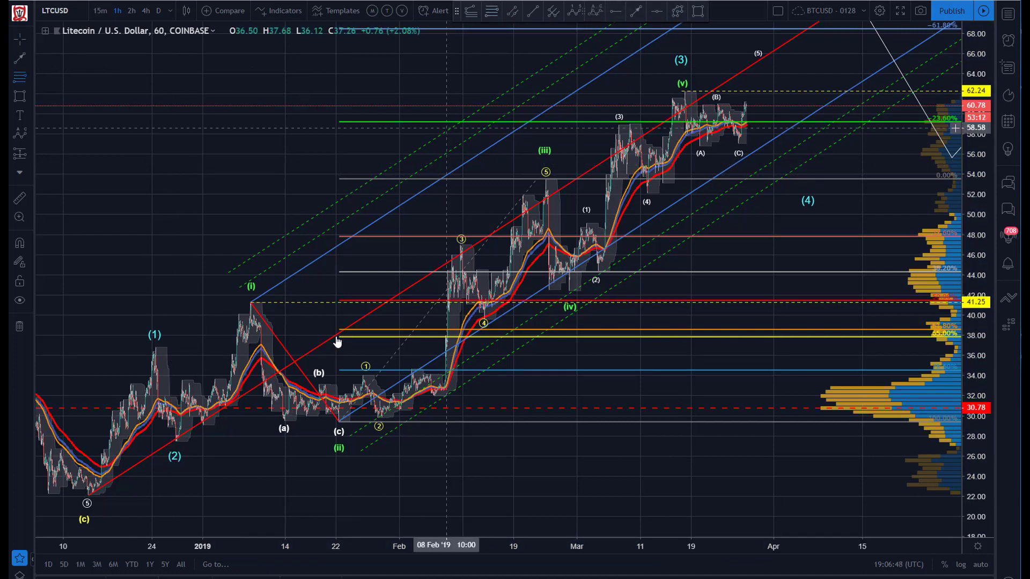
click(177, 443)
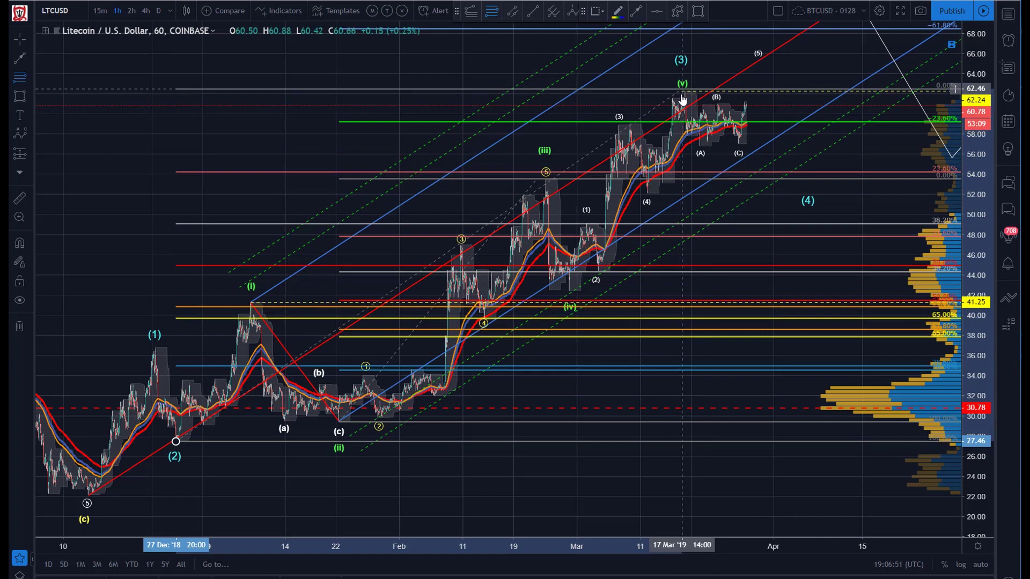
click(684, 92)
Step: Reposition the projected cyan wave (4) near the blue channel line, ending at about 54.80 on 2 April
drag(806, 200, 833, 200)
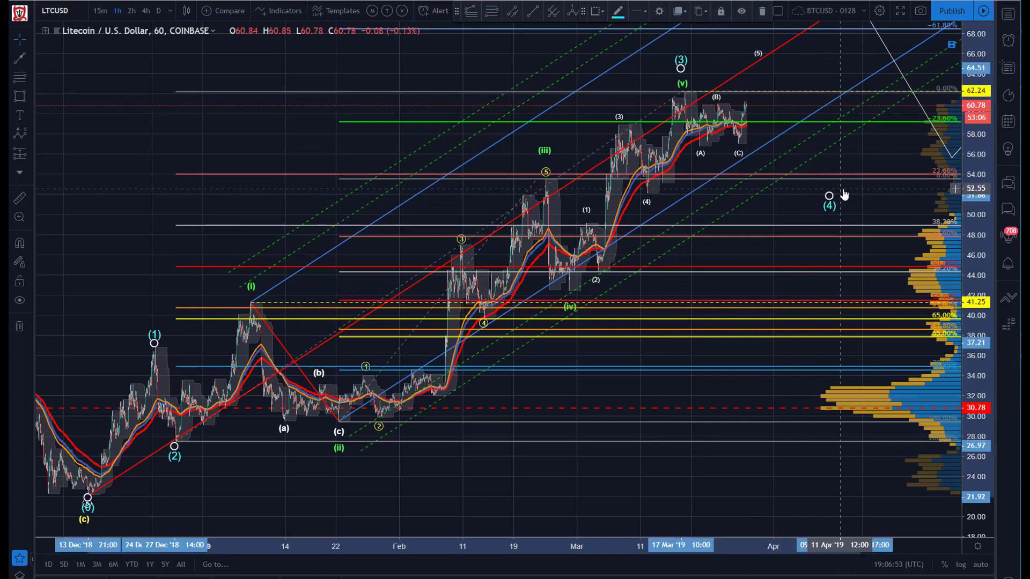
click(470, 65)
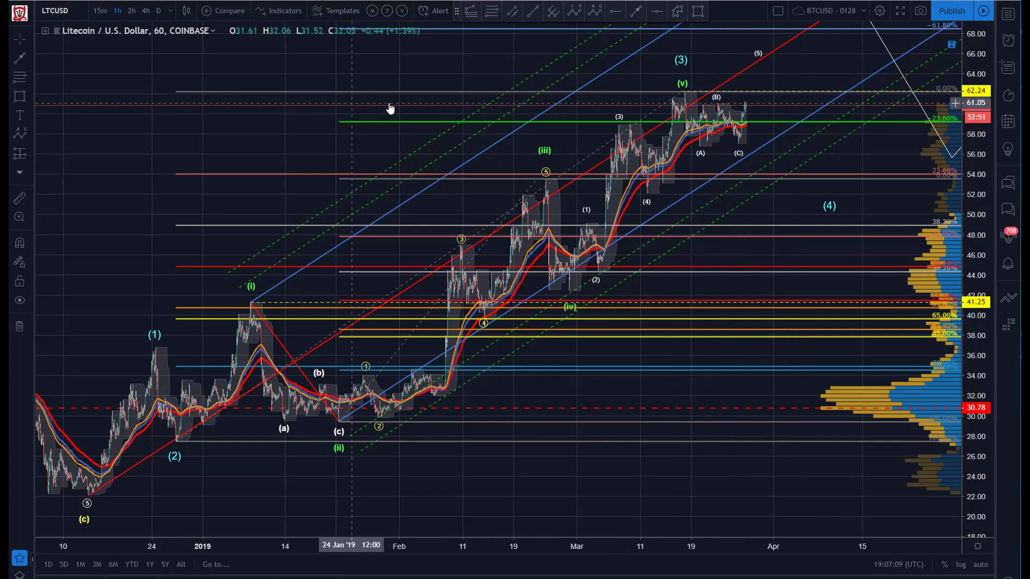
click(828, 207)
drag(831, 207, 754, 175)
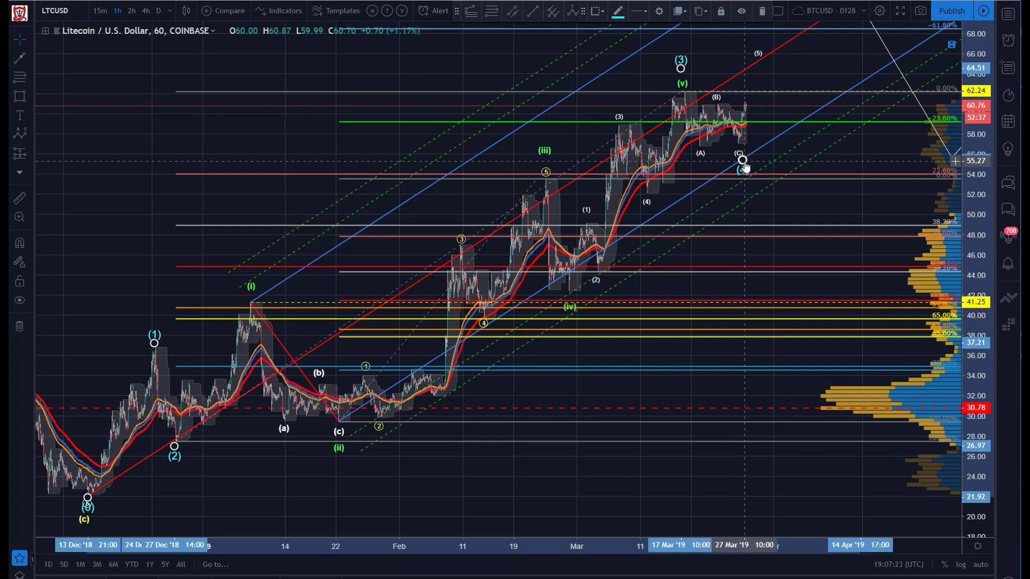
drag(744, 166, 781, 172)
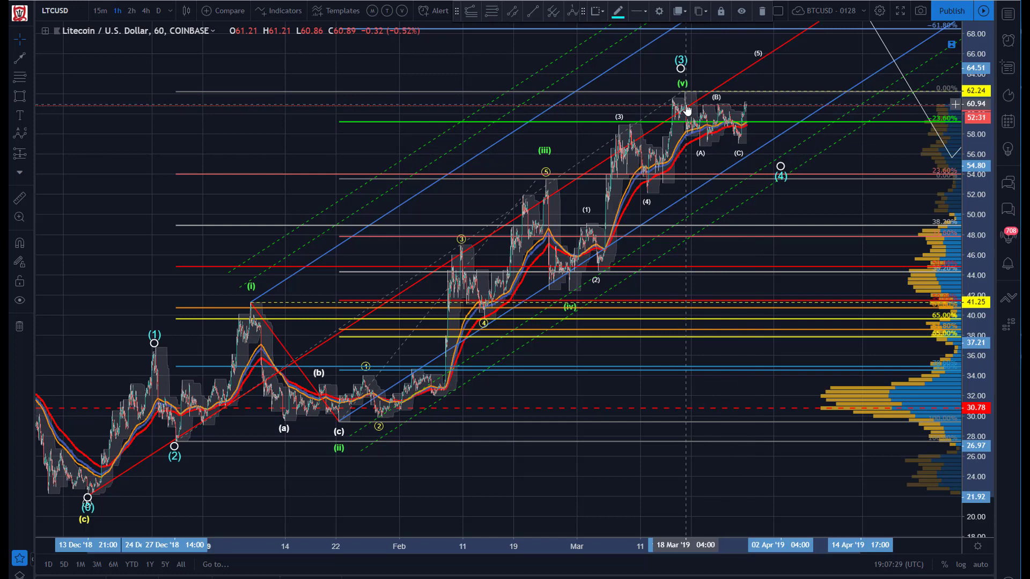
click(771, 23)
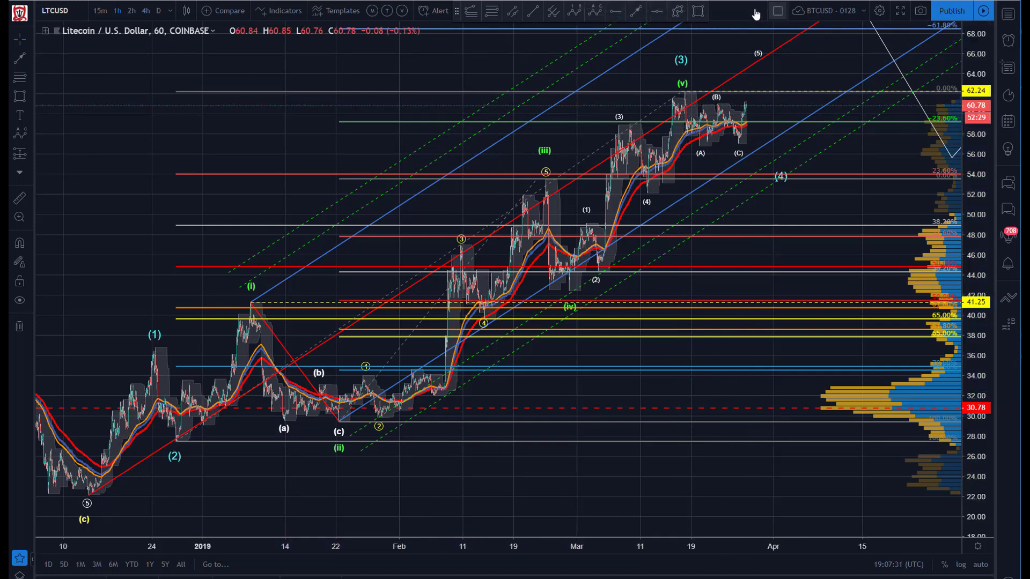
Step: Draw a rectangle over the sideways consolidation from 15 March to 1 April, between about 61 and 56.95
click(697, 11)
drag(670, 111, 775, 151)
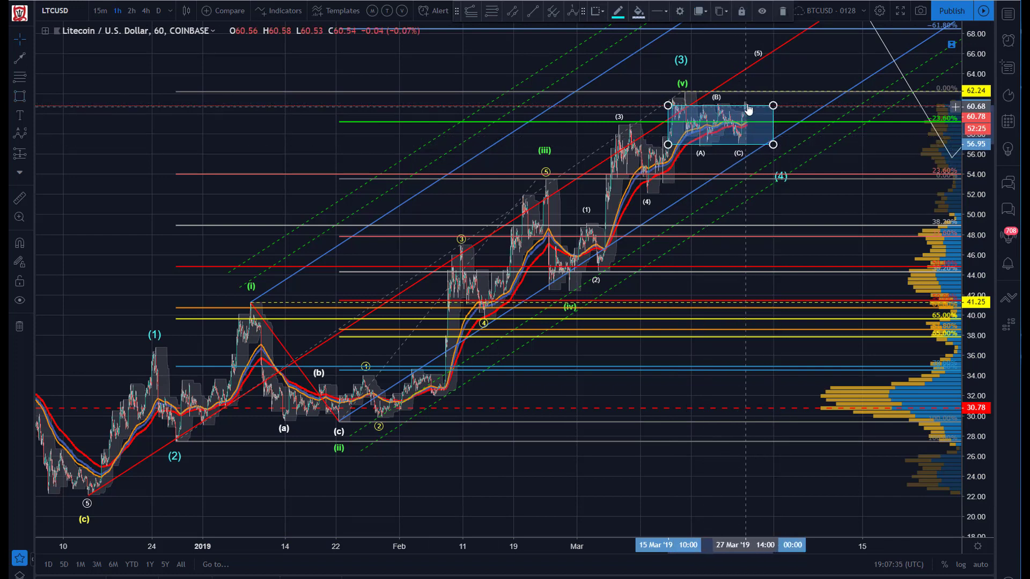
drag(669, 108, 673, 107)
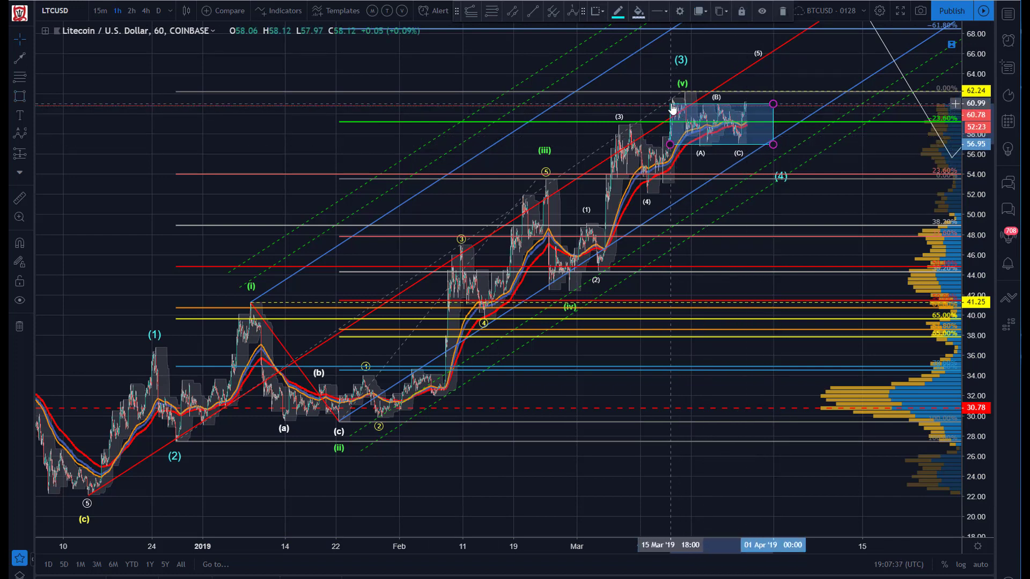
click(721, 61)
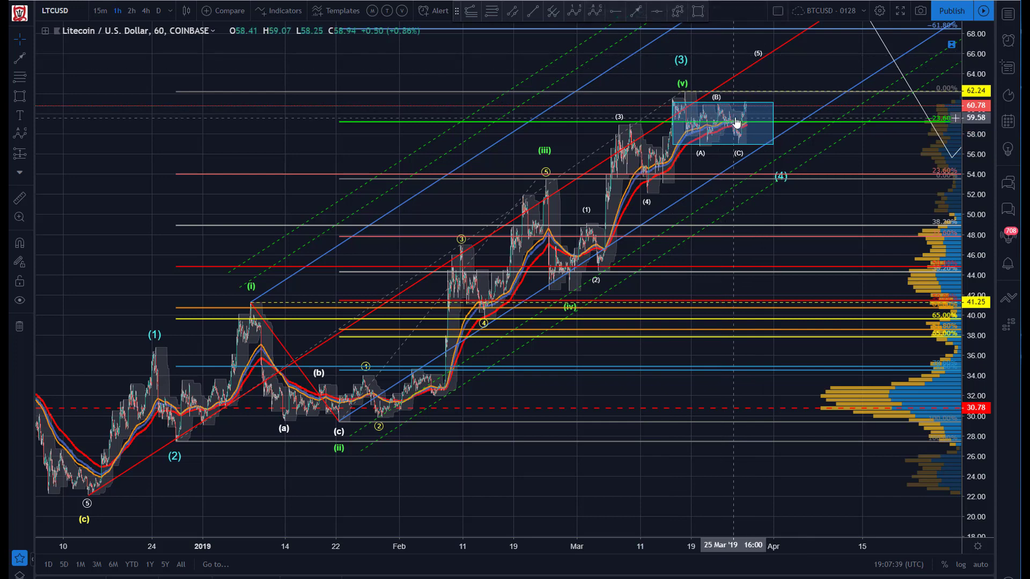
Step: Raise white (5) slightly and move green (v) and cyan (3) onto it, with cyan (3) at about 66.77 on 30 March
click(758, 57)
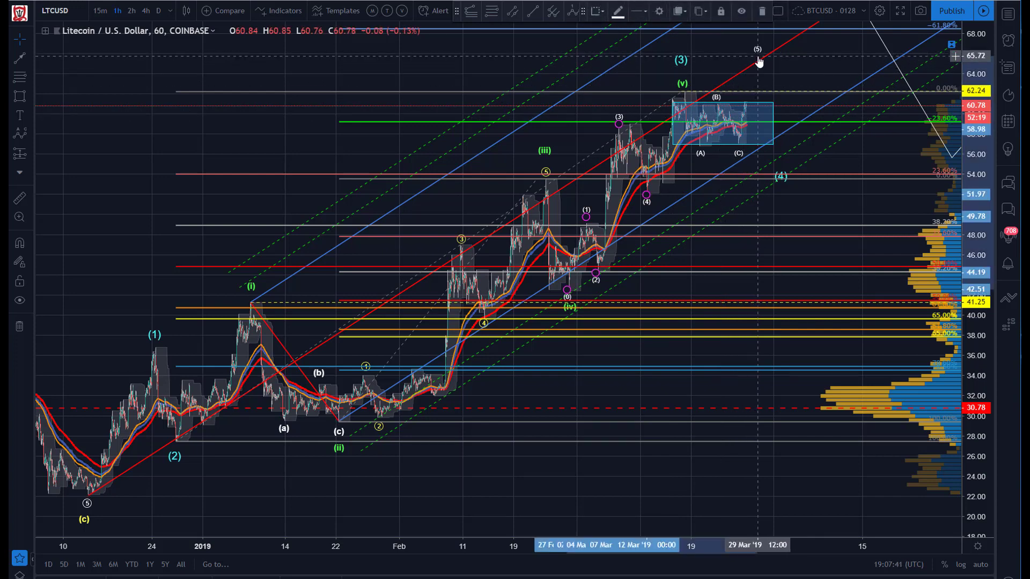
click(750, 67)
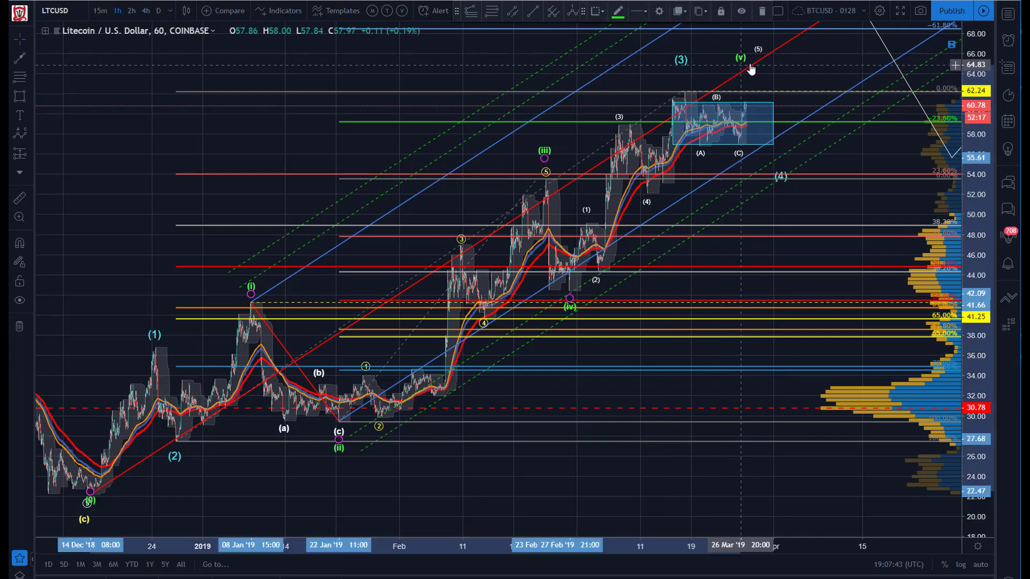
drag(682, 64, 762, 56)
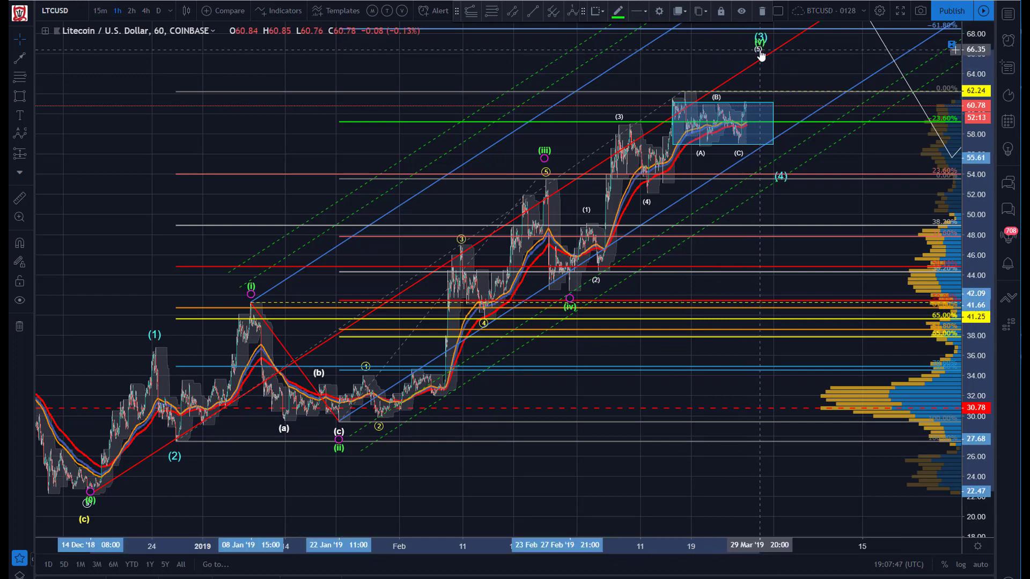
Step: Extend the Fibonacci retracement from cyan (2) up to the projected cyan (3), and move cyan (4) to about 53.02 in mid-April
drag(782, 175, 836, 175)
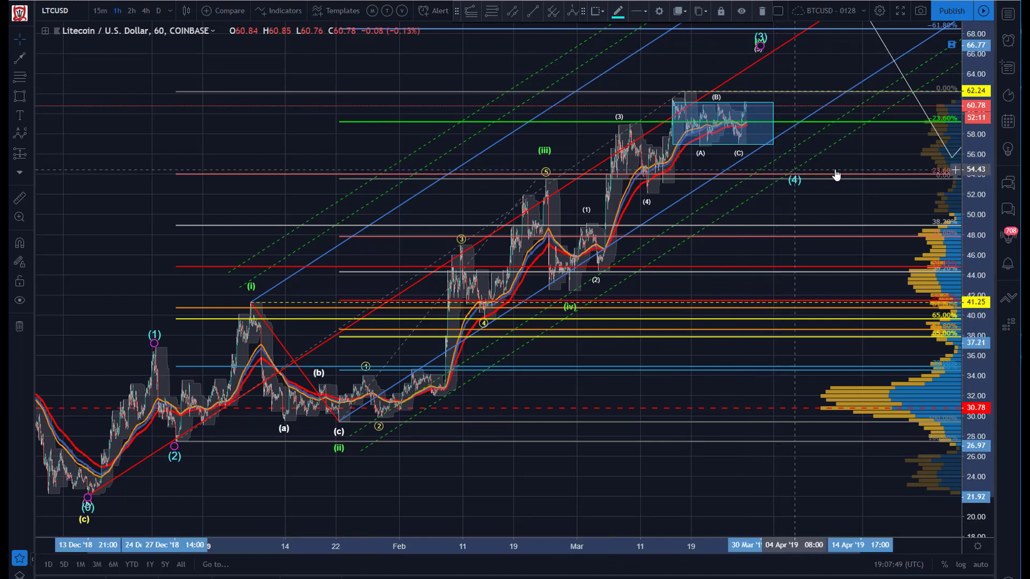
drag(680, 91, 750, 45)
drag(844, 173, 849, 186)
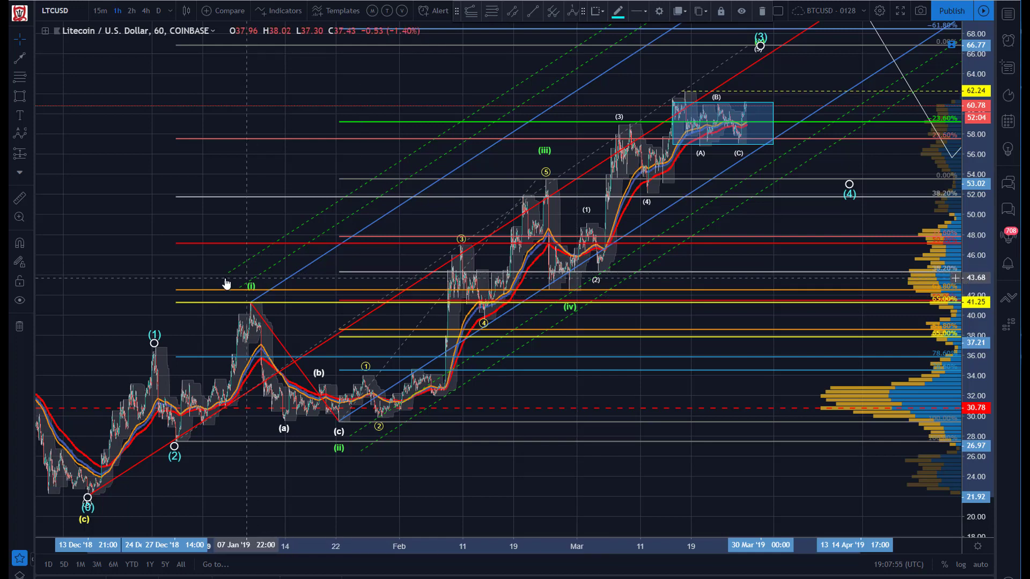
Step: Delete both Fibonacci retracements and the rectangle over the March consolidation
drag(211, 291, 193, 218)
key(Delete)
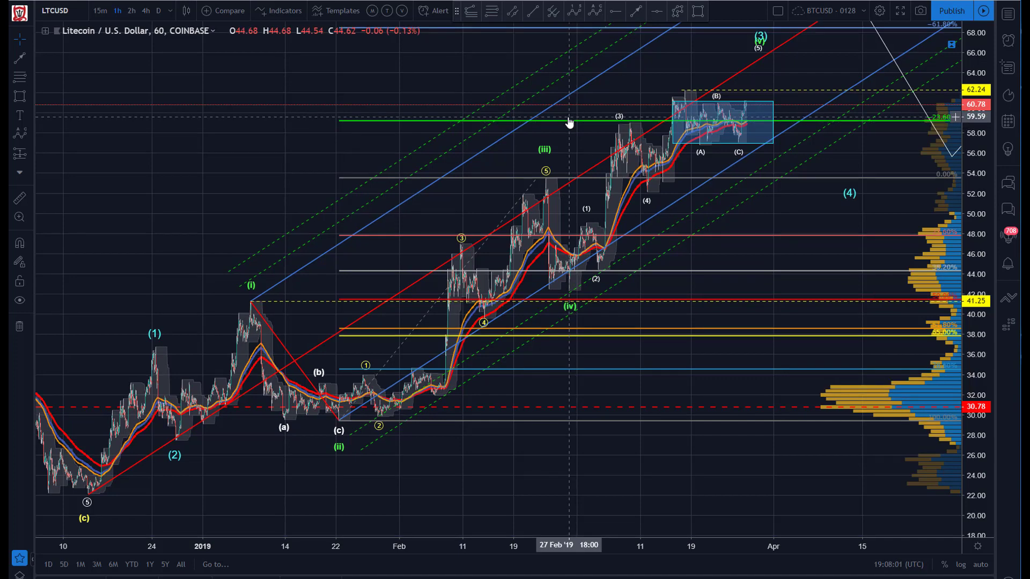
click(536, 178)
key(Delete)
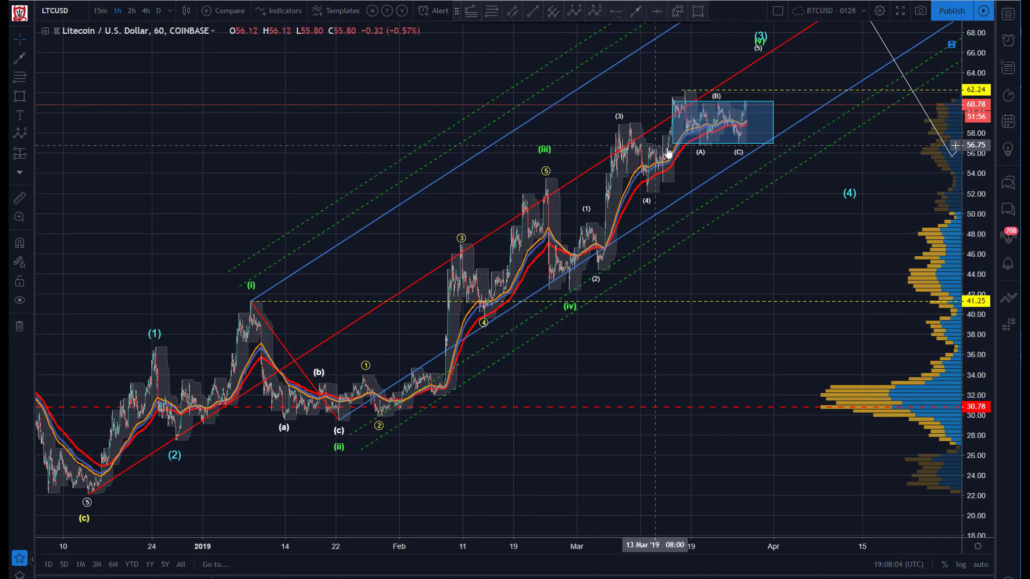
click(674, 104)
key(Delete)
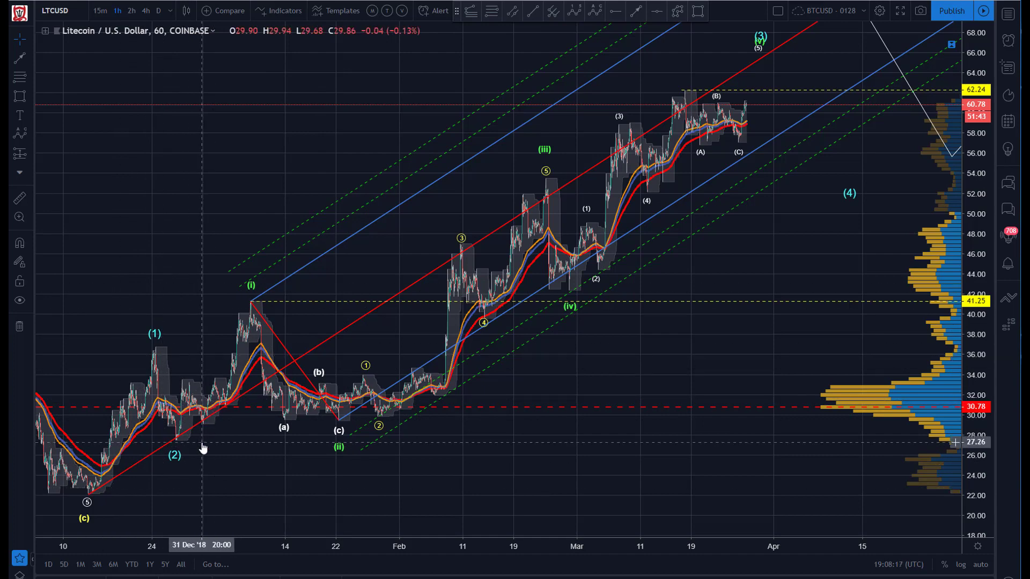
Step: Move cyan (1) above green (i), cyan (2) below (ii), cyan (3) onto (iii) and cyan (4) to the (iv) low
drag(266, 126, 336, 115)
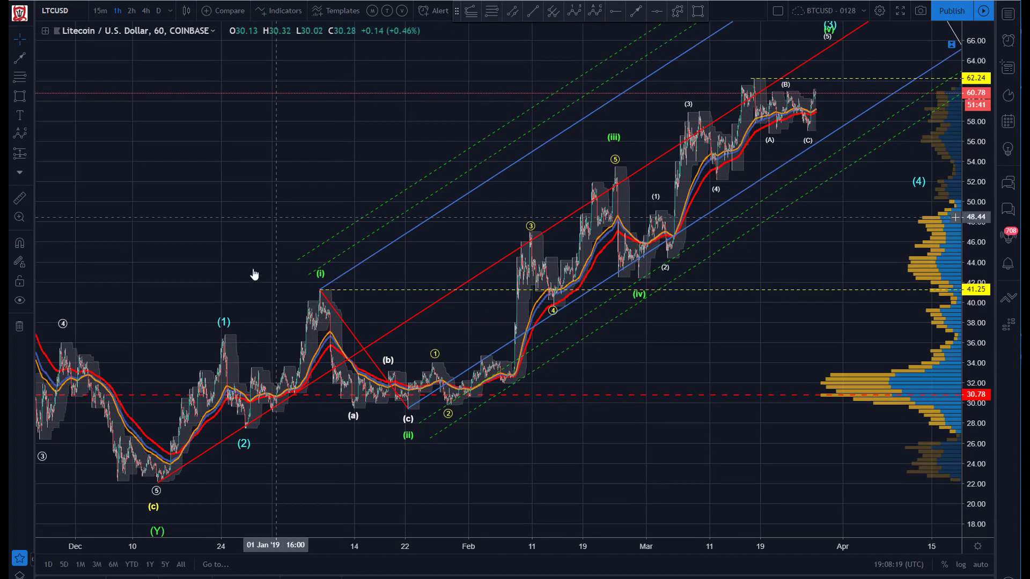
mouse_move(223, 336)
mouse_down()
mouse_move(299, 272)
mouse_move(321, 267)
mouse_up()
drag(242, 440, 400, 443)
mouse_move(831, 33)
mouse_down()
mouse_move(720, 62)
mouse_move(613, 149)
mouse_up()
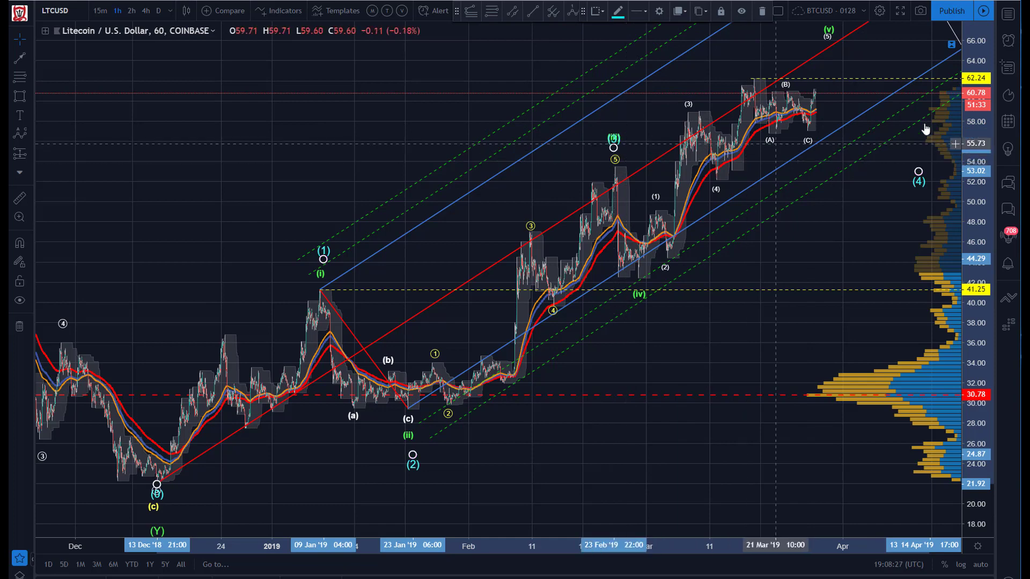
mouse_move(918, 173)
mouse_down()
mouse_move(669, 301)
mouse_move(631, 306)
mouse_move(638, 283)
mouse_up()
Step: Move cyan wave (5) onto the 17 March high at about 62.22
drag(315, 94, 208, 142)
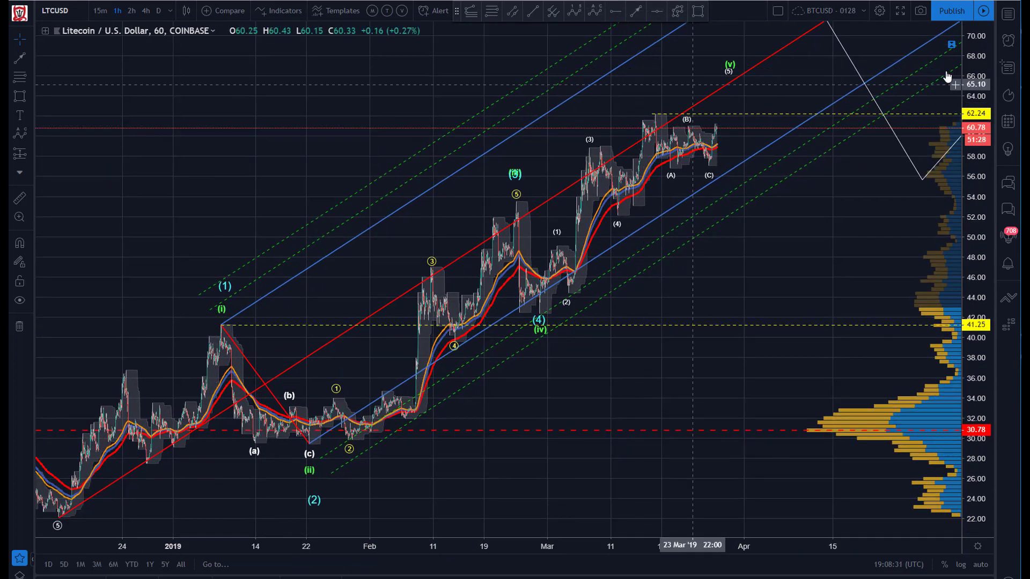
drag(799, 83, 759, 127)
drag(792, 37, 621, 156)
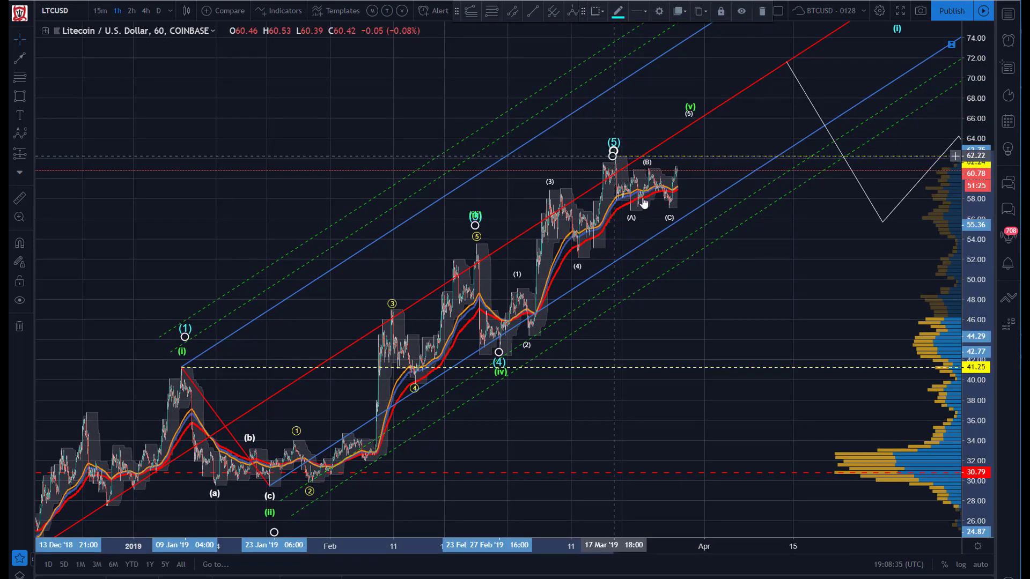
drag(613, 187, 643, 148)
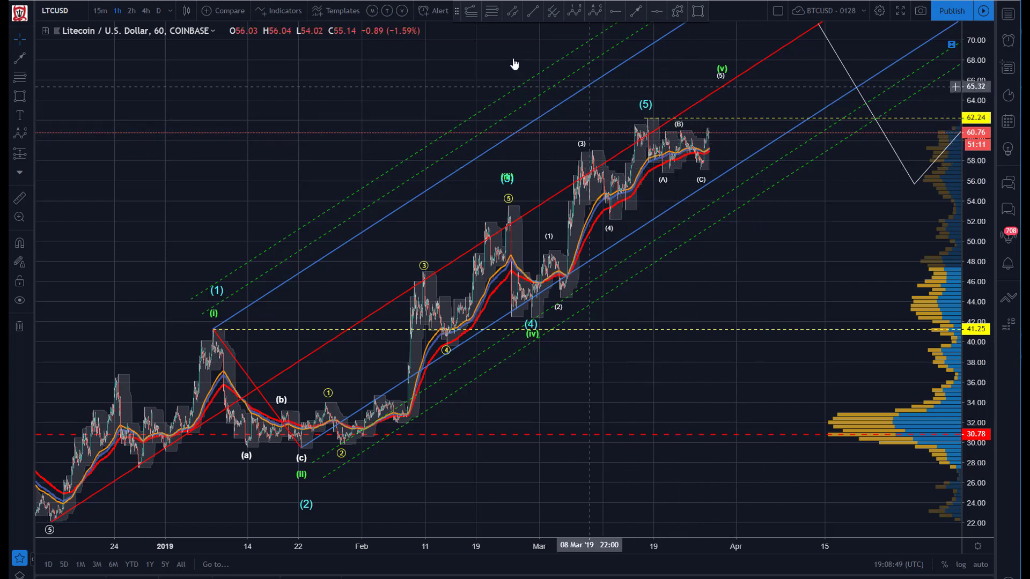
Step: Draw a horizontal ray at about 56.76 from the white (A) low and move the ray on the mid-March high to about 62.17
click(615, 10)
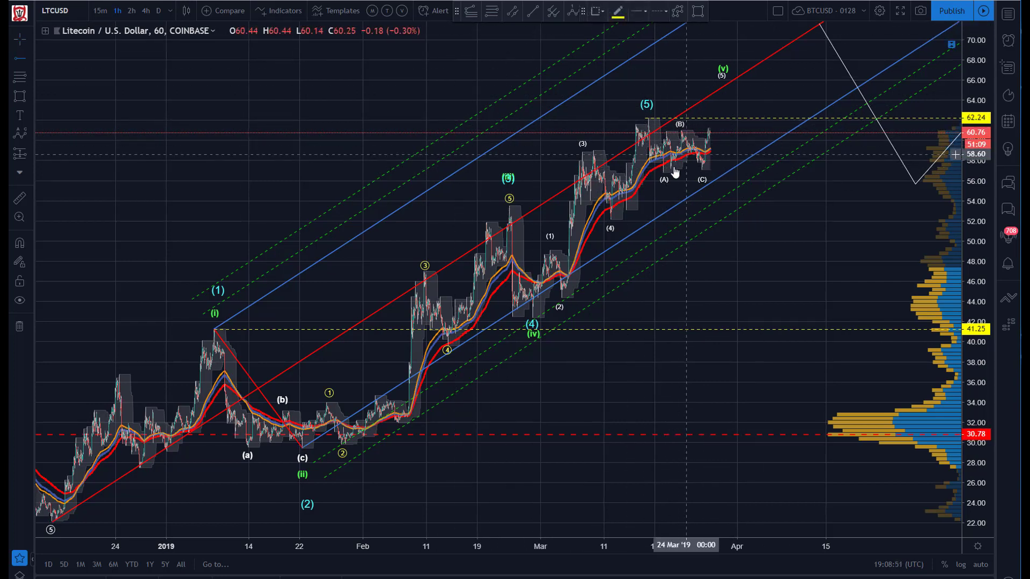
click(664, 174)
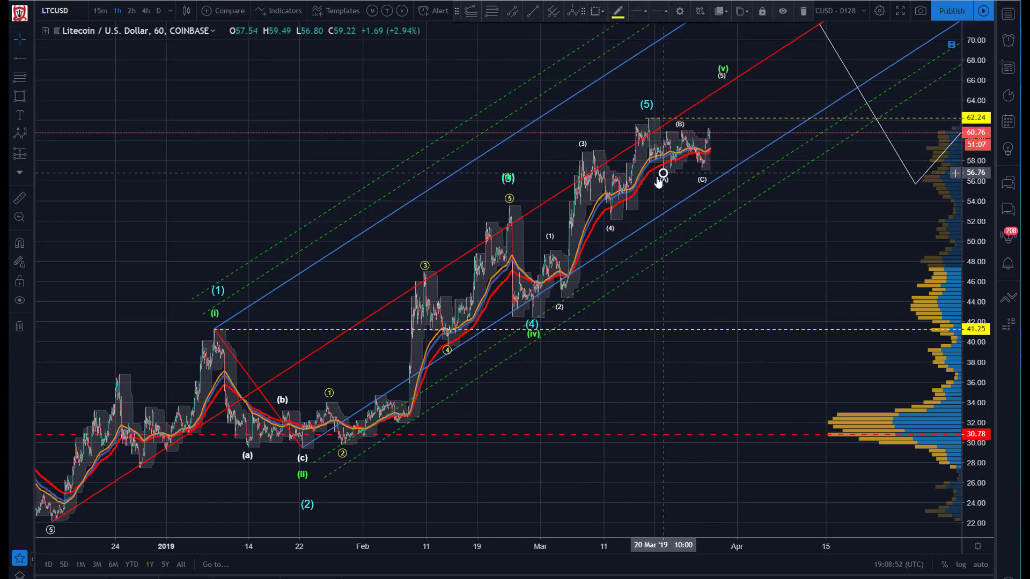
drag(647, 117, 652, 117)
click(649, 121)
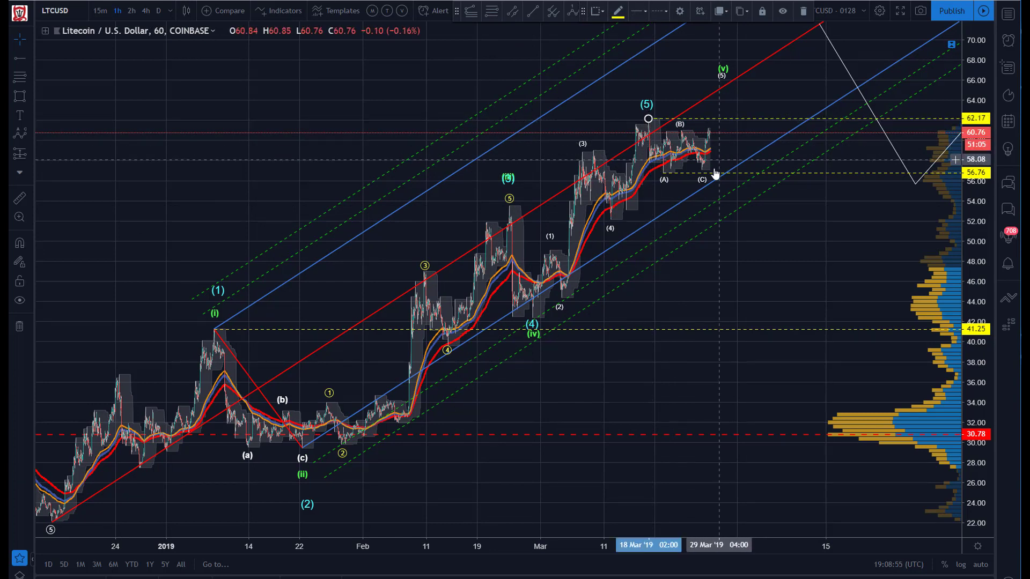
click(374, 115)
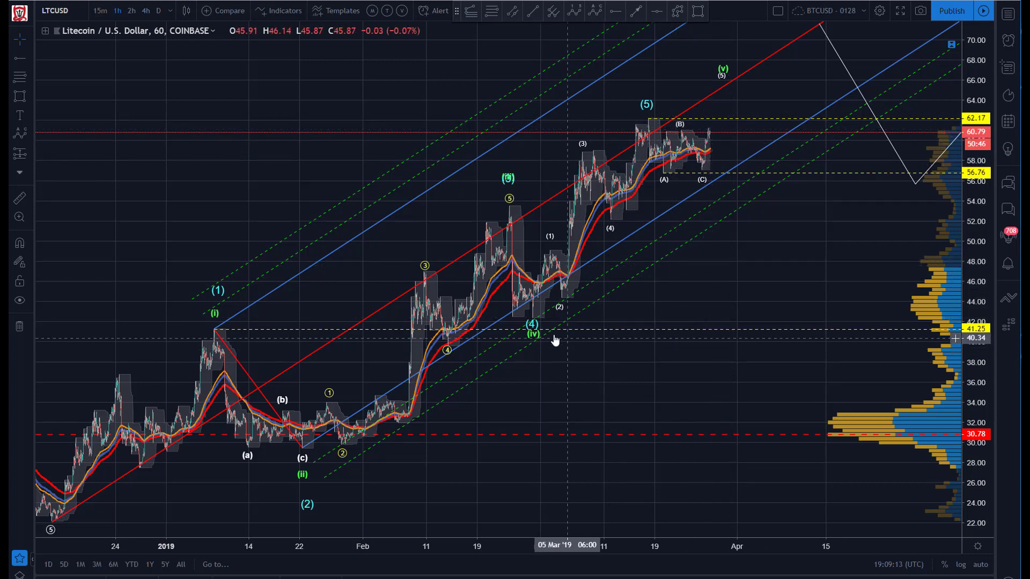
Step: Move cyan (4) to about 47.90 on 5 April, (5) to about 69.31 on 15 April, and (3) above the 17 March high
drag(534, 325, 765, 273)
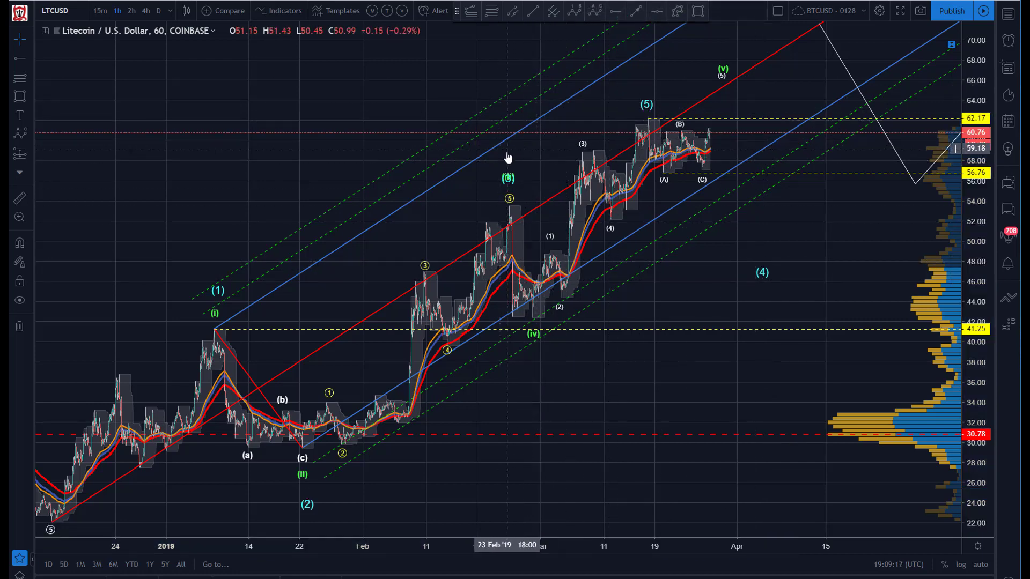
mouse_move(508, 187)
mouse_down()
mouse_move(602, 126)
mouse_move(787, 90)
mouse_up()
drag(646, 112, 829, 47)
drag(789, 89, 647, 107)
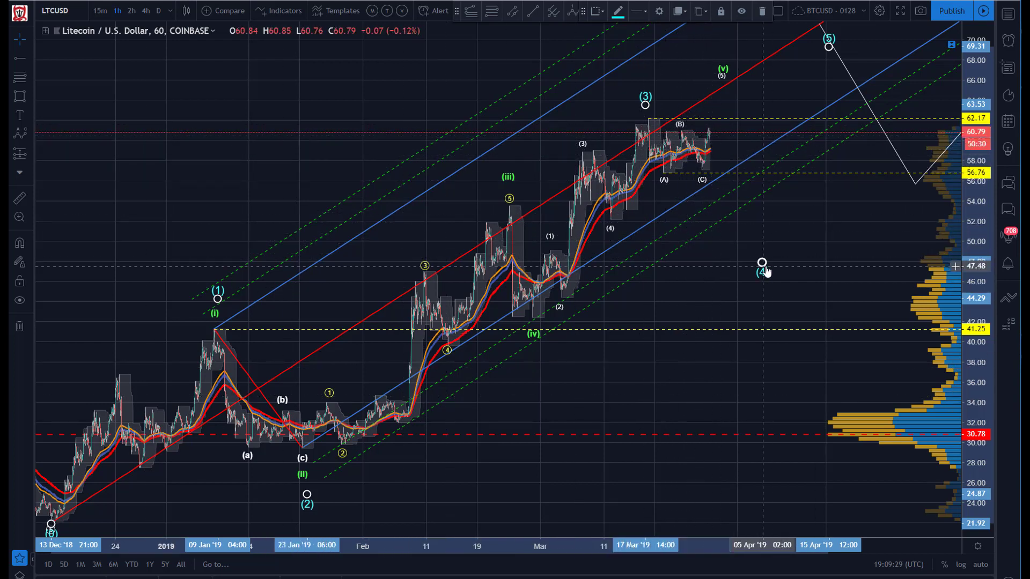
Step: Draw a Fibonacci retracement from the white (4) low at about 51.80 up to the 17 March high at about 62.24
drag(726, 391, 673, 399)
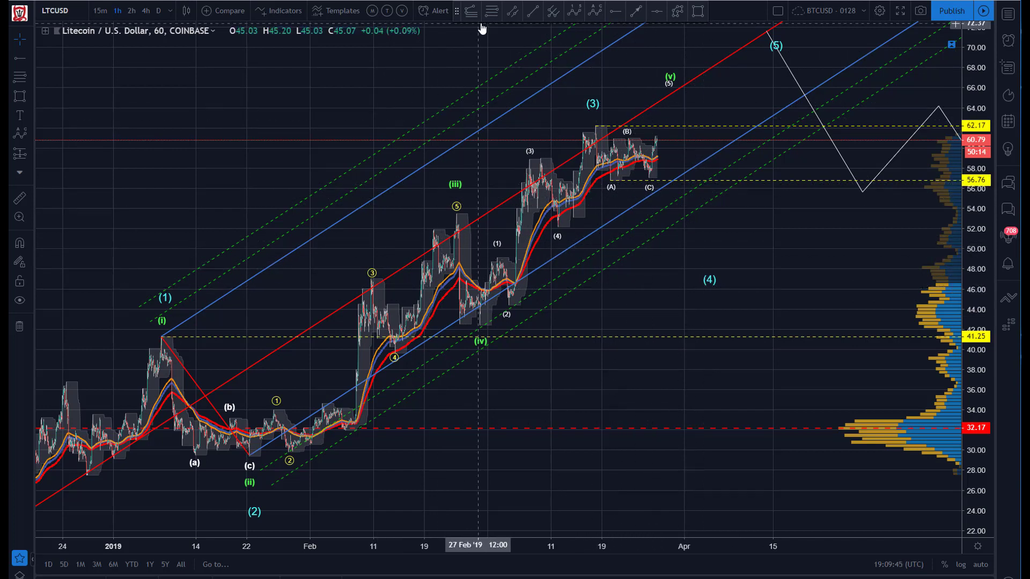
click(492, 11)
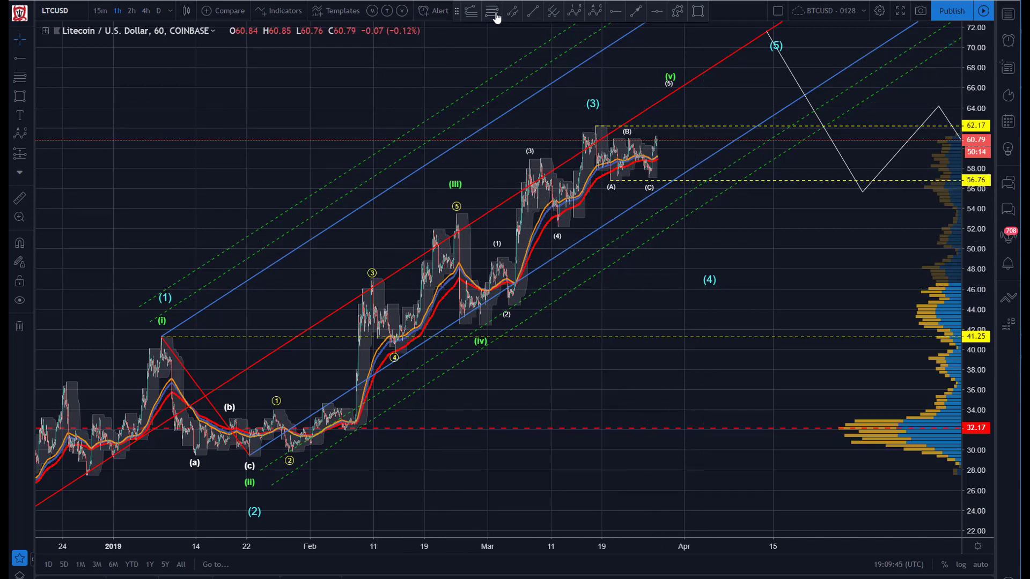
click(558, 231)
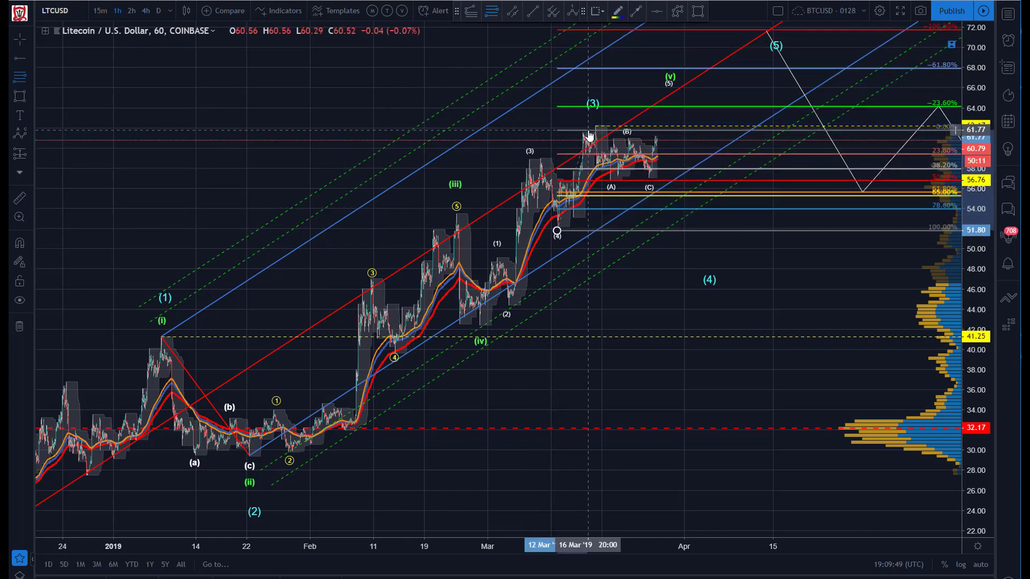
click(589, 130)
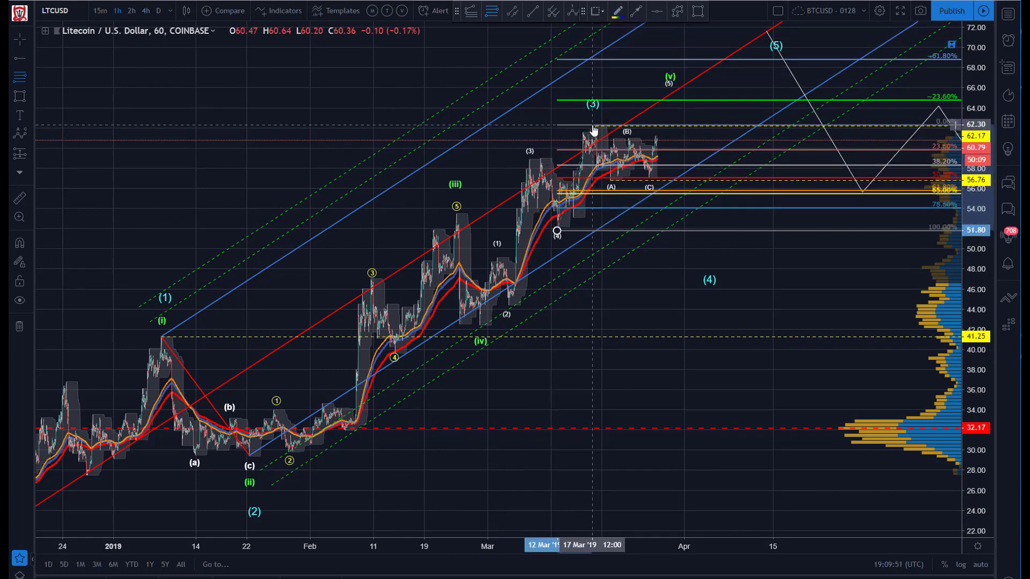
click(592, 126)
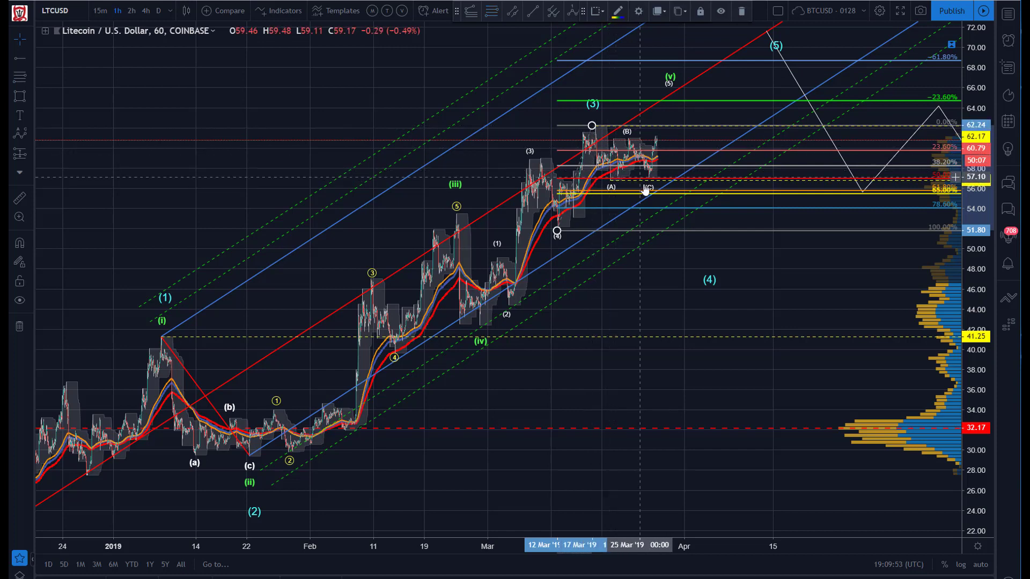
click(442, 46)
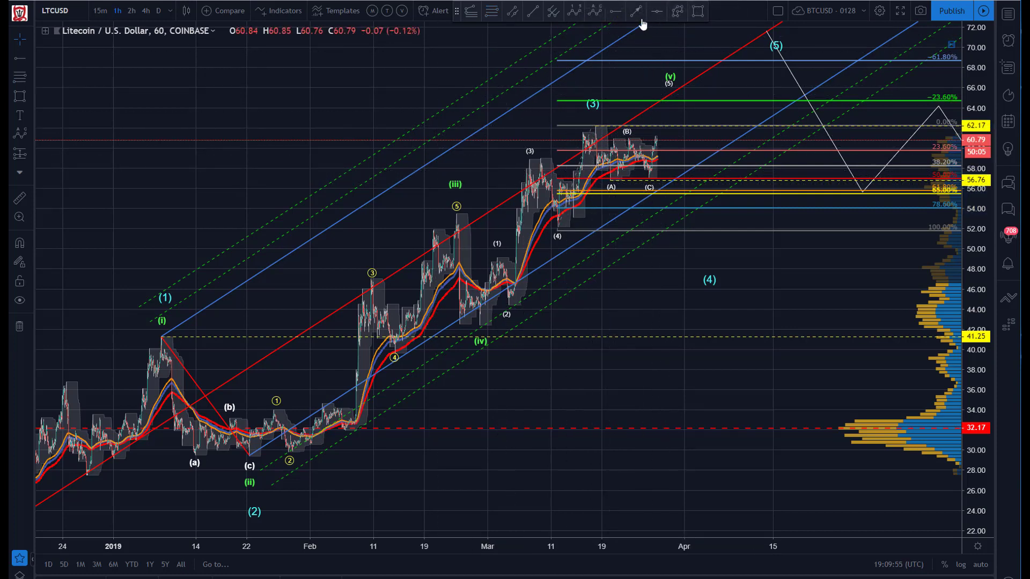
Step: Draw a dashed arrow from the (C) low at 57.00 up to about 64.61, and move white (5) and cyan (3) above its tip
click(650, 178)
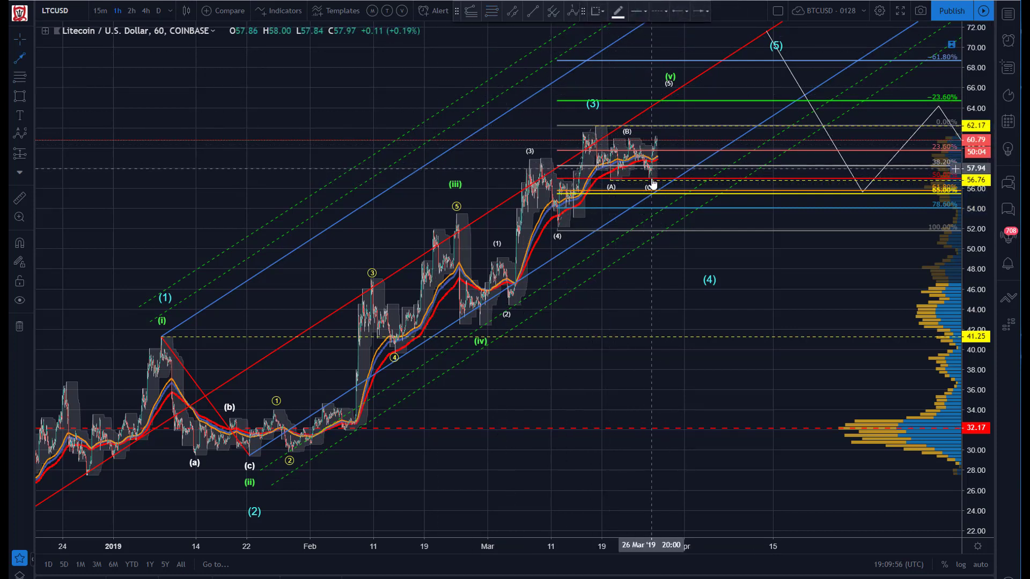
click(662, 102)
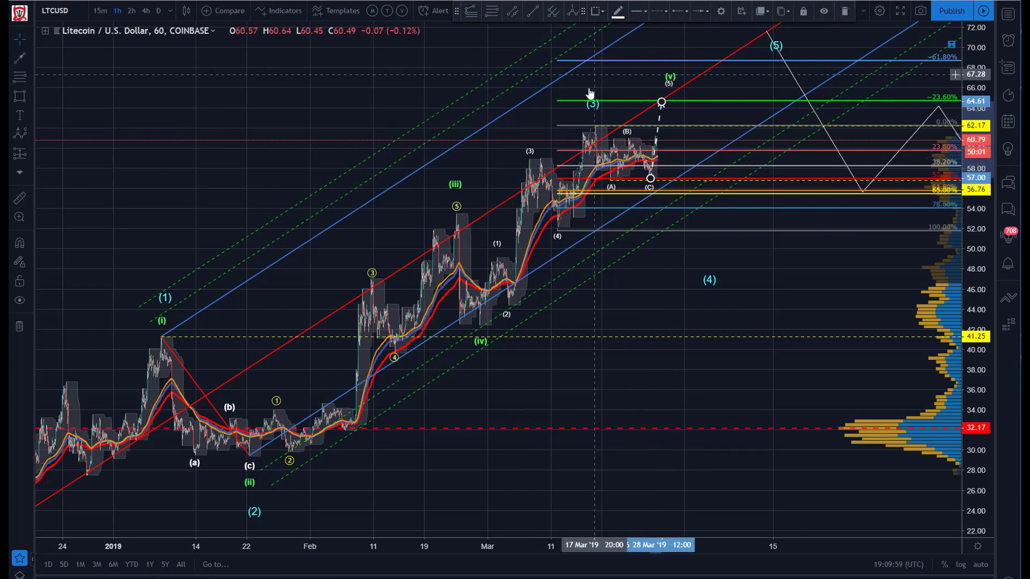
click(671, 87)
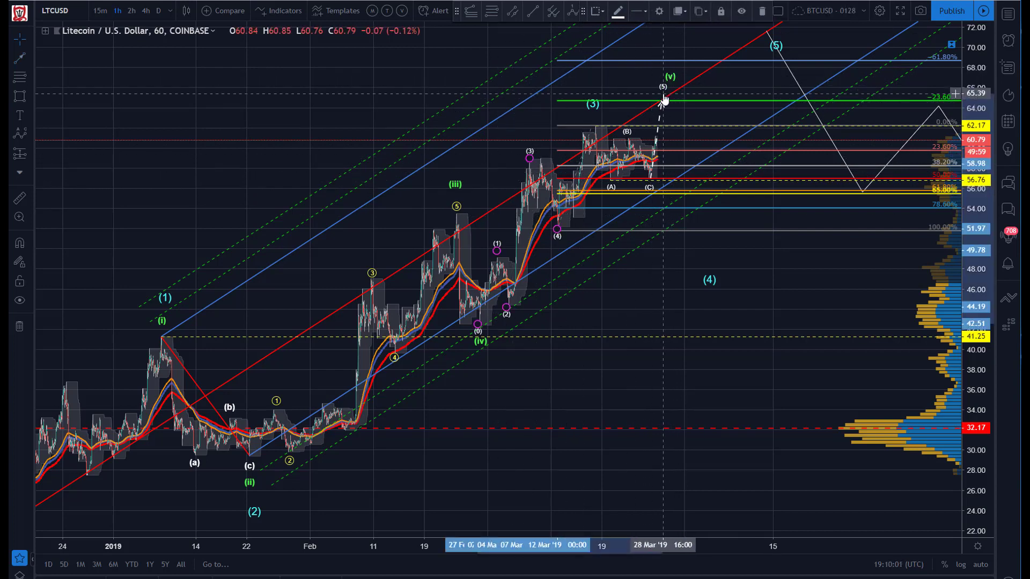
drag(593, 111, 665, 74)
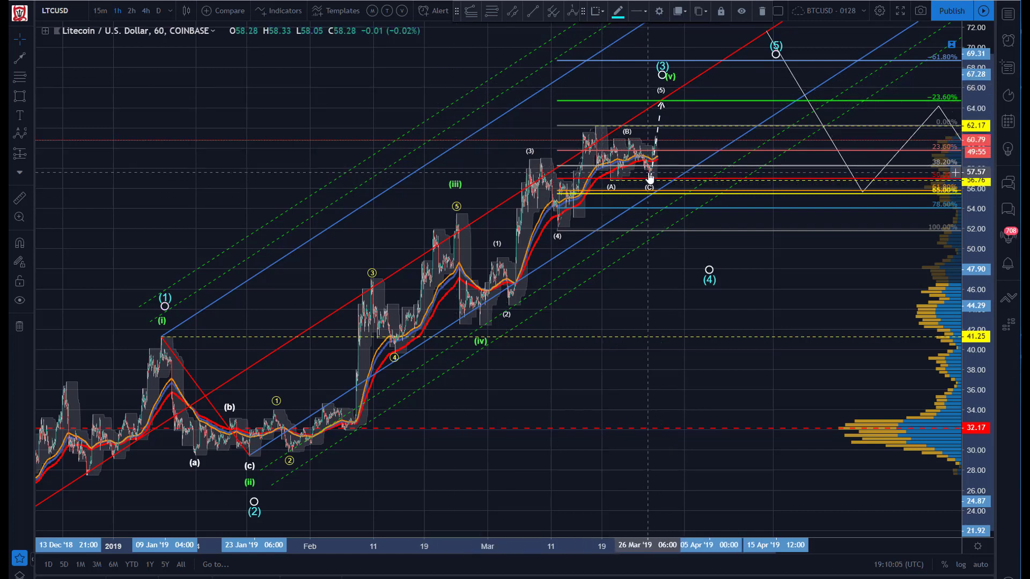
Step: Move the retracement's lower anchor to about 52.06 and redirect the dashed arrow's tip to about 68.70 in early April, near the −61.80% level
click(557, 236)
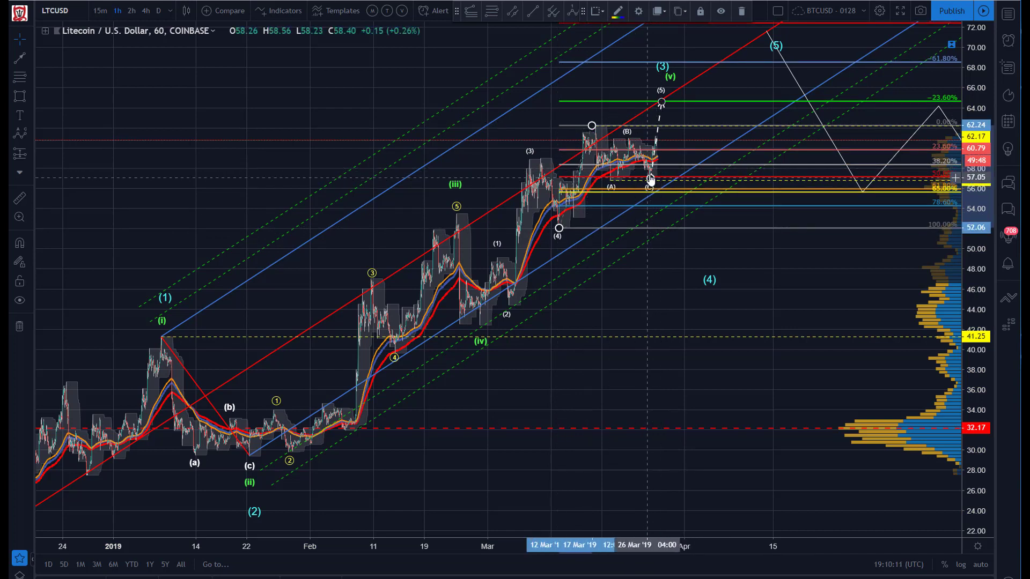
click(430, 81)
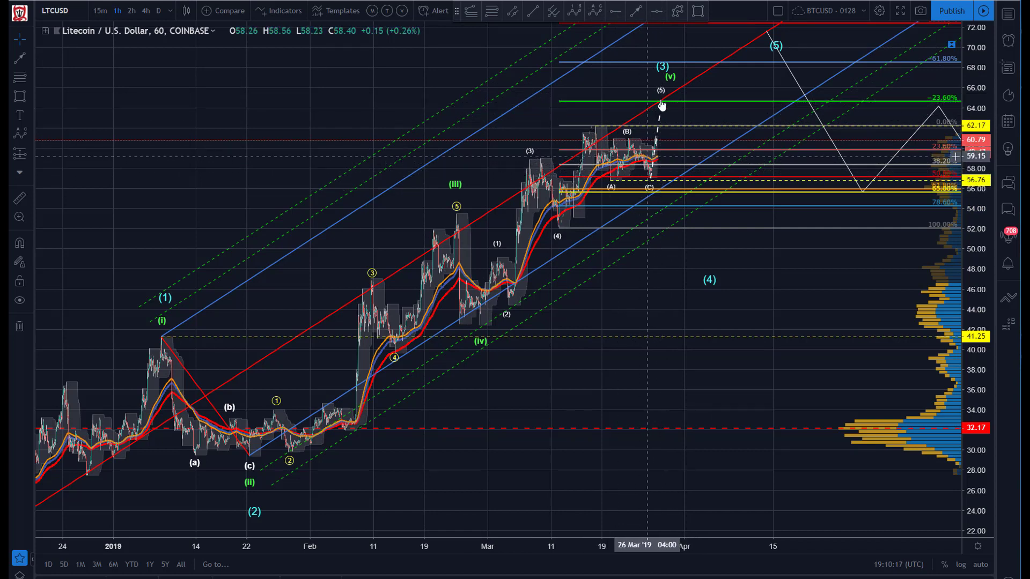
drag(661, 106, 666, 275)
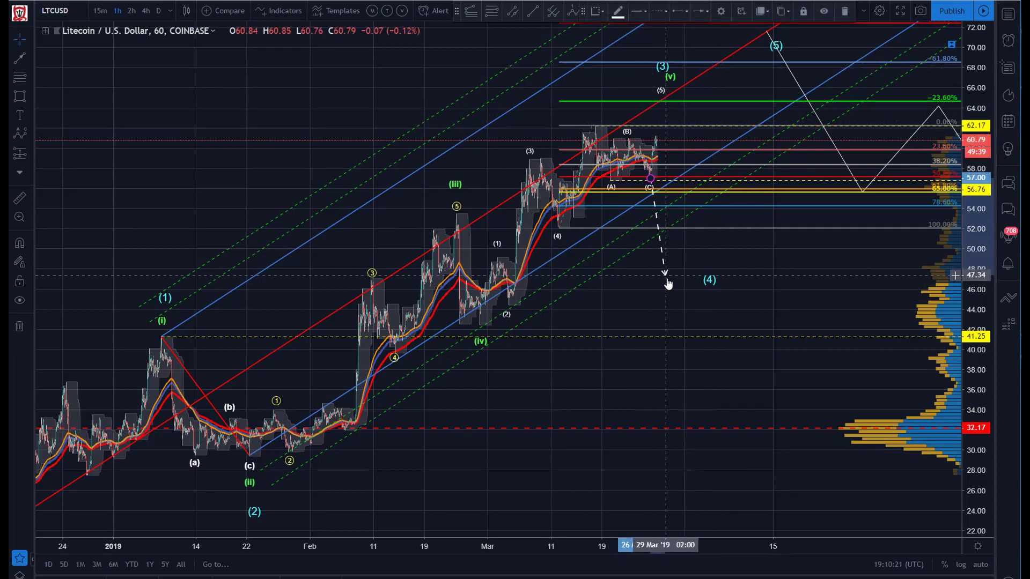
drag(667, 172, 725, 63)
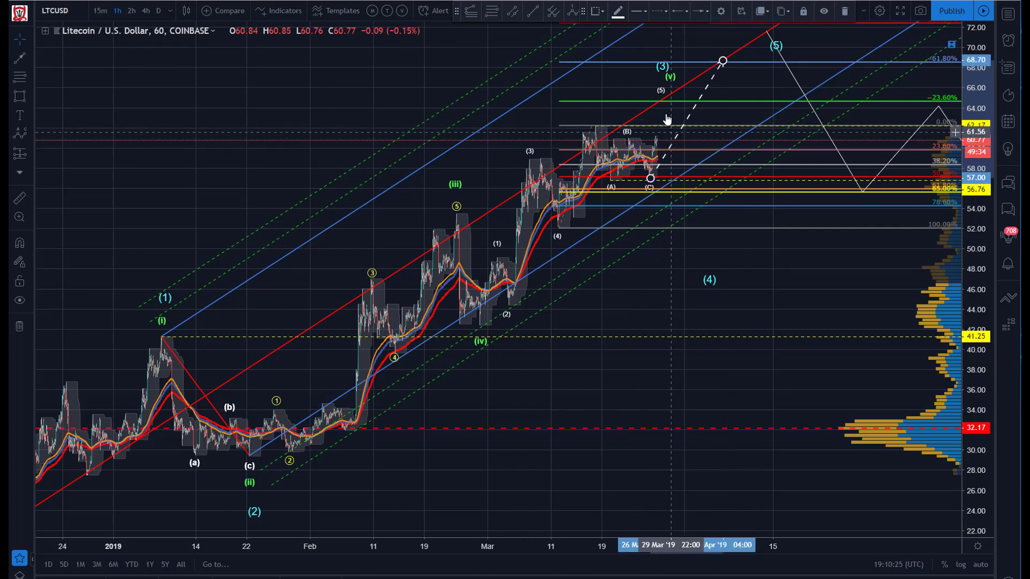
Step: Delete the Fibonacci retracement drawn between the white (4) low and the 17 March high
click(575, 126)
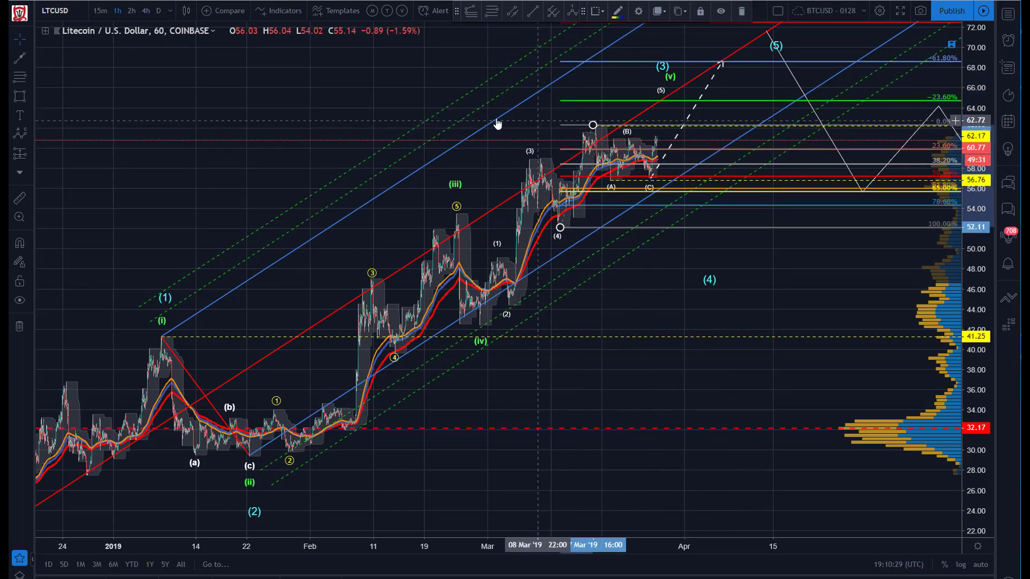
key(Delete)
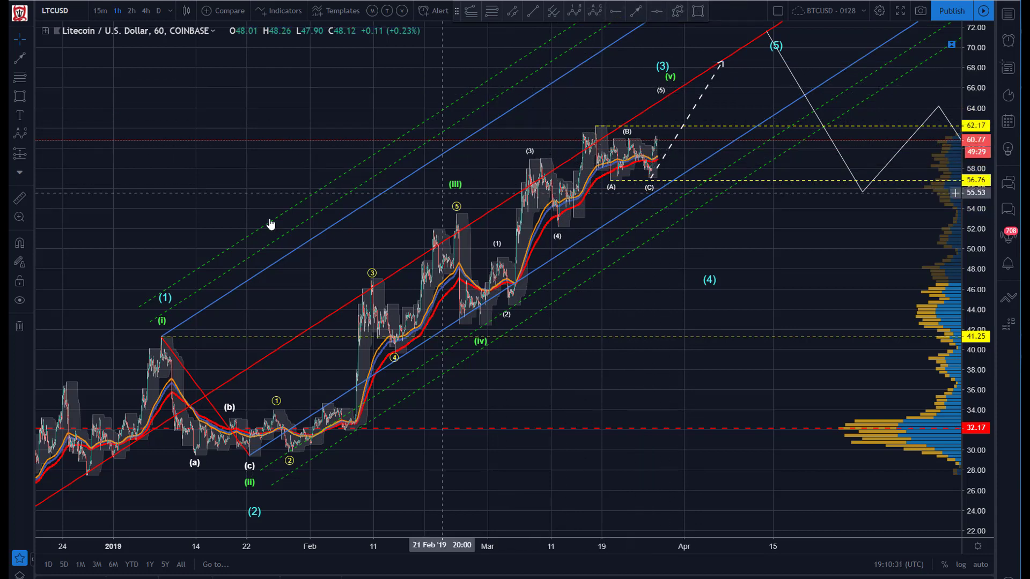